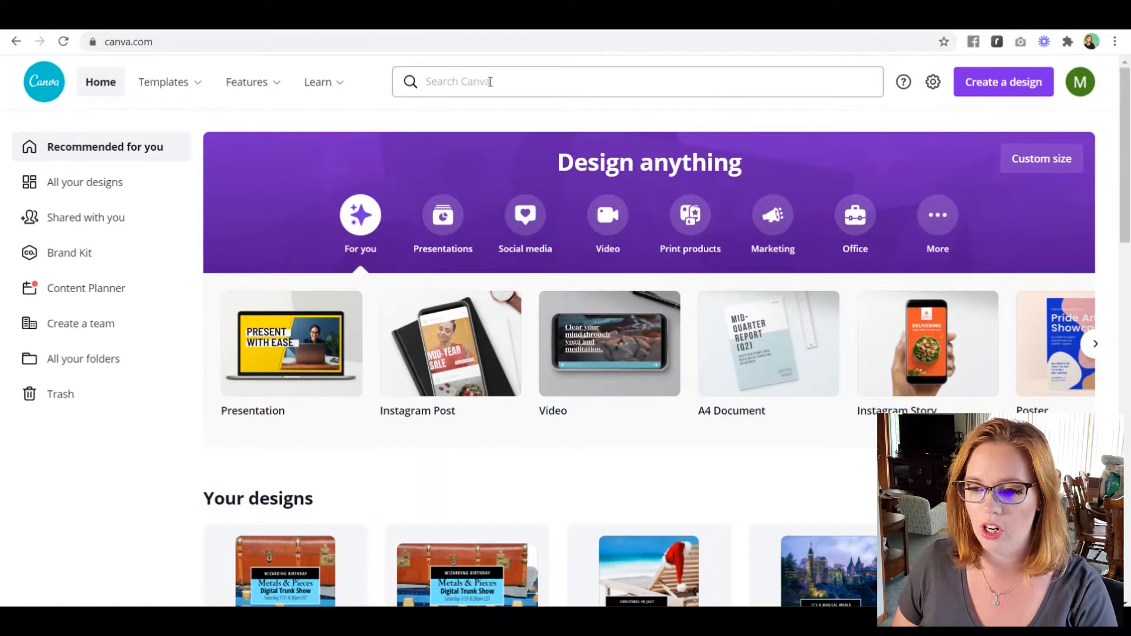
Search the templates for "outro" using the recent search.
{"action": "left_click", "coordinate": [504, 80]}
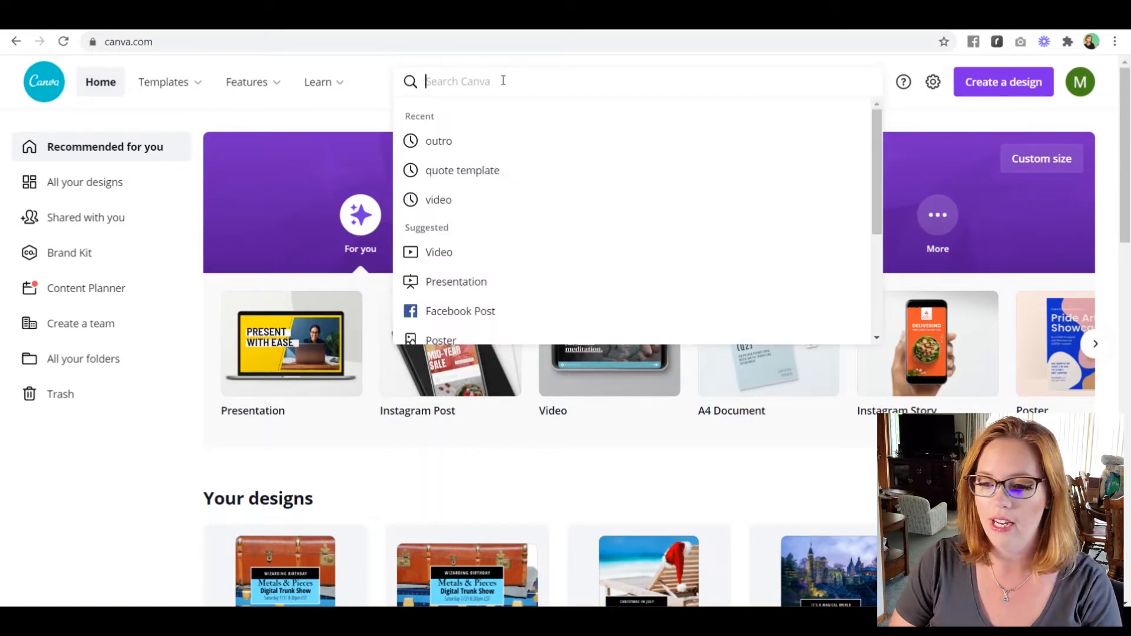
{"action": "left_click", "coordinate": [494, 144]}
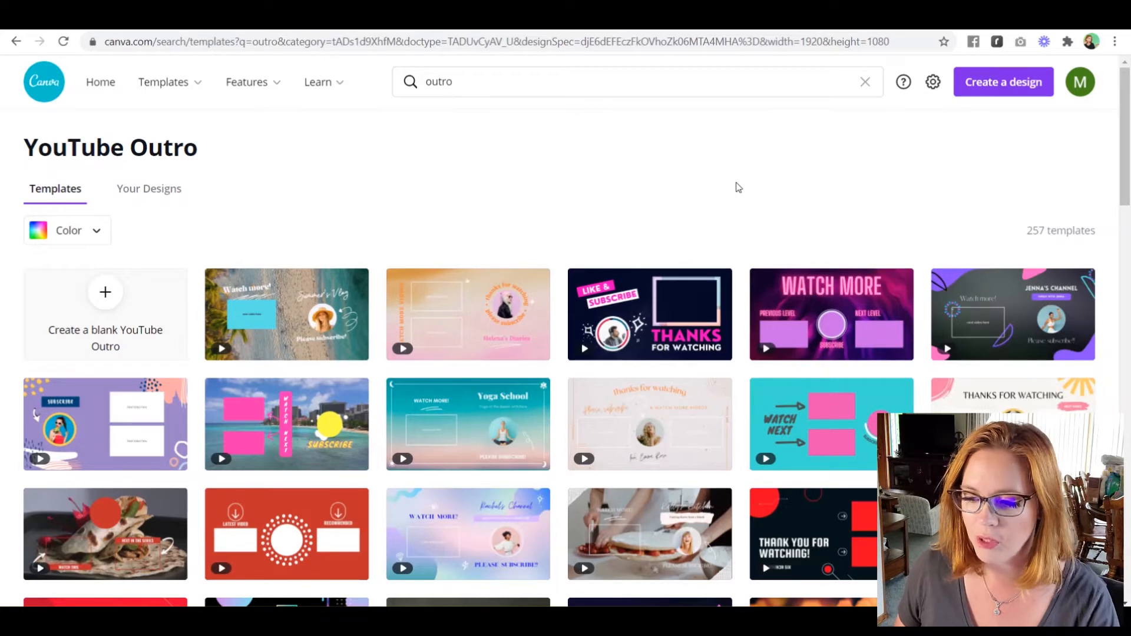
Browse the YouTube Outro templates to compare their layouts, video placeholders and subscribe areas.
{"action": "scroll", "coordinate": [738, 187], "scroll_direction": "down", "scroll_amount": 1}
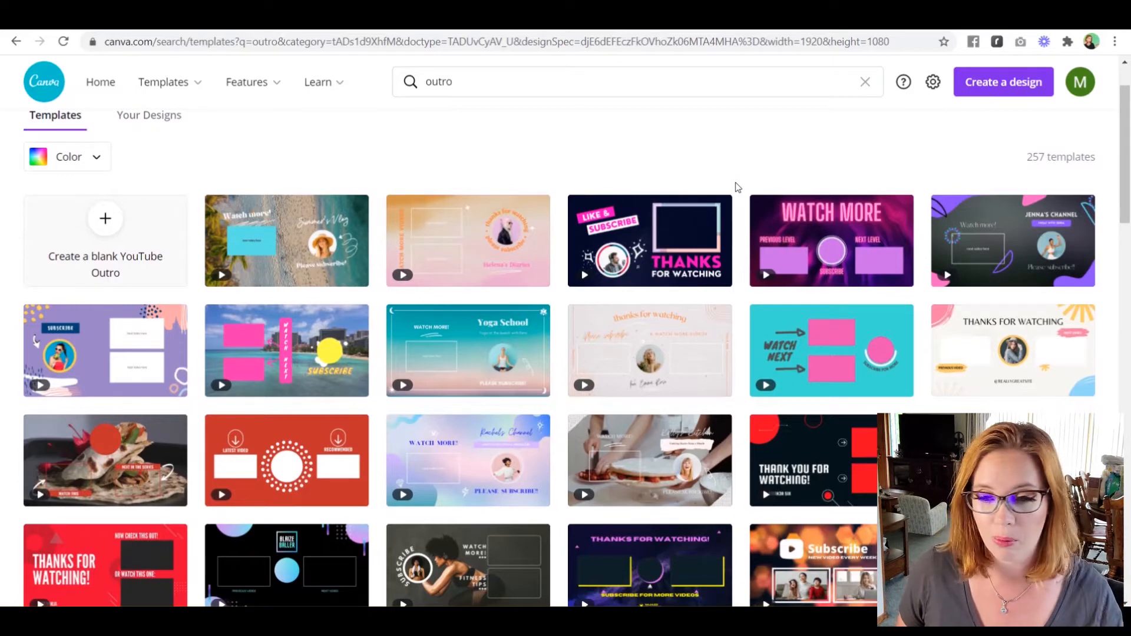
{"action": "scroll", "coordinate": [739, 187], "scroll_direction": "down", "scroll_amount": 3}
{"action": "scroll", "coordinate": [739, 188], "scroll_direction": "up", "scroll_amount": 2}
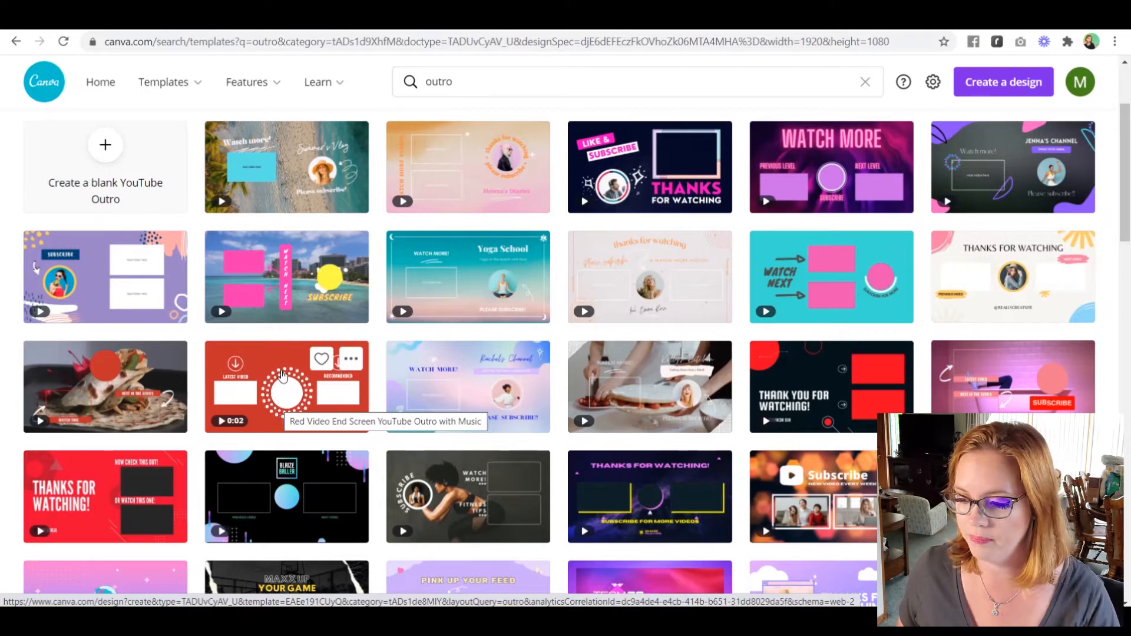
{"action": "scroll", "coordinate": [477, 379], "scroll_direction": "down", "scroll_amount": 3}
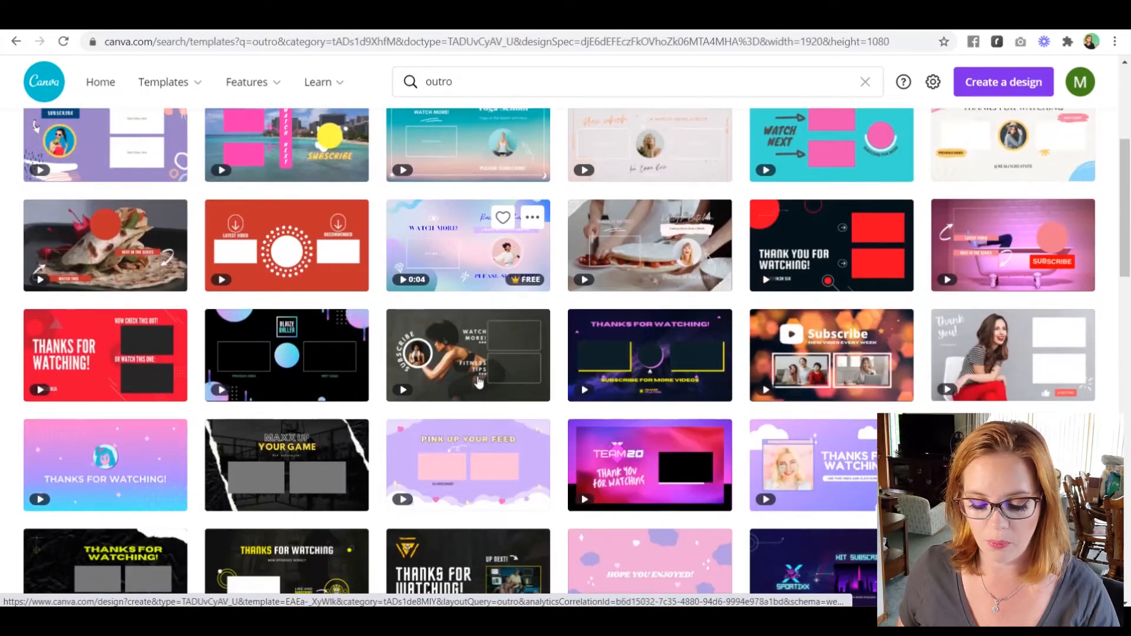
{"action": "scroll", "coordinate": [98, 375], "scroll_direction": "down", "scroll_amount": 2}
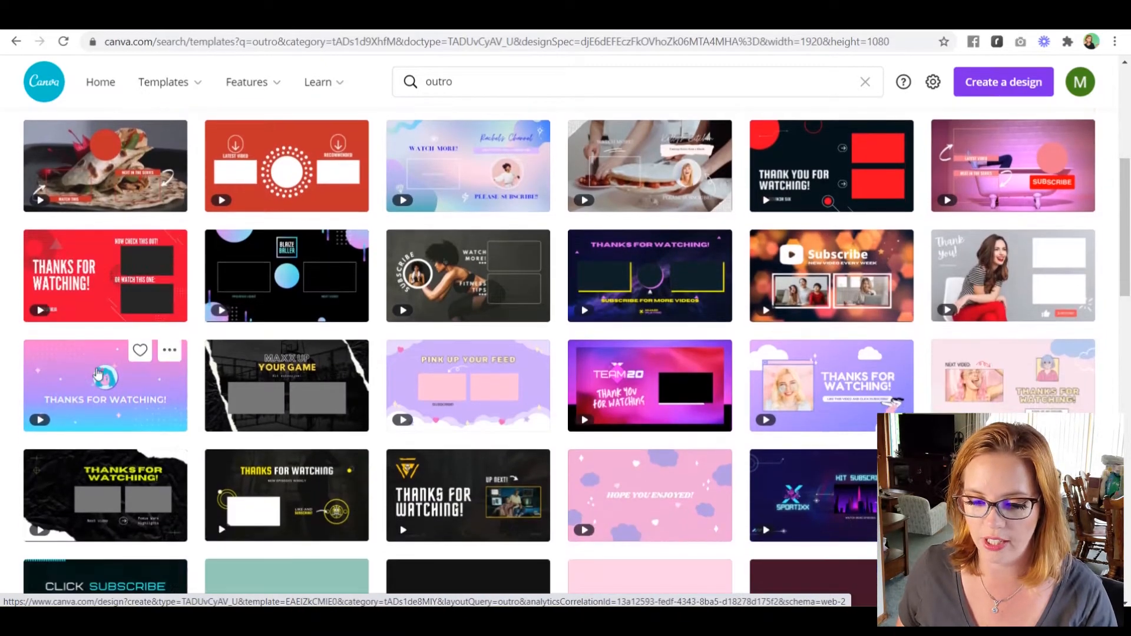
{"action": "scroll", "coordinate": [98, 374], "scroll_direction": "down", "scroll_amount": 3}
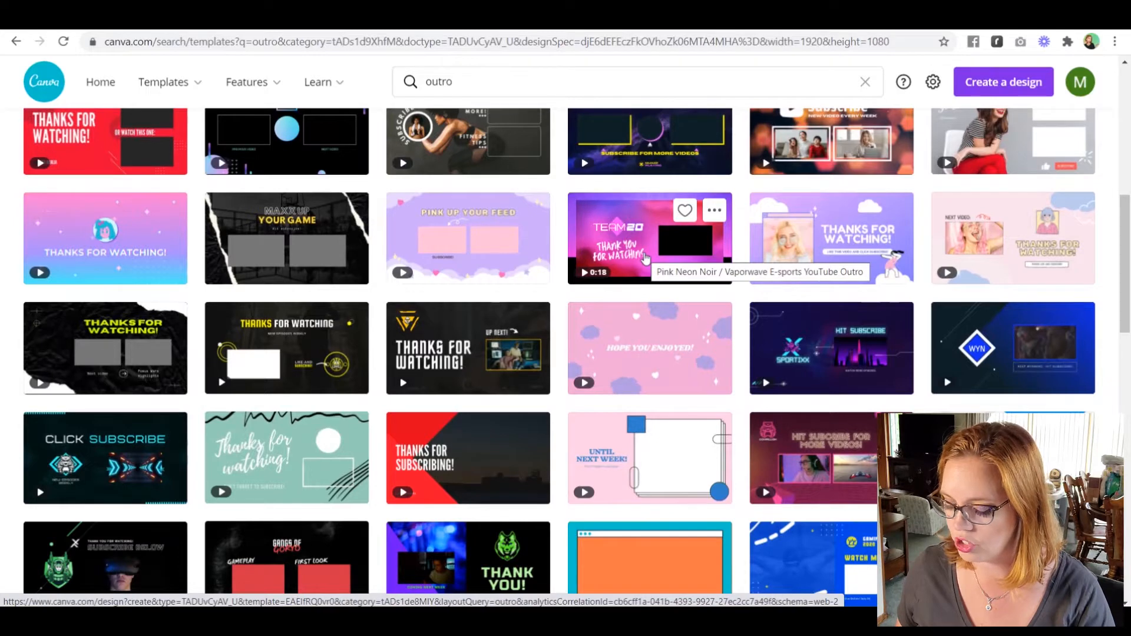
{"action": "scroll", "coordinate": [646, 257], "scroll_direction": "down", "scroll_amount": 3}
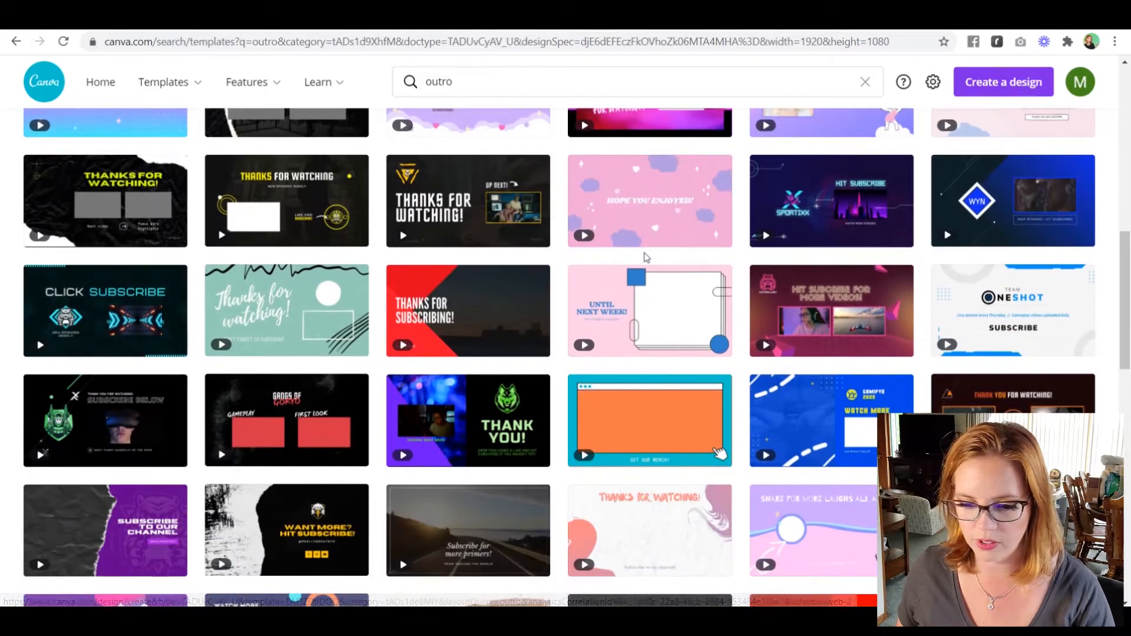
{"action": "scroll", "coordinate": [646, 257], "scroll_direction": "down", "scroll_amount": 1}
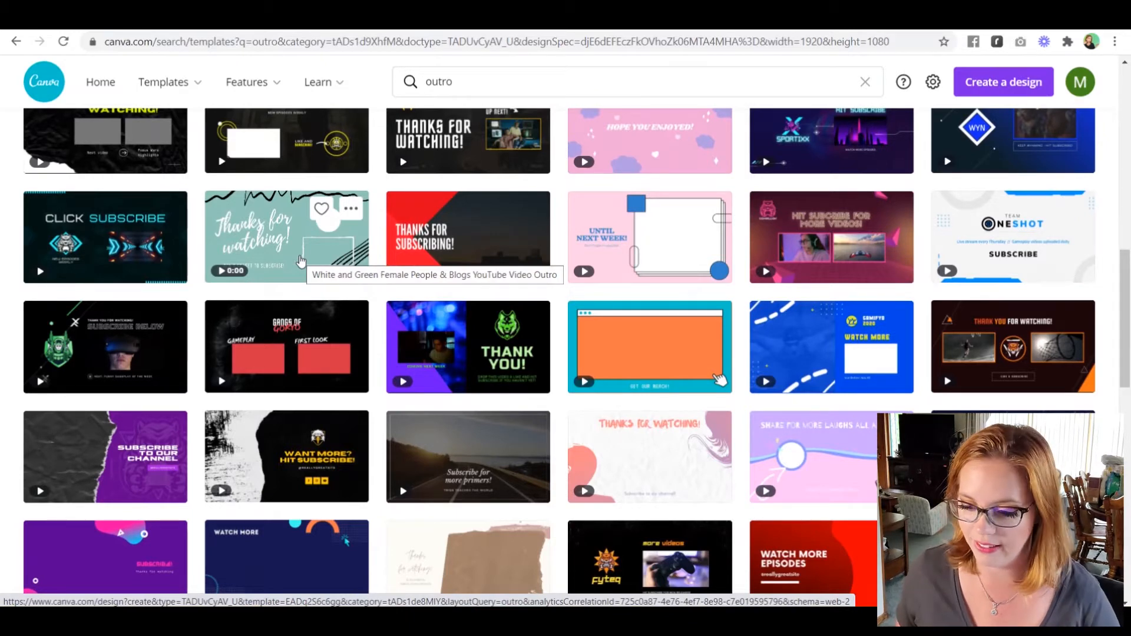
{"action": "scroll", "coordinate": [293, 252], "scroll_direction": "down", "scroll_amount": 1}
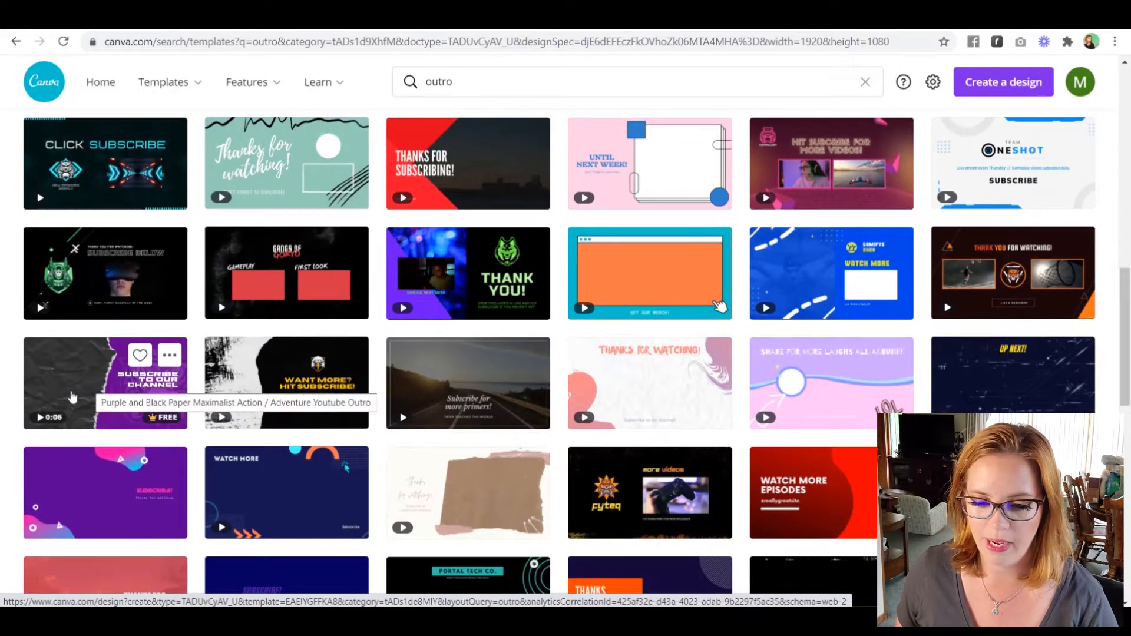
{"action": "scroll", "coordinate": [82, 392], "scroll_direction": "down", "scroll_amount": 1}
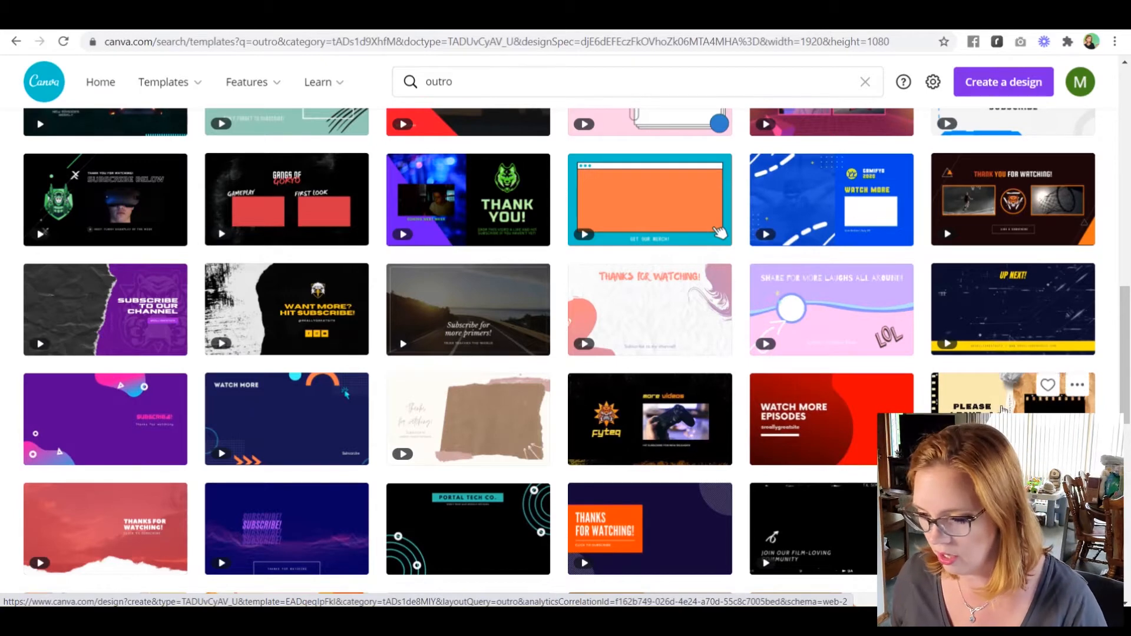
{"action": "scroll", "coordinate": [985, 410], "scroll_direction": "down", "scroll_amount": 4}
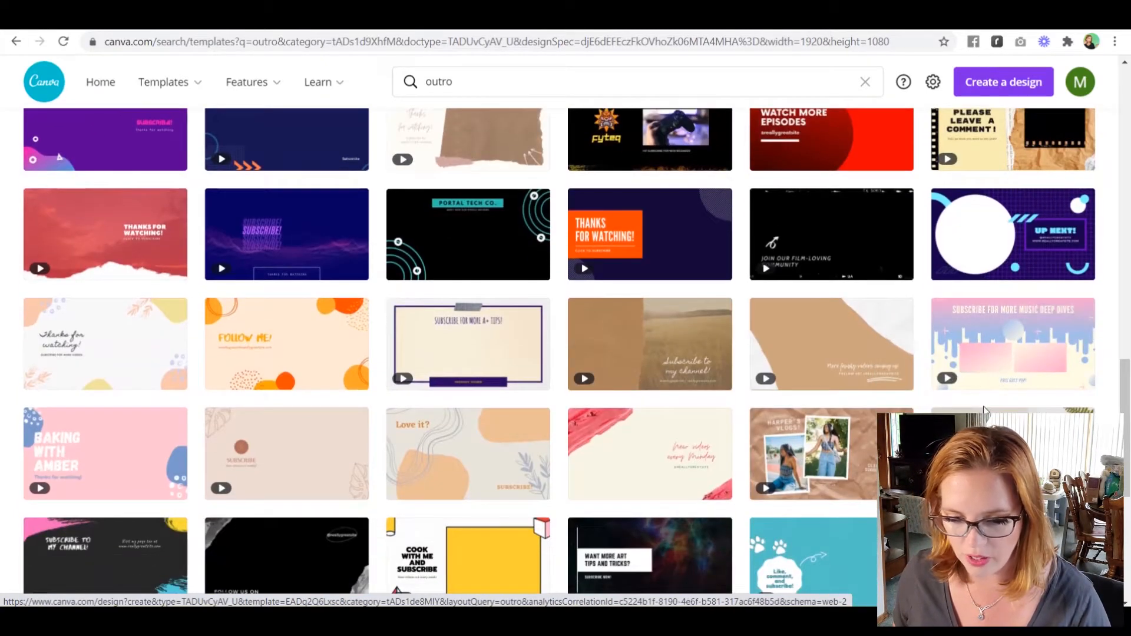
{"action": "scroll", "coordinate": [984, 411], "scroll_direction": "down", "scroll_amount": 2}
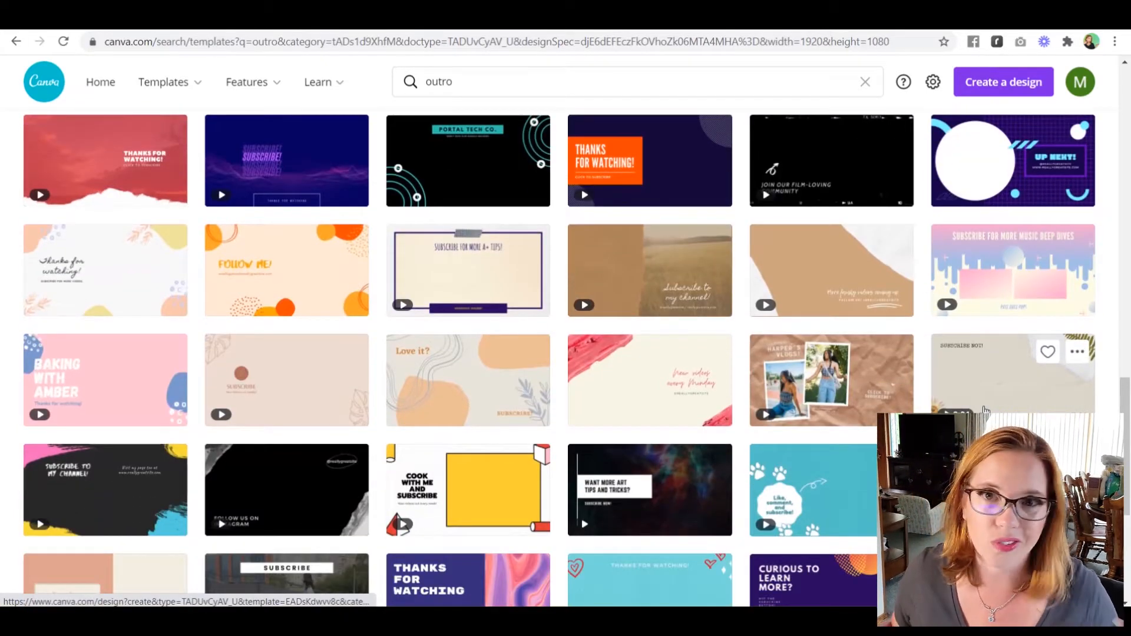
{"action": "mouse_move", "coordinate": [472, 272]}
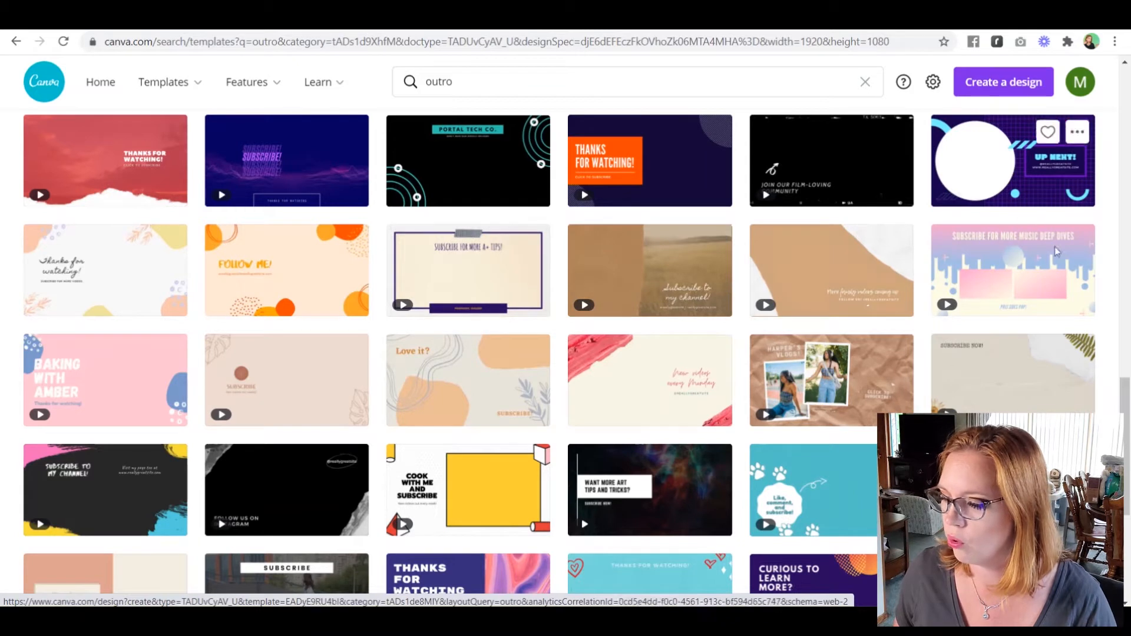
{"action": "mouse_move", "coordinate": [1053, 261]}
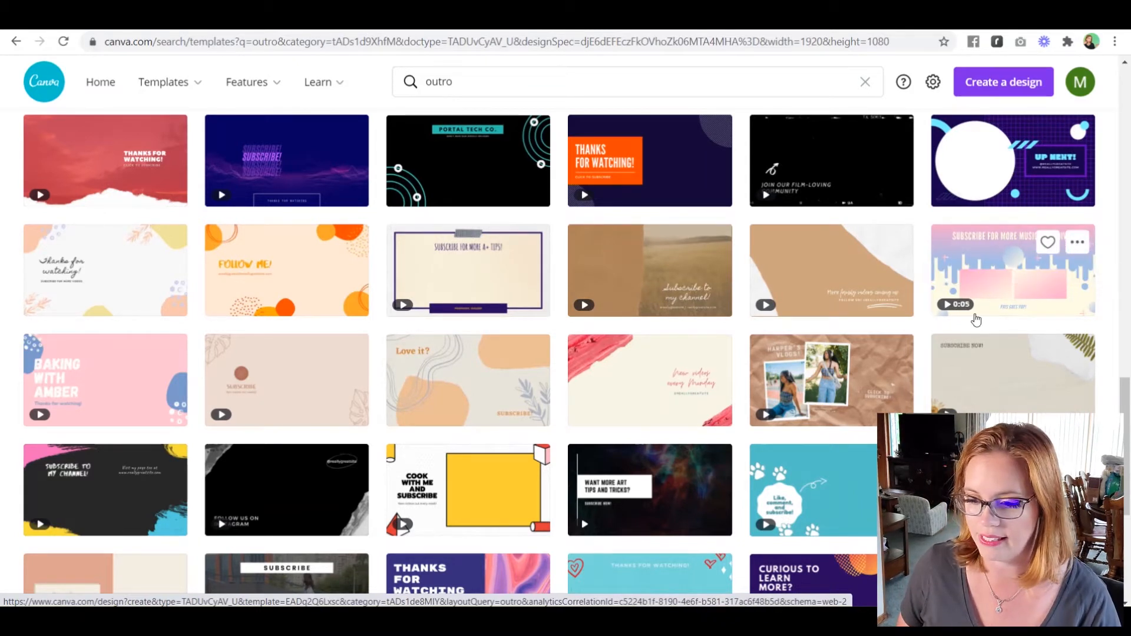
{"action": "mouse_move", "coordinate": [422, 379]}
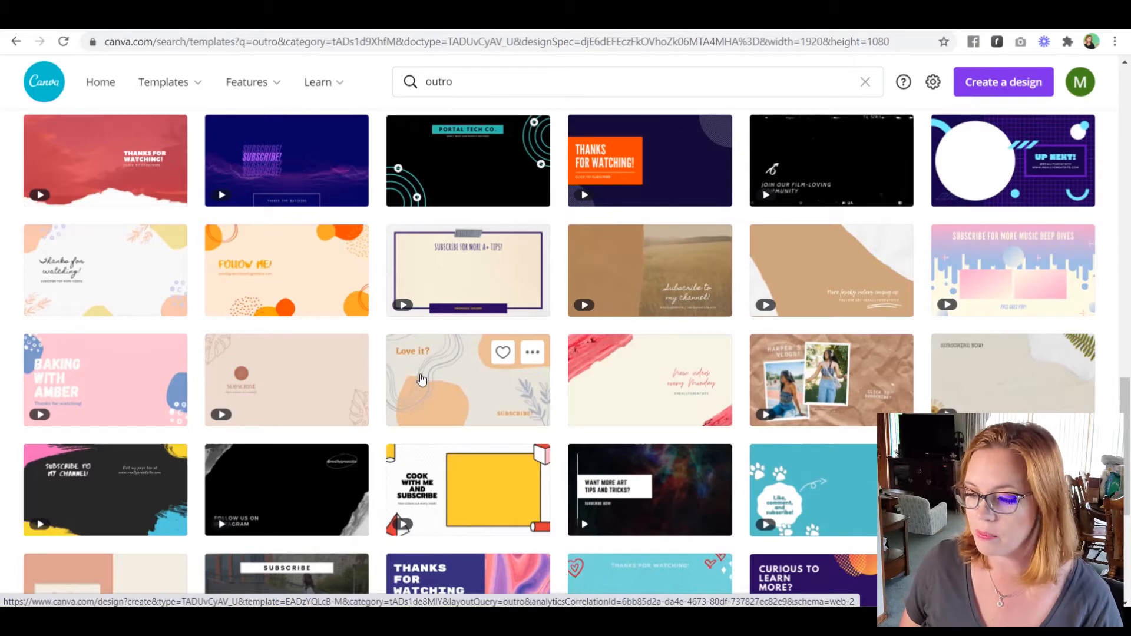
{"action": "scroll", "coordinate": [422, 379], "scroll_direction": "down", "scroll_amount": 1}
{"action": "scroll", "coordinate": [422, 379], "scroll_direction": "down", "scroll_amount": 1}
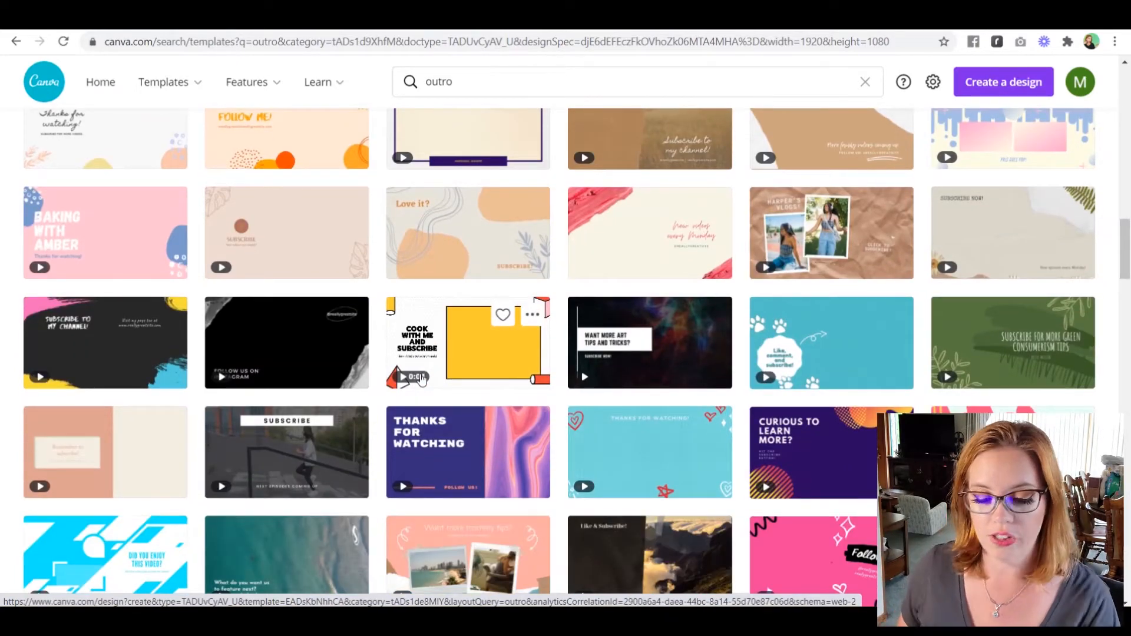
{"action": "scroll", "coordinate": [422, 379], "scroll_direction": "down", "scroll_amount": 3}
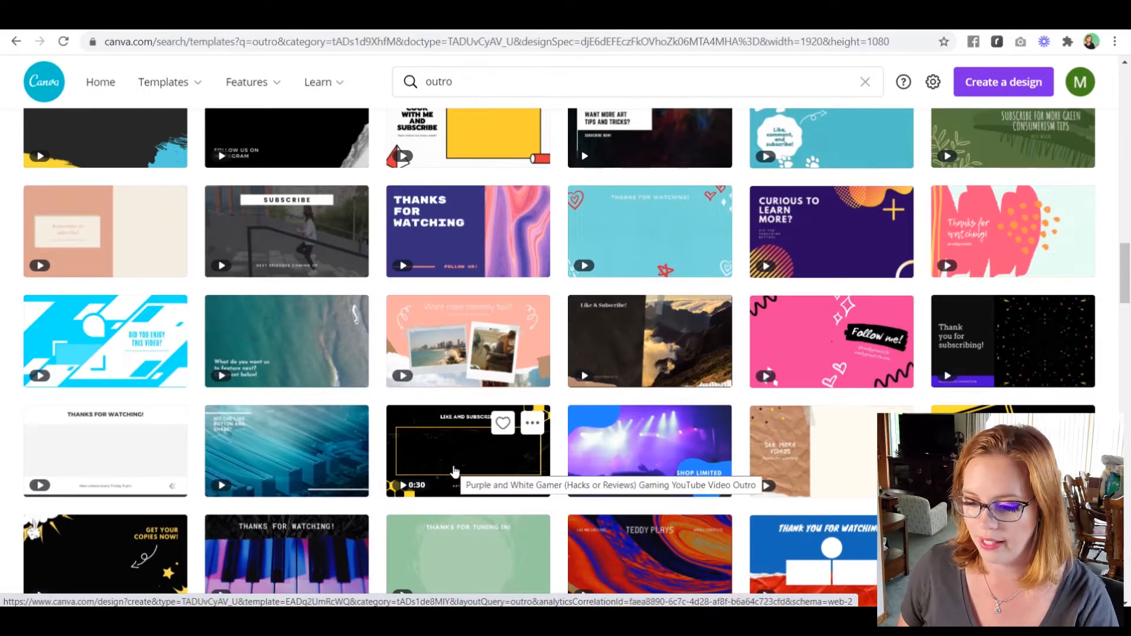
{"action": "scroll", "coordinate": [454, 471], "scroll_direction": "down", "scroll_amount": 2}
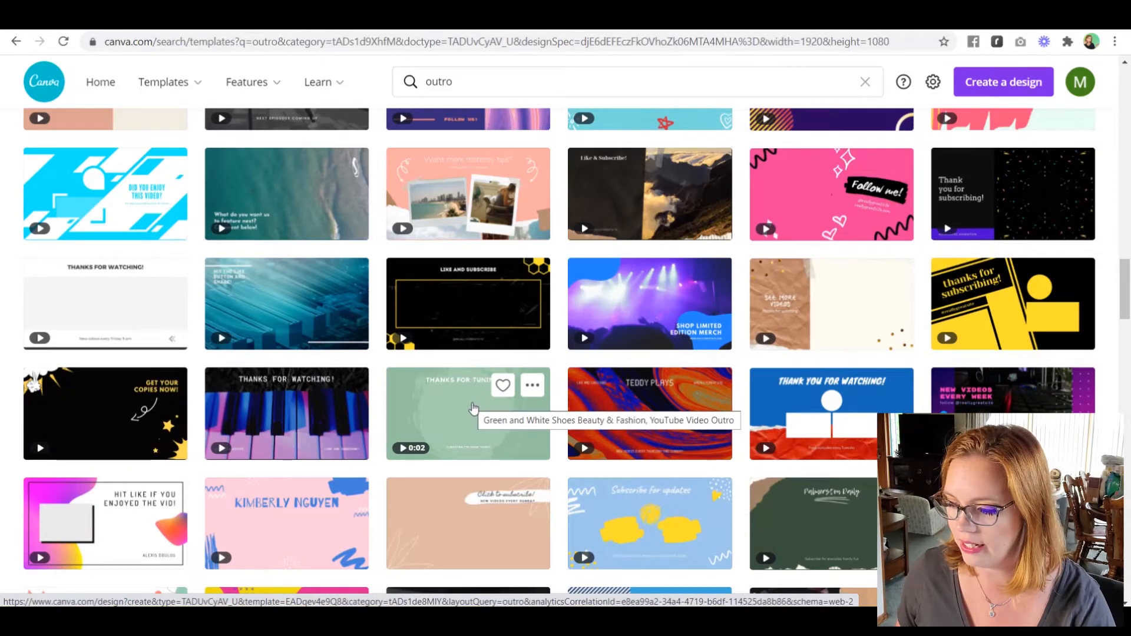
{"action": "scroll", "coordinate": [807, 426], "scroll_direction": "down", "scroll_amount": 4}
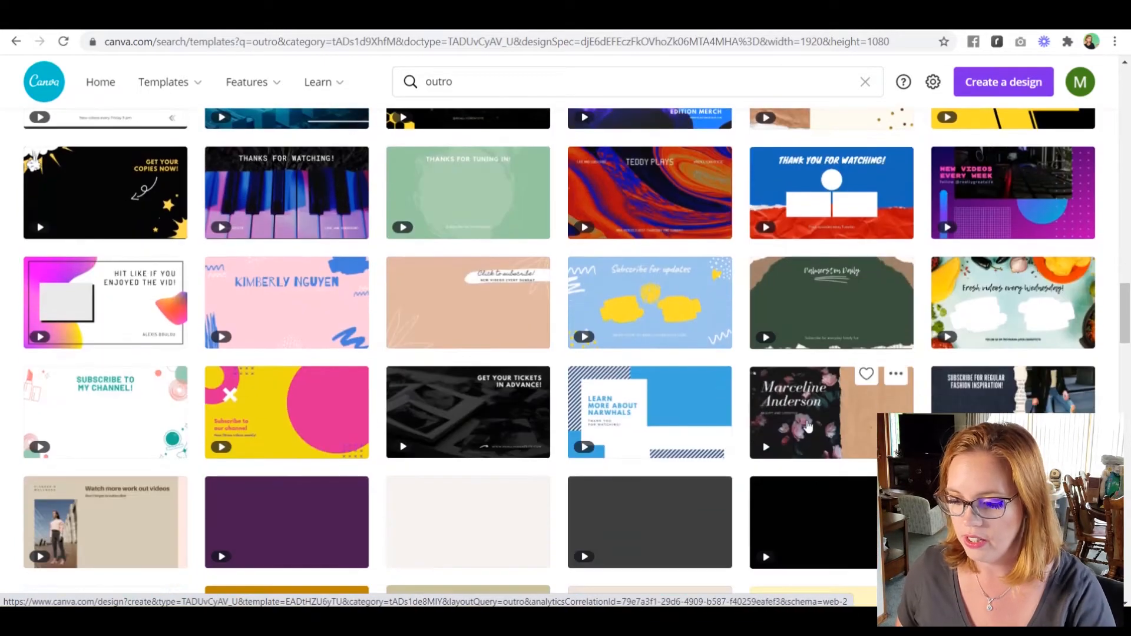
{"action": "scroll", "coordinate": [808, 425], "scroll_direction": "down", "scroll_amount": 4}
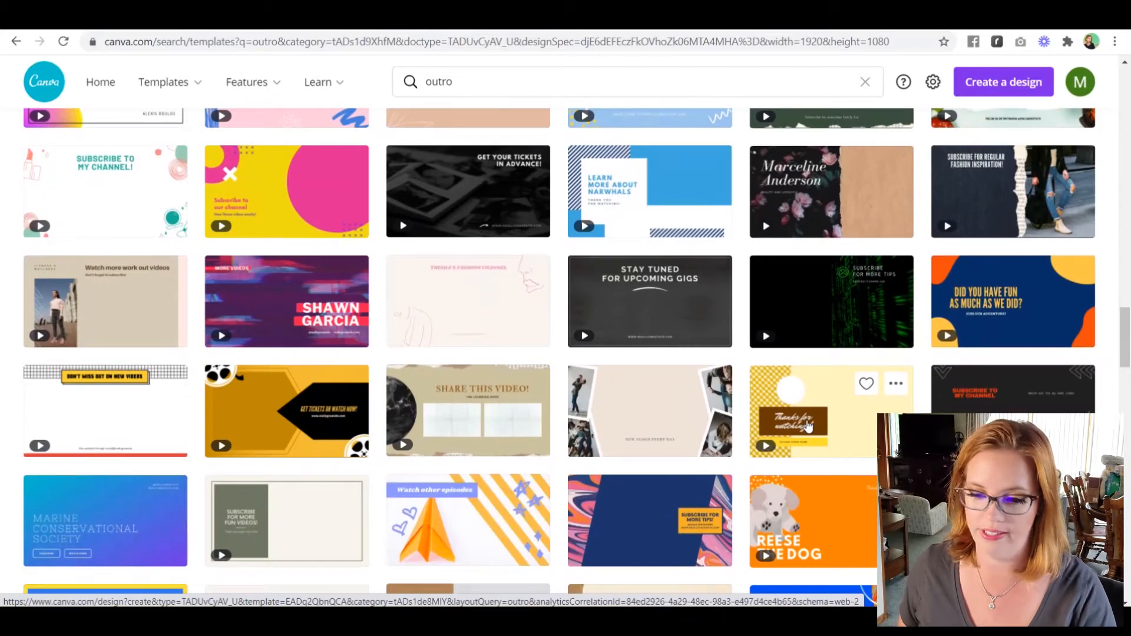
Open the "Red Video End Screen YouTube Outro with Music" template for editing.
{"action": "scroll", "coordinate": [808, 426], "scroll_direction": "up", "scroll_amount": 20}
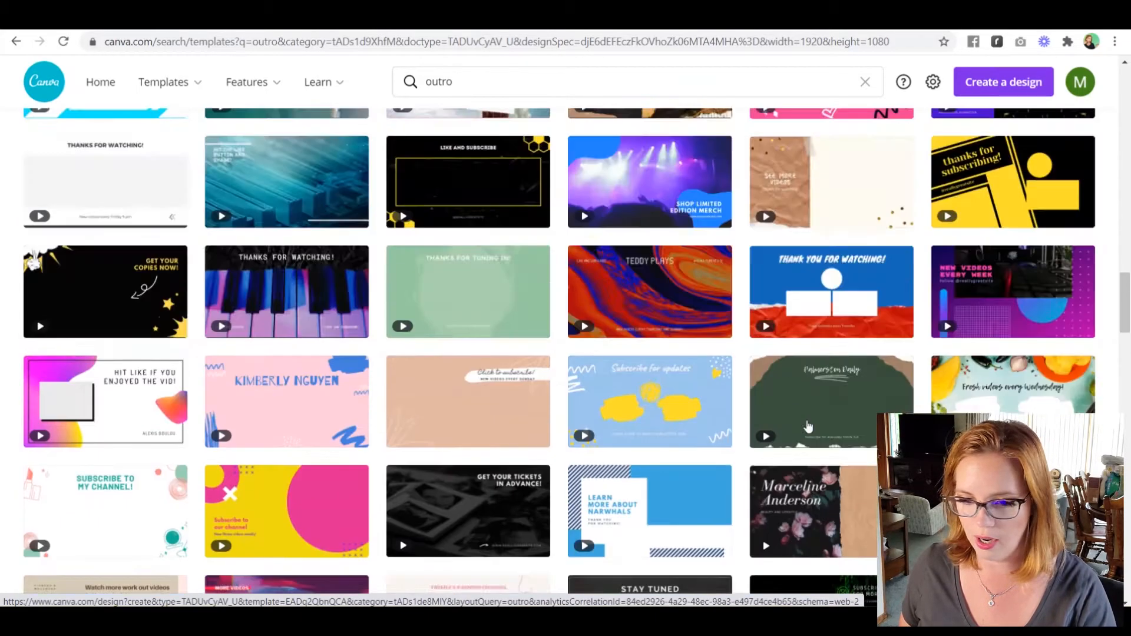
{"action": "scroll", "coordinate": [808, 427], "scroll_direction": "up", "scroll_amount": 10}
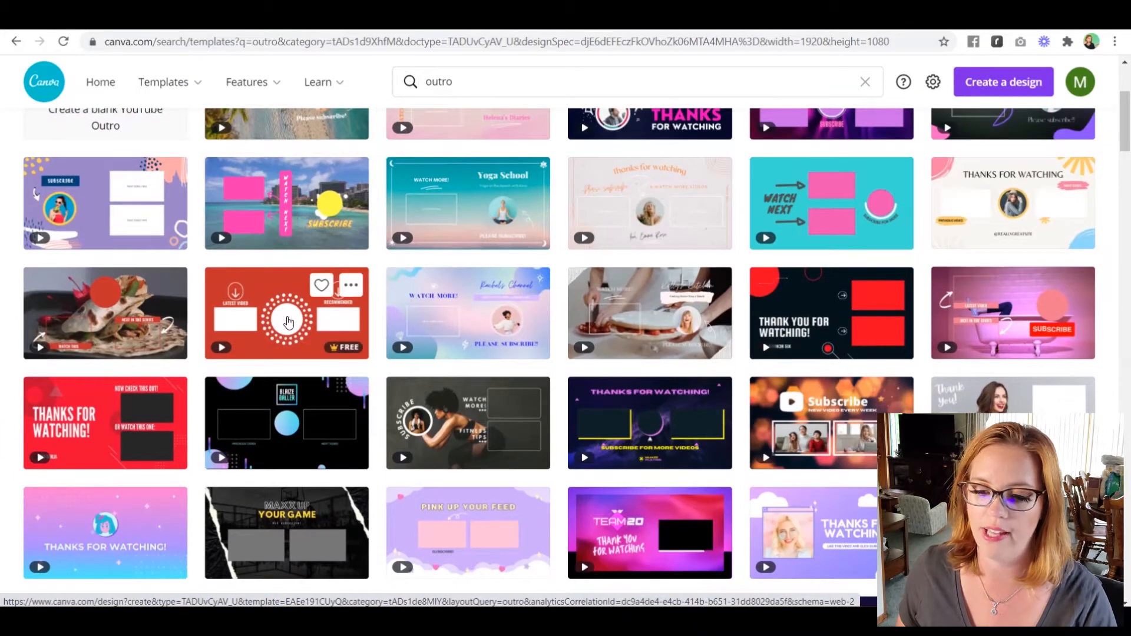
{"action": "left_click", "coordinate": [290, 283]}
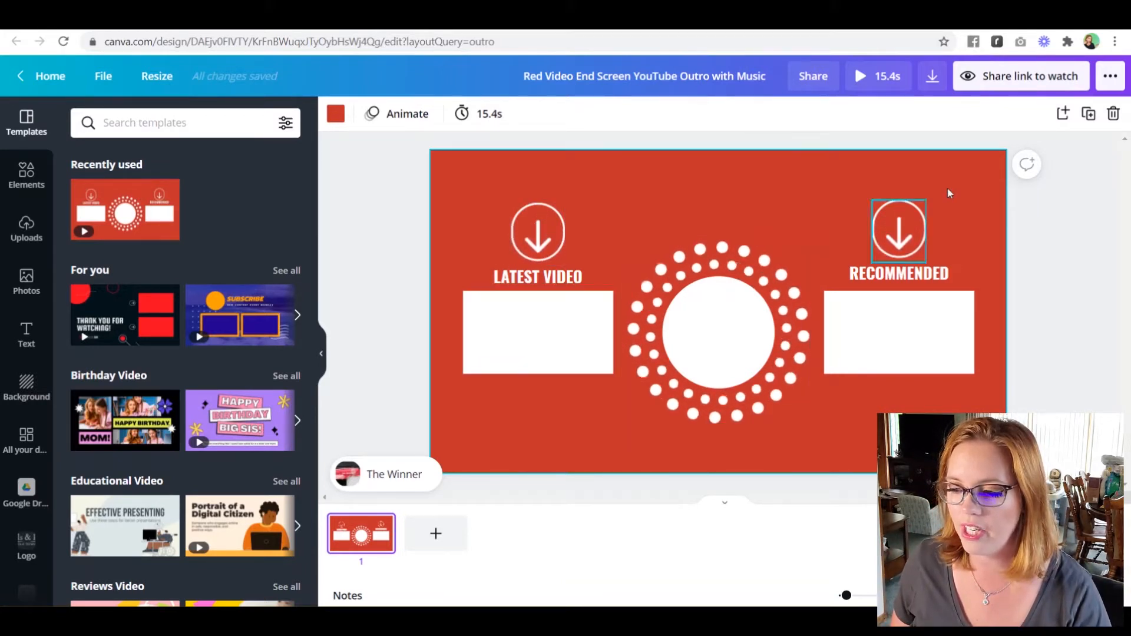
Try several default colours on the outro's red background, including lime and turquoise, and settle on light green.
{"action": "left_click", "coordinate": [646, 189]}
{"action": "left_click", "coordinate": [334, 115]}
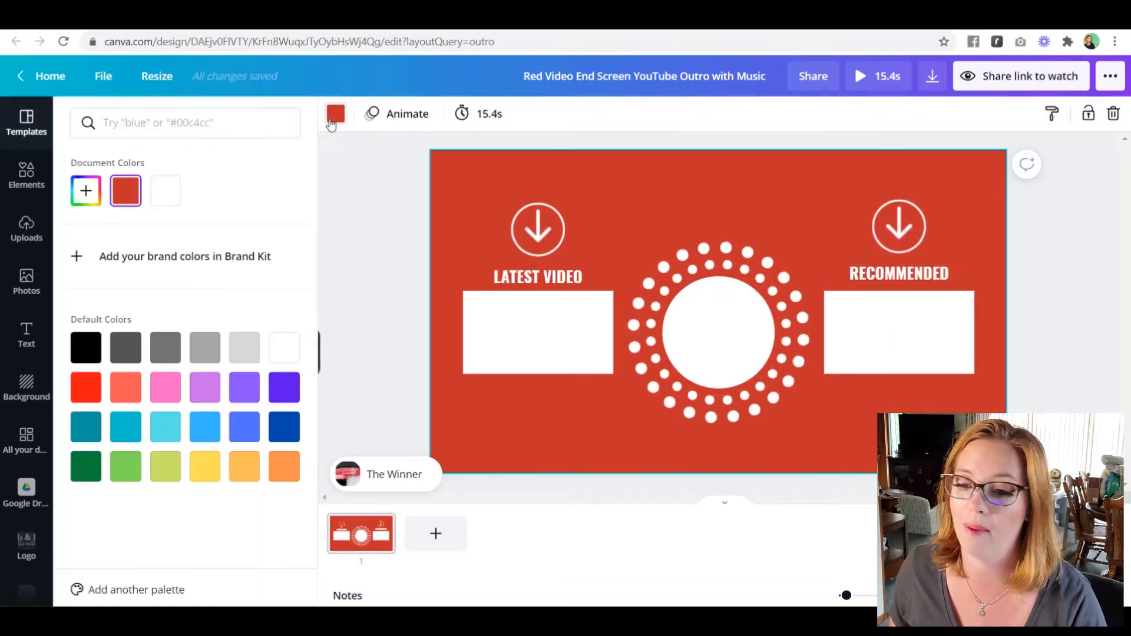
{"action": "left_click", "coordinate": [124, 480]}
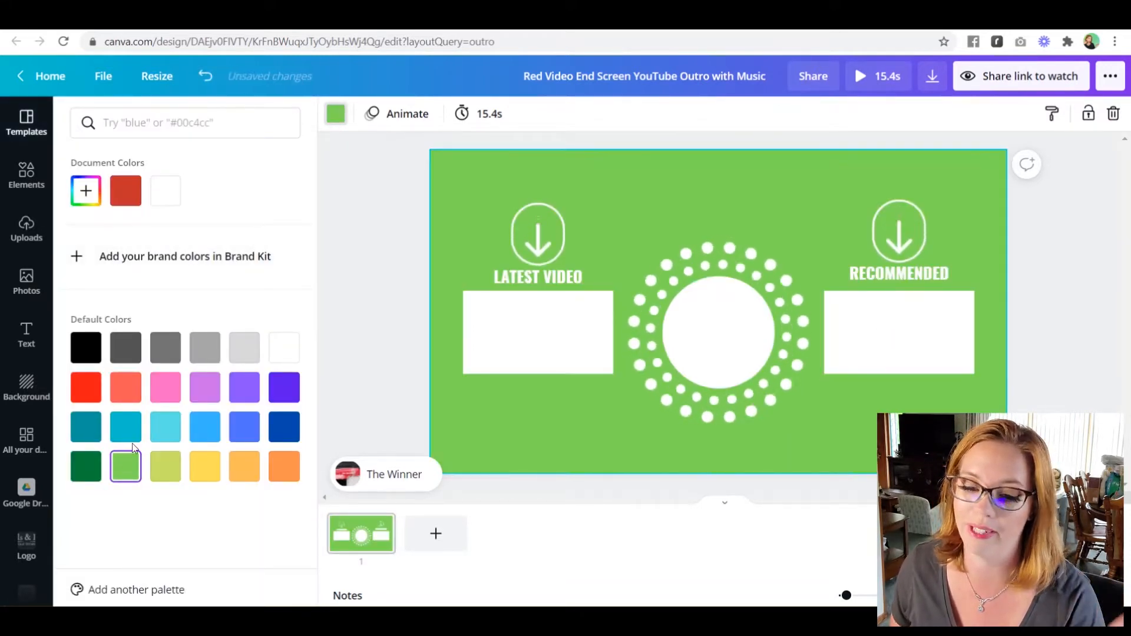
{"action": "left_click", "coordinate": [168, 466]}
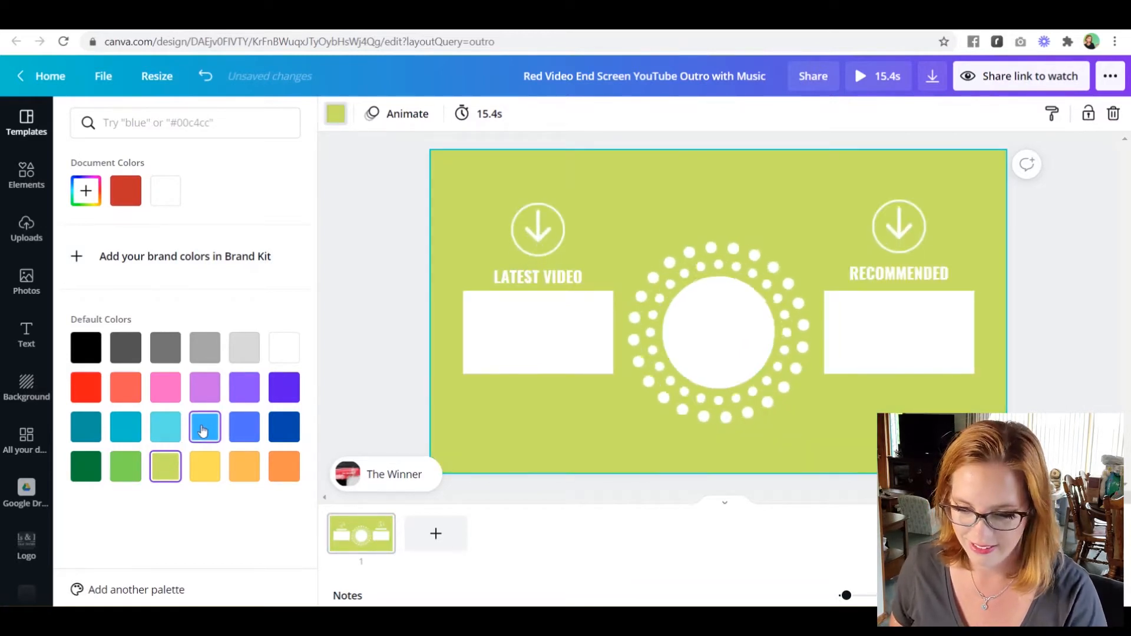
{"action": "left_click", "coordinate": [120, 438]}
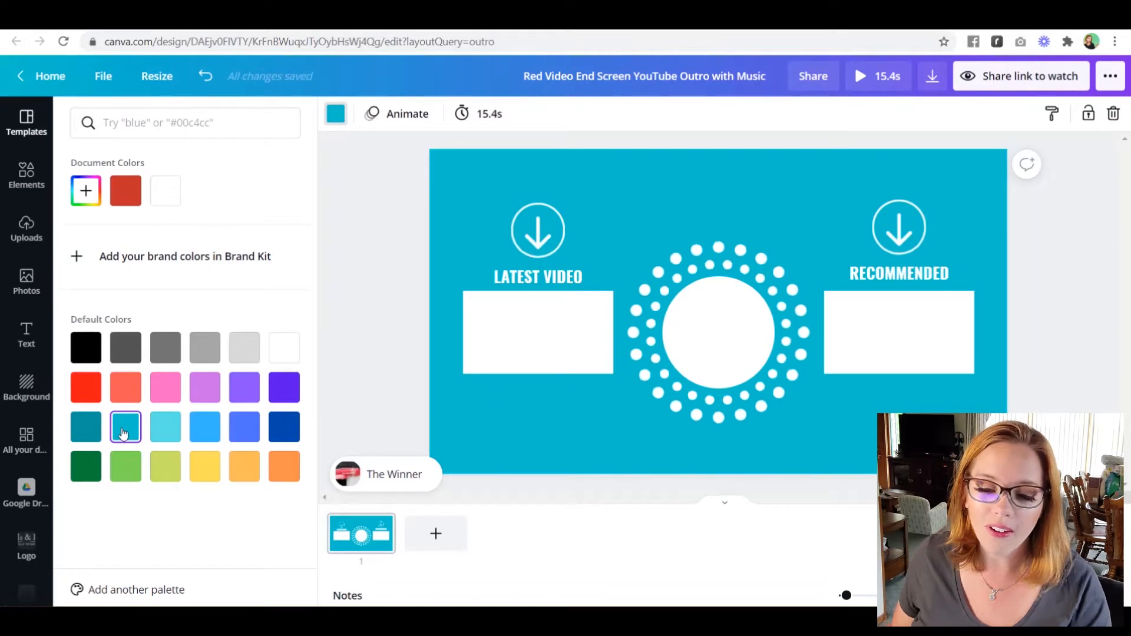
{"action": "left_click", "coordinate": [127, 467]}
{"action": "left_click", "coordinate": [357, 231]}
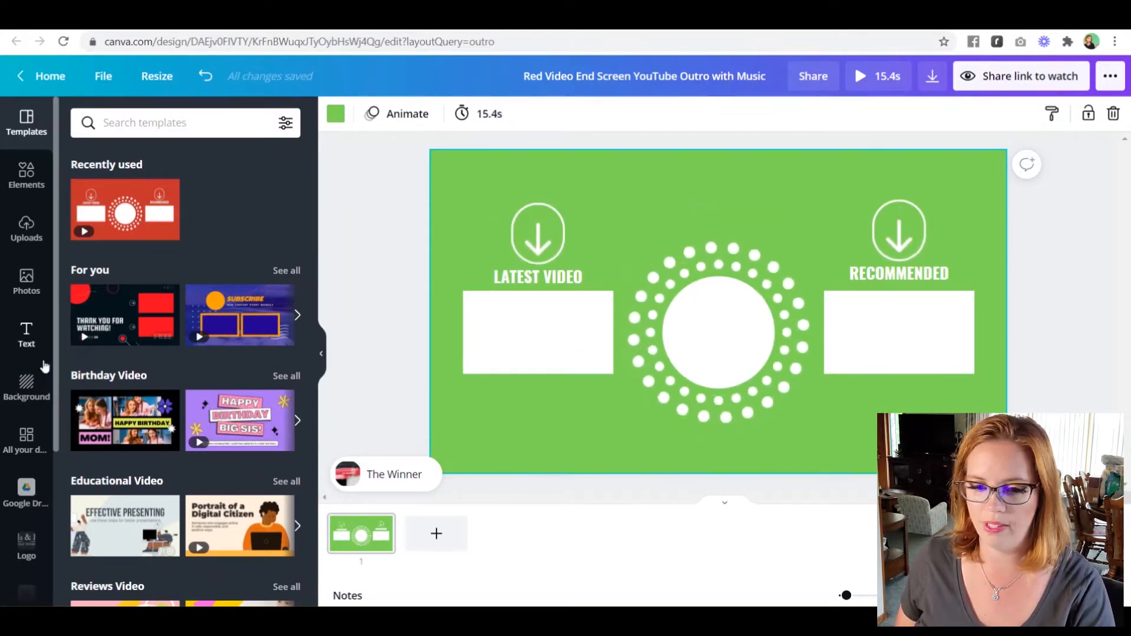
Duplicate the LATEST VIDEO label, place the copy centred below the dotted circle and change its text to SUBSCRIBE.
{"action": "left_click", "coordinate": [26, 333]}
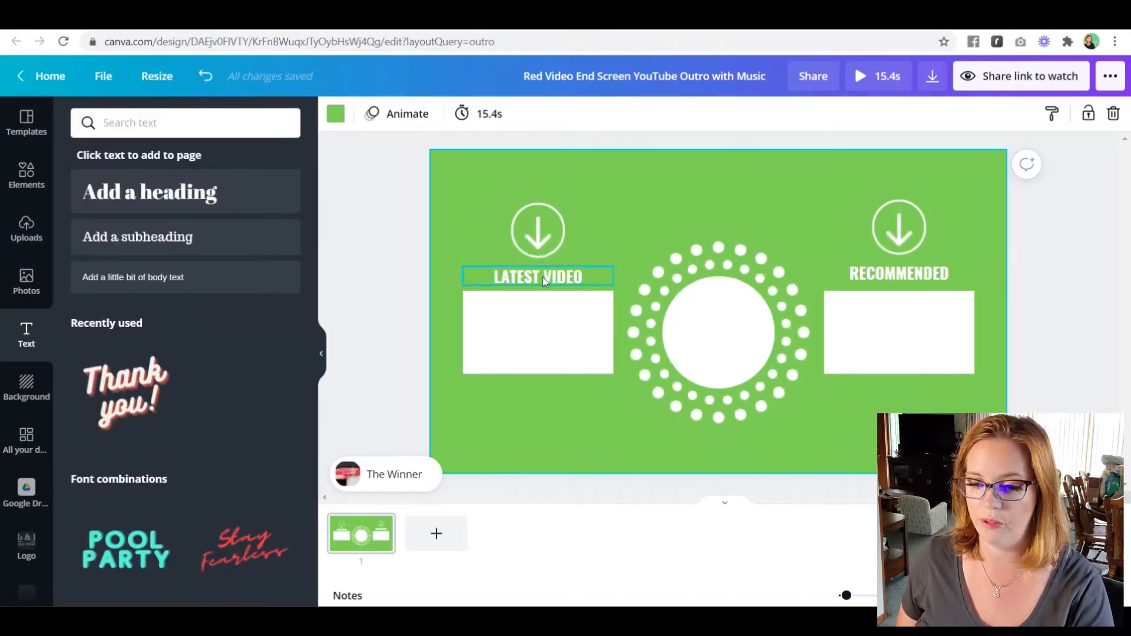
{"action": "left_click", "coordinate": [543, 277]}
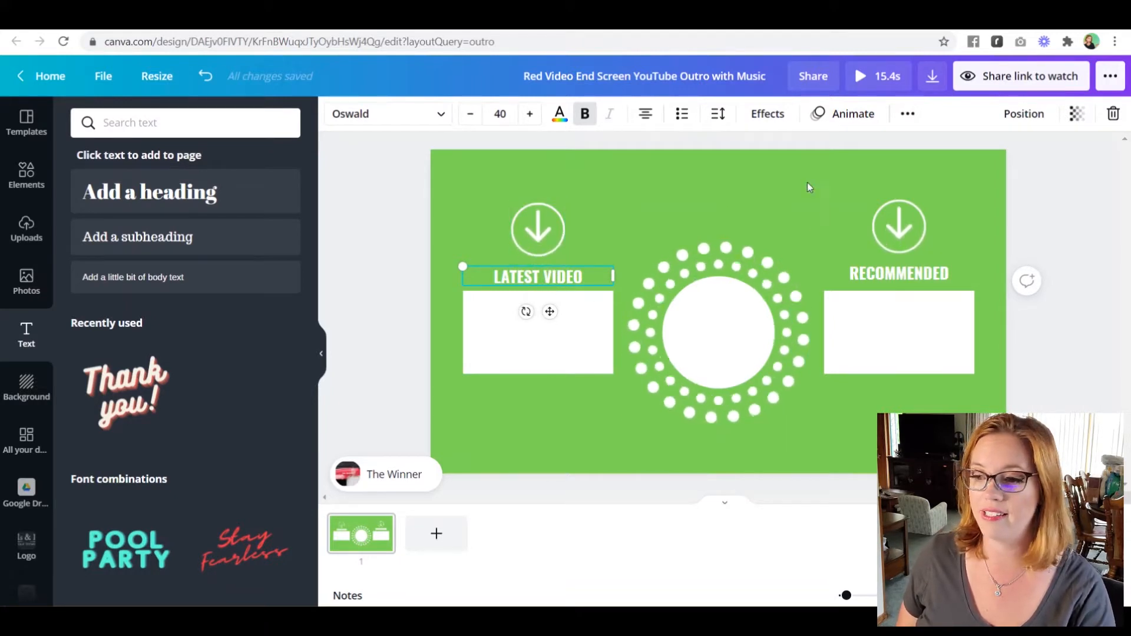
{"action": "left_click", "coordinate": [908, 115]}
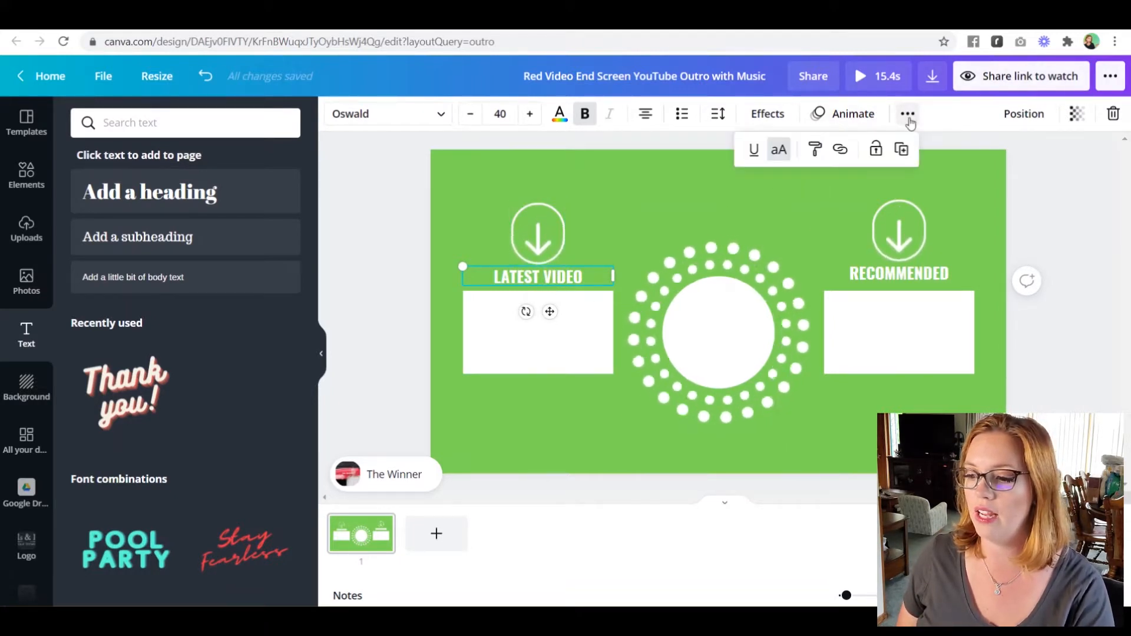
{"action": "left_click", "coordinate": [902, 149]}
{"action": "left_click_drag", "start_coordinate": [545, 280], "coordinate": [715, 452]}
{"action": "double_click", "coordinate": [715, 451]}
{"action": "type", "text": "SUBSCRI"}
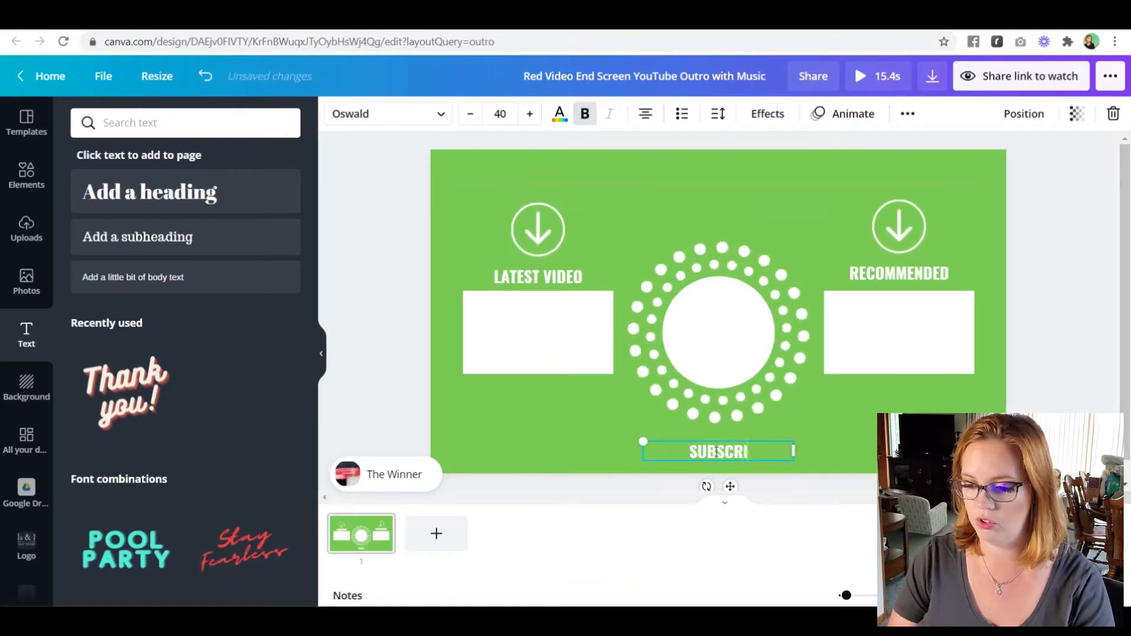
{"action": "type", "text": "BE"}
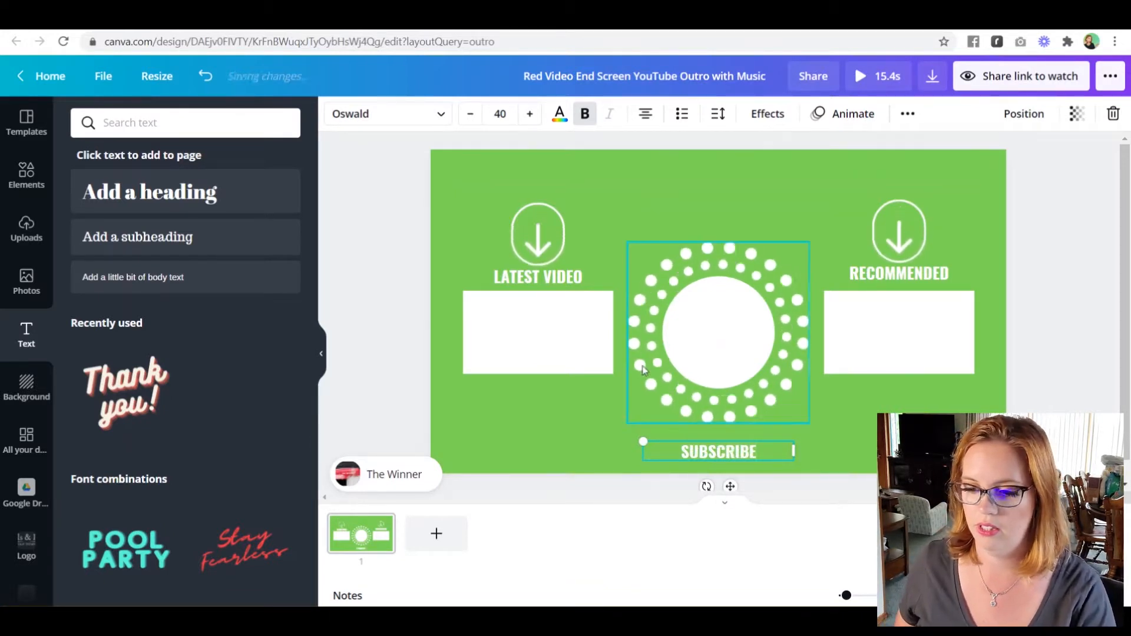
Set the font of the LATEST VIDEO, SUBSCRIBE and RECOMMENDED labels to Lovelo.
{"action": "left_click", "coordinate": [518, 277]}
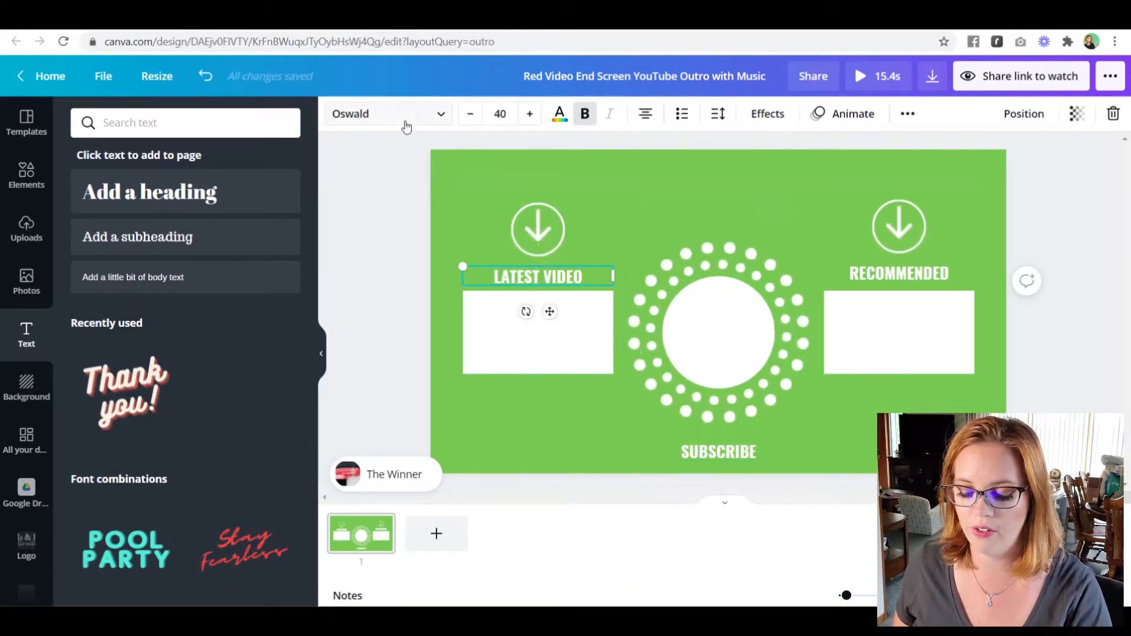
{"action": "left_click", "coordinate": [372, 121]}
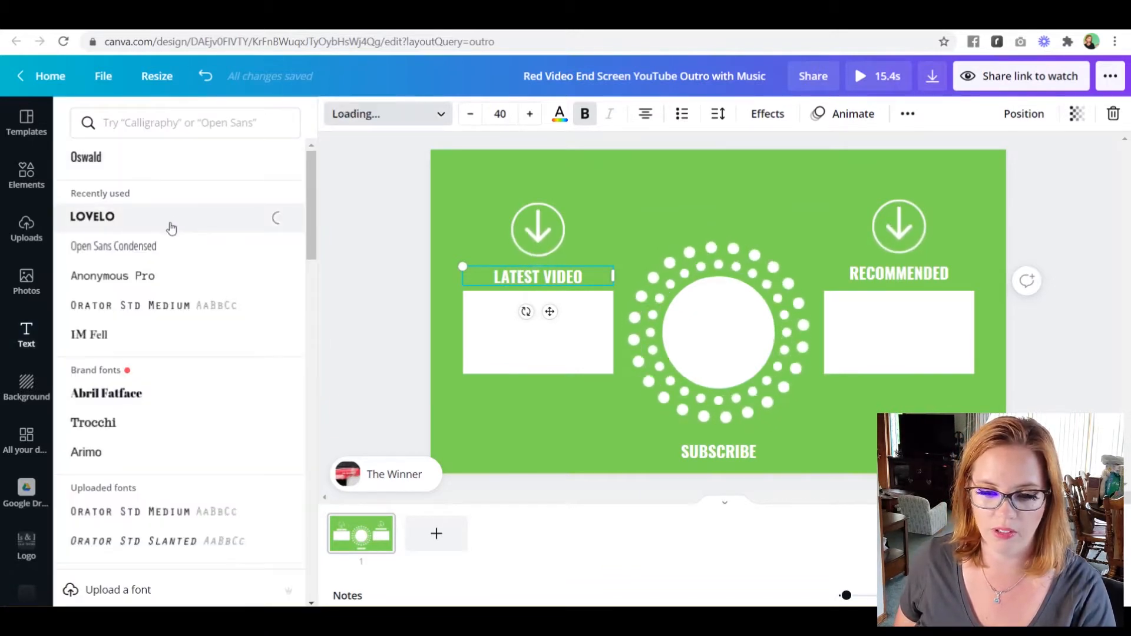
{"action": "left_click", "coordinate": [729, 455]}
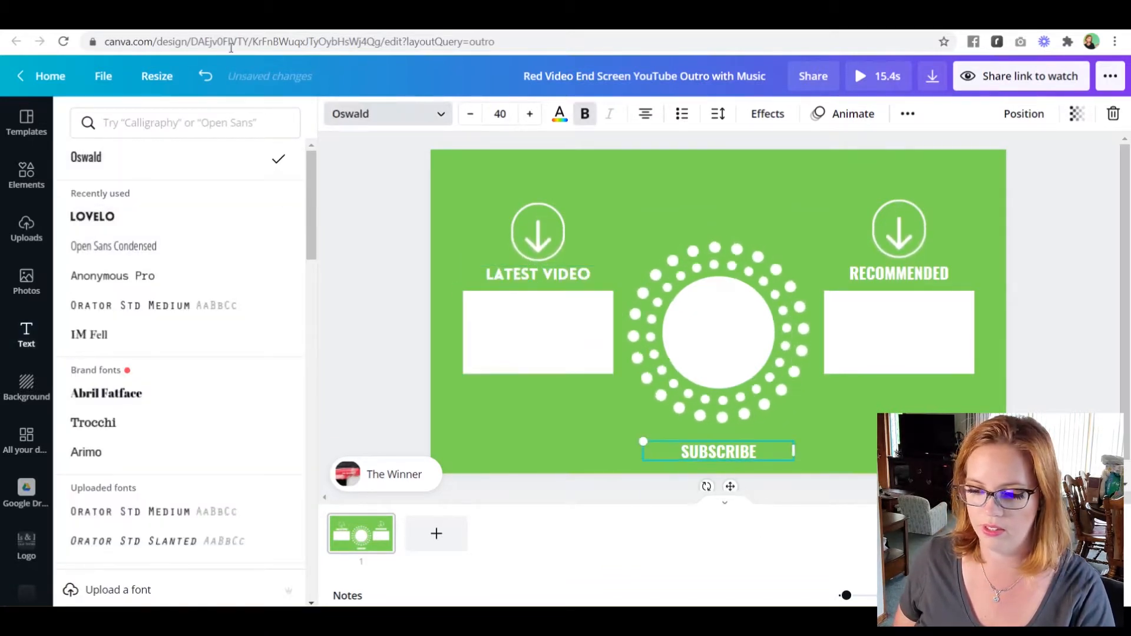
{"action": "left_click", "coordinate": [355, 116]}
{"action": "left_click", "coordinate": [354, 118]}
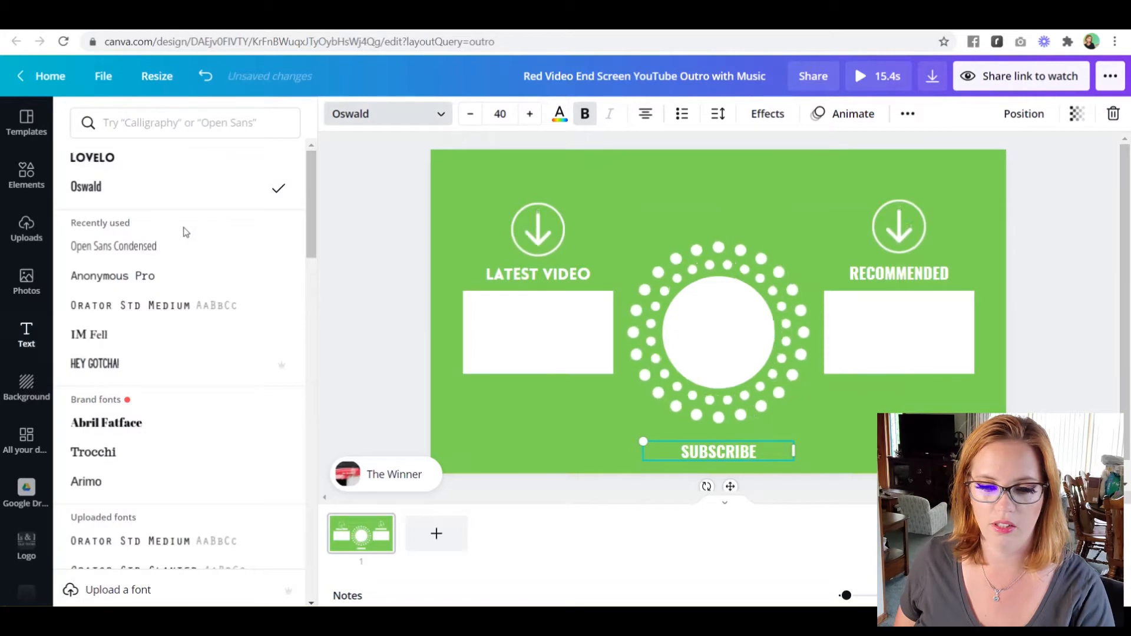
{"action": "left_click", "coordinate": [154, 165]}
{"action": "left_click", "coordinate": [925, 275]}
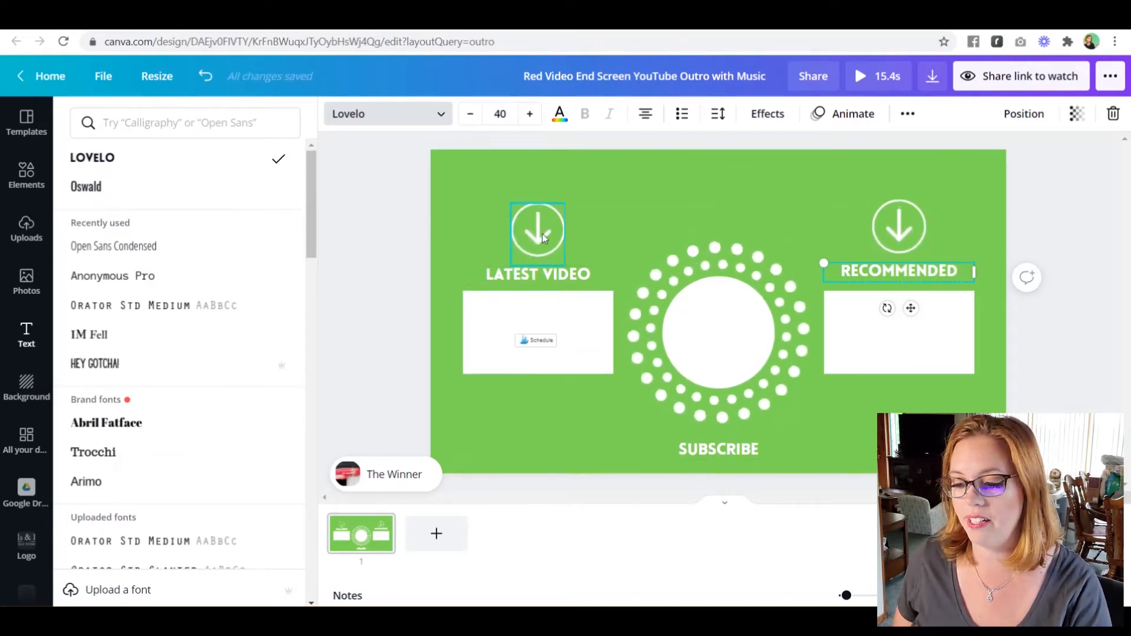
Delete the LATEST VIDEO label and the arrow graphic above the left video placeholder, keeping the placeholder itself.
{"action": "left_click", "coordinate": [507, 308]}
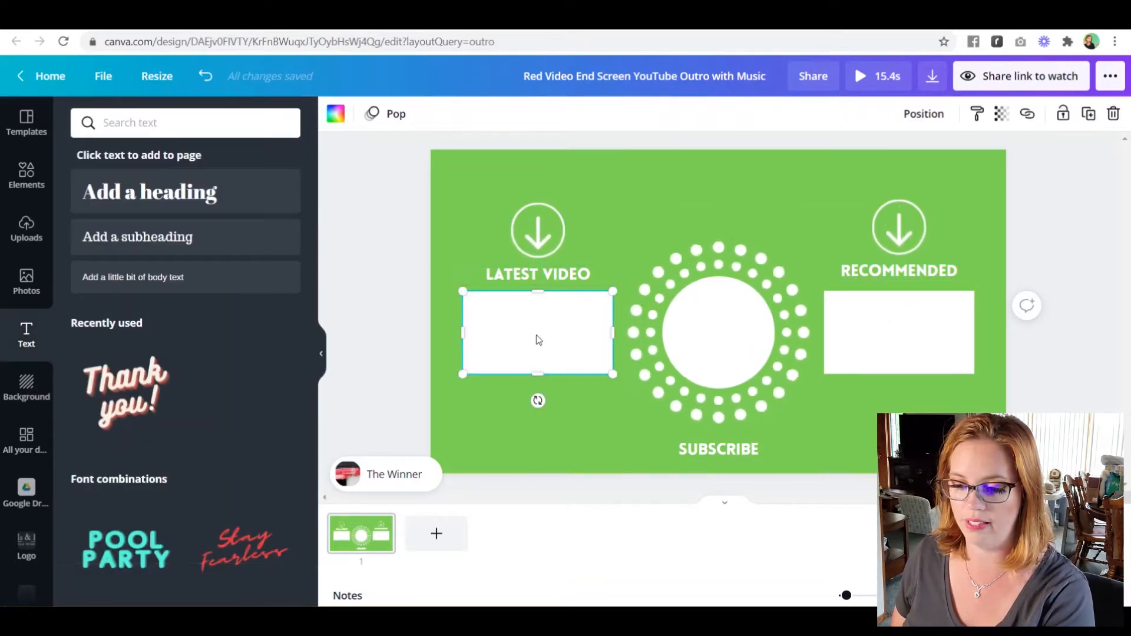
{"action": "left_click", "coordinate": [527, 274]}
{"action": "key", "text": "Delete"}
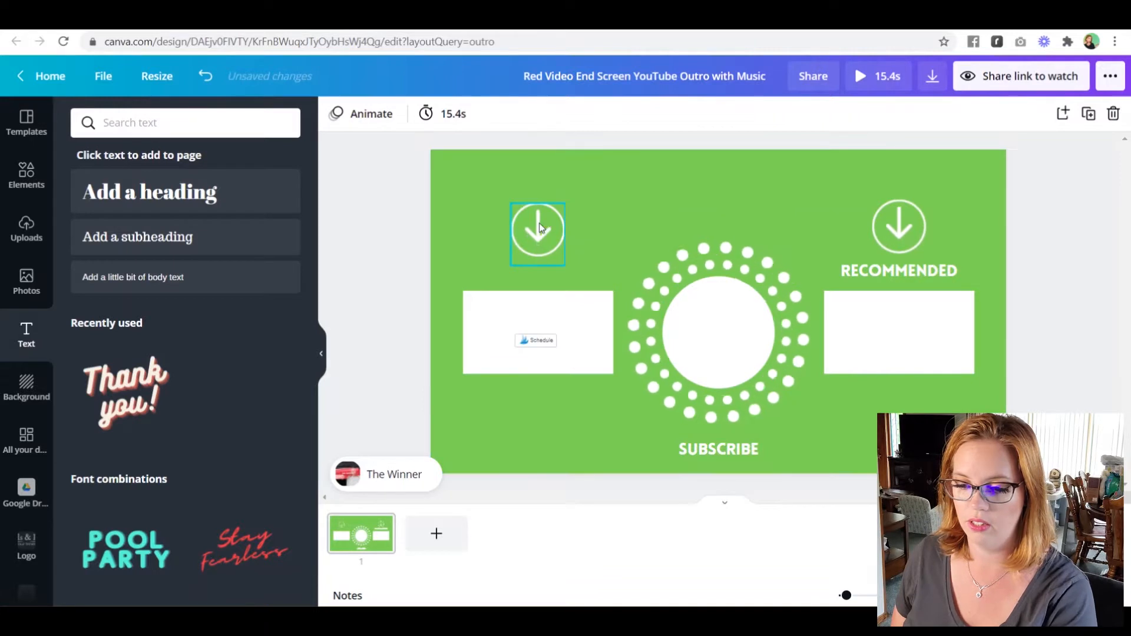
{"action": "left_click", "coordinate": [539, 222]}
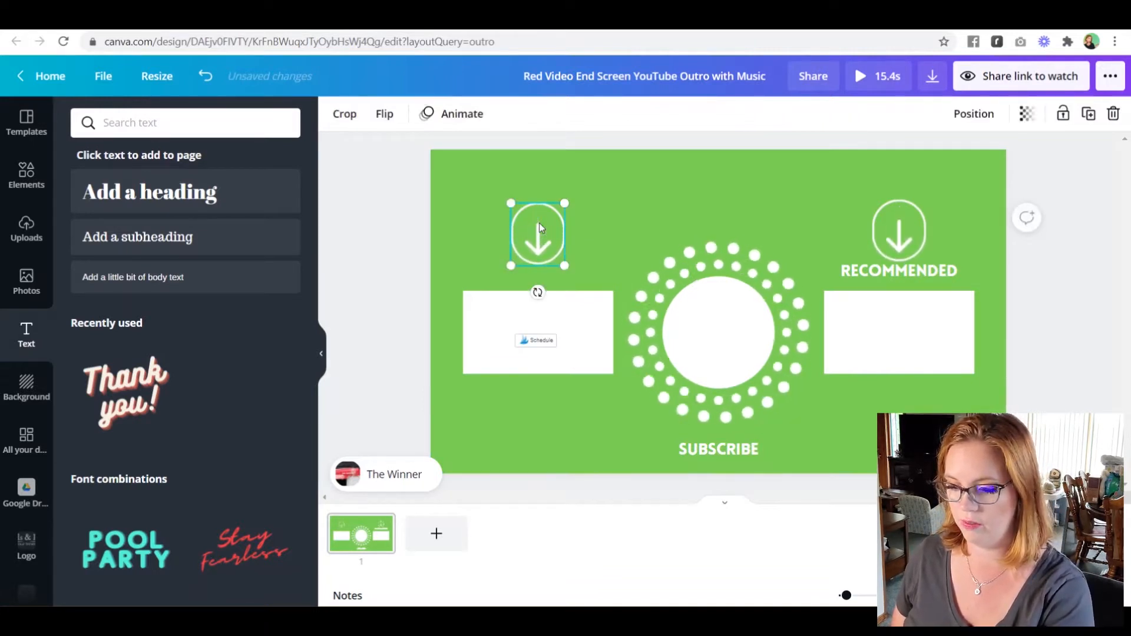
{"action": "key", "text": "Delete"}
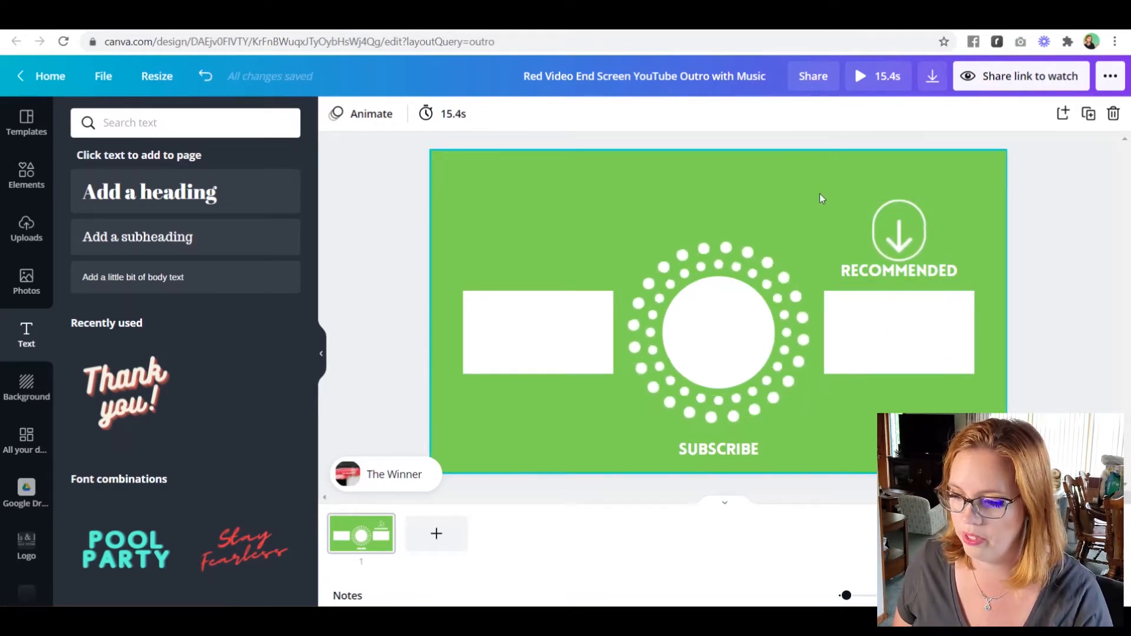
Move the RECOMMENDED label, its arrow and the video placeholder below them down together into the design's lower right area.
{"action": "left_click_drag", "start_coordinate": [874, 201], "coordinate": [904, 224]}
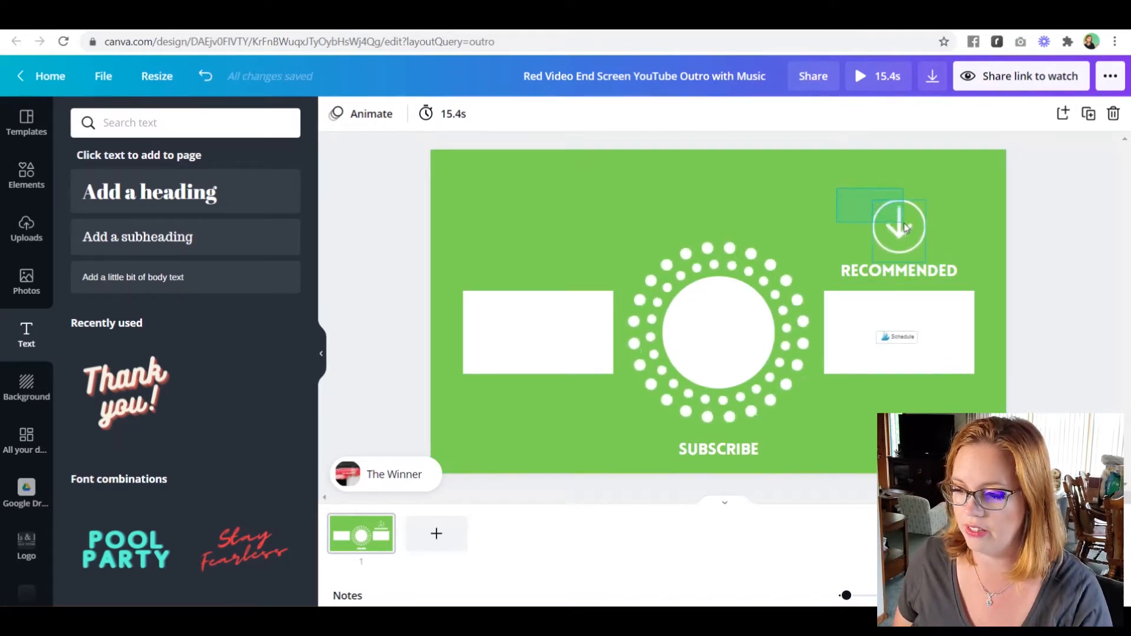
{"action": "left_click_drag", "start_coordinate": [924, 271], "coordinate": [941, 367]}
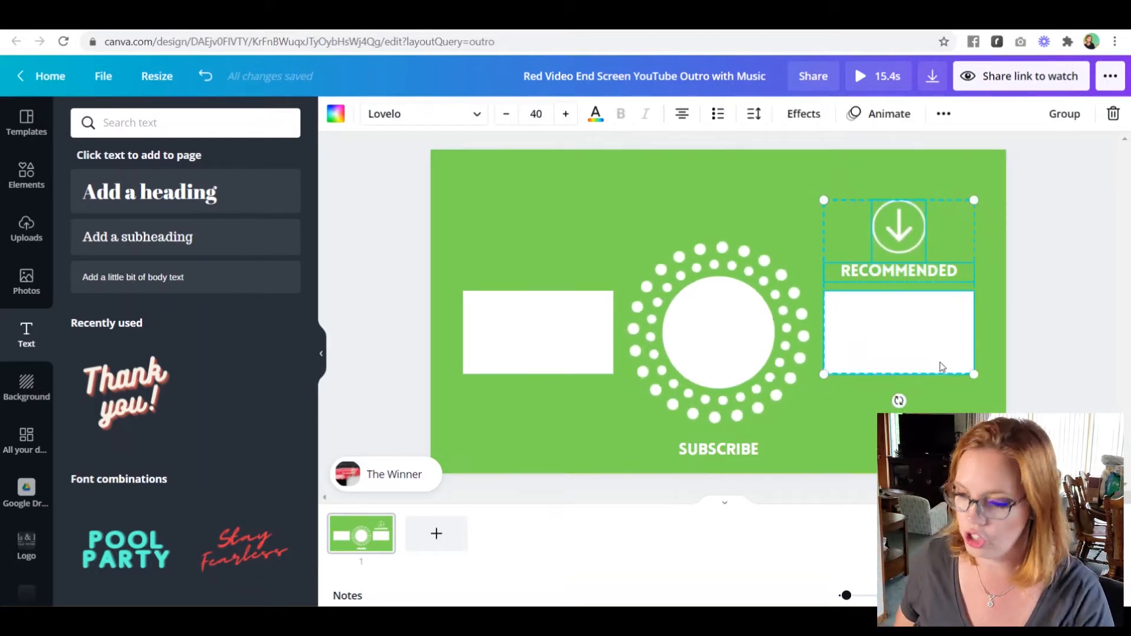
{"action": "left_click_drag", "start_coordinate": [904, 241], "coordinate": [903, 302]}
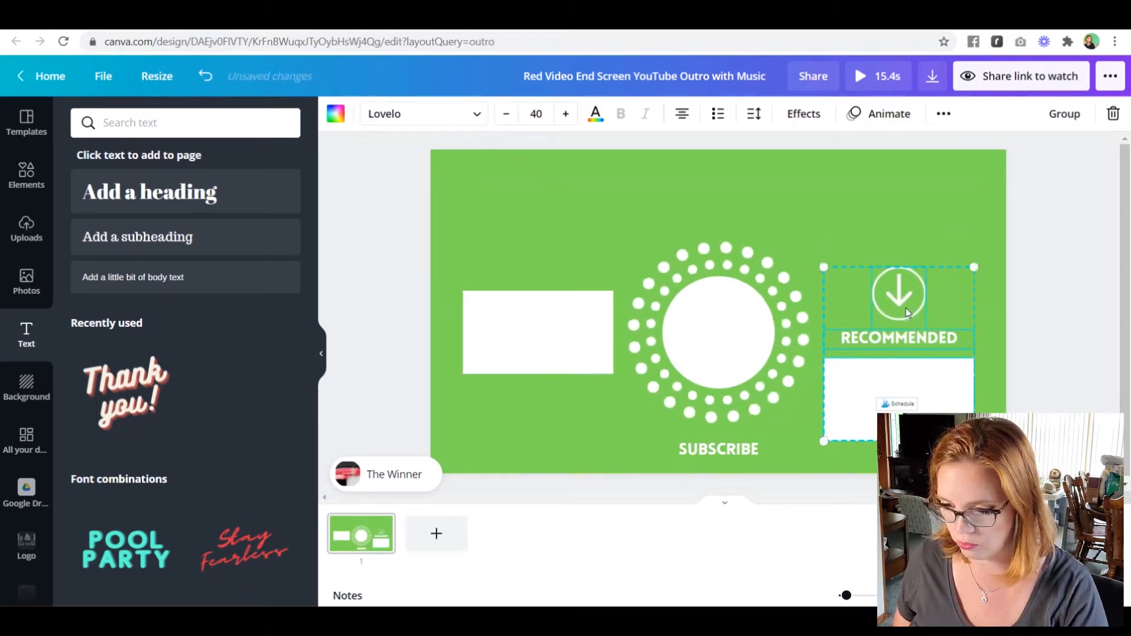
{"action": "left_click", "coordinate": [1087, 262]}
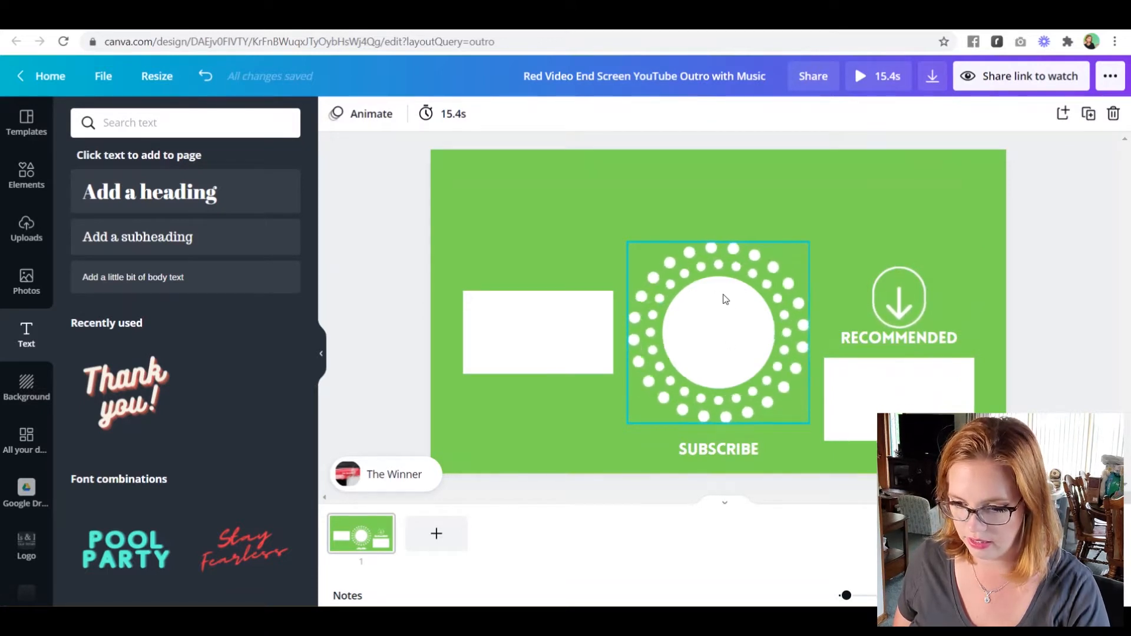
Shift the dotted circle up and right, then put the RECOMMENDED arrow and label left of their placeholder with SUBSCRIBE above them.
{"action": "left_click", "coordinate": [724, 300]}
{"action": "left_click_drag", "start_coordinate": [742, 353], "coordinate": [783, 261]}
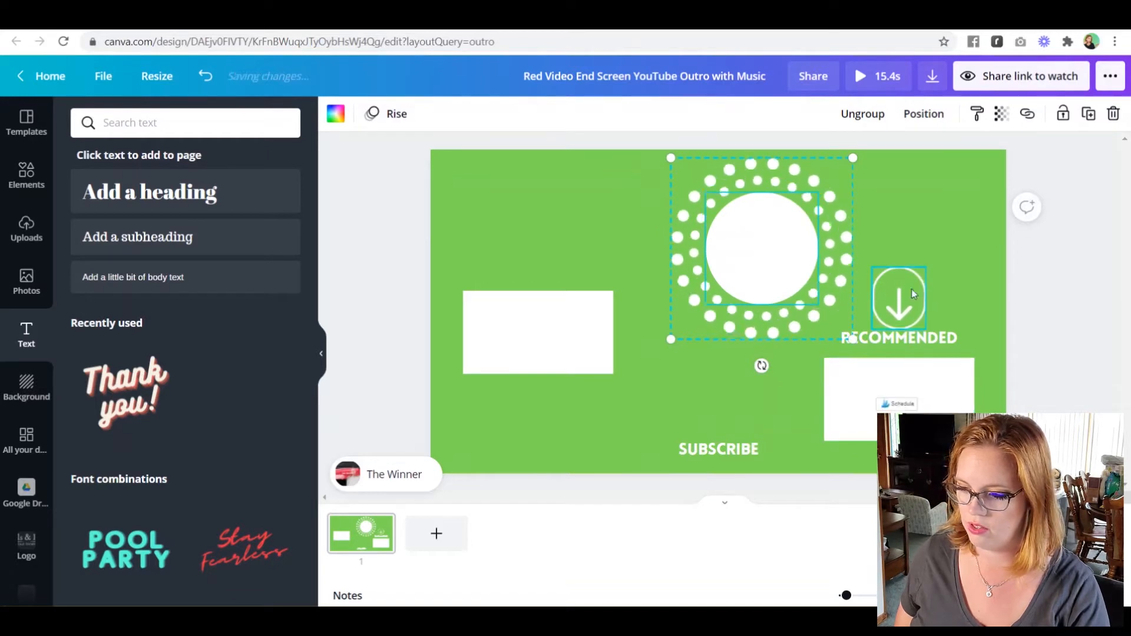
{"action": "left_click", "coordinate": [973, 297]}
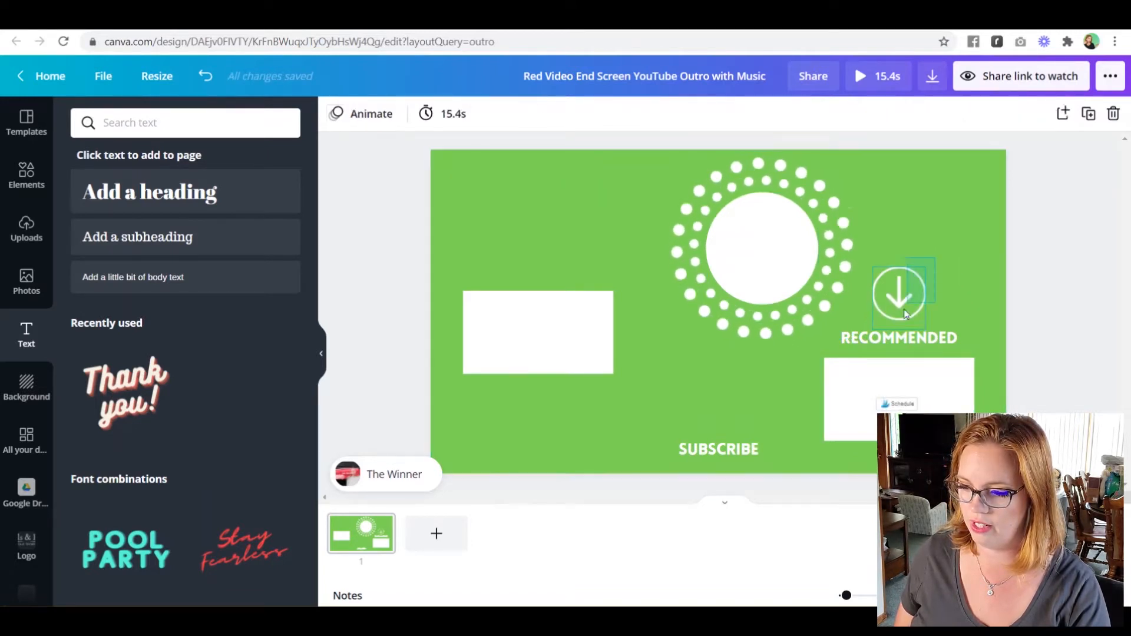
{"action": "left_click_drag", "start_coordinate": [899, 340], "coordinate": [748, 399]}
{"action": "left_click_drag", "start_coordinate": [720, 446], "coordinate": [636, 344]}
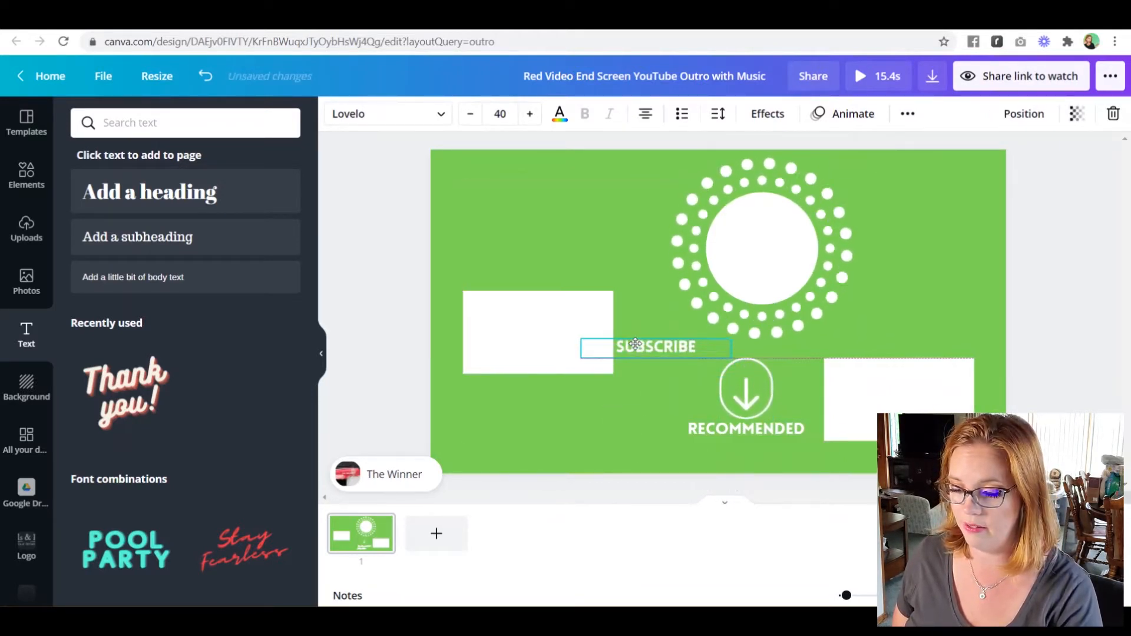
Rotate the arrow above RECOMMENDED a quarter turn so it points right towards the video placeholder.
{"action": "left_click", "coordinate": [748, 390]}
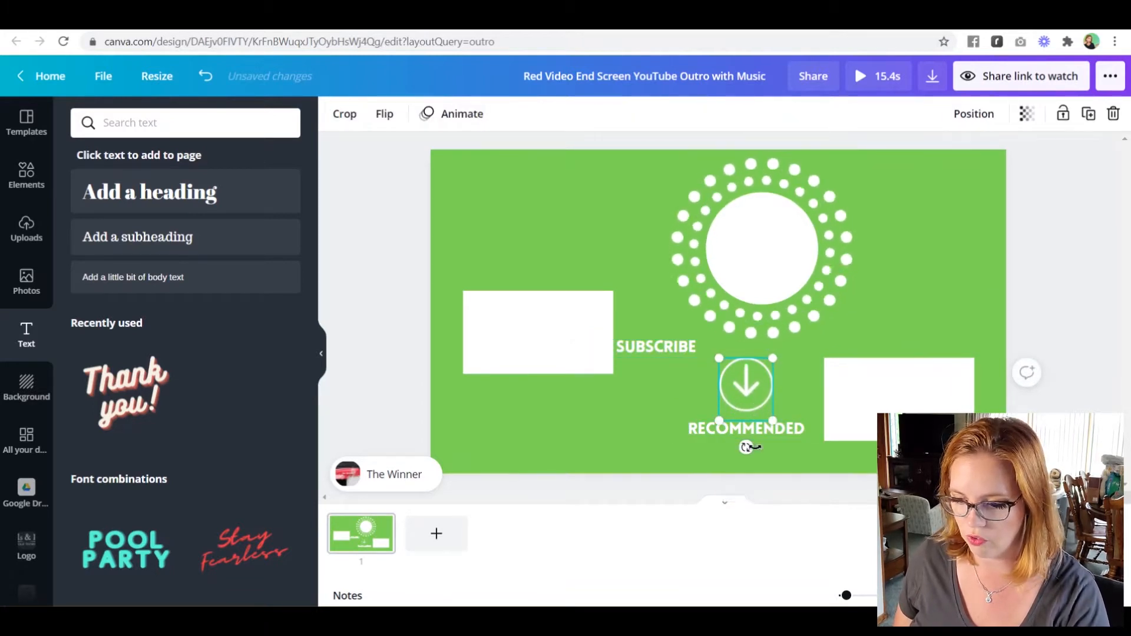
{"action": "left_click_drag", "start_coordinate": [748, 447], "coordinate": [812, 388]}
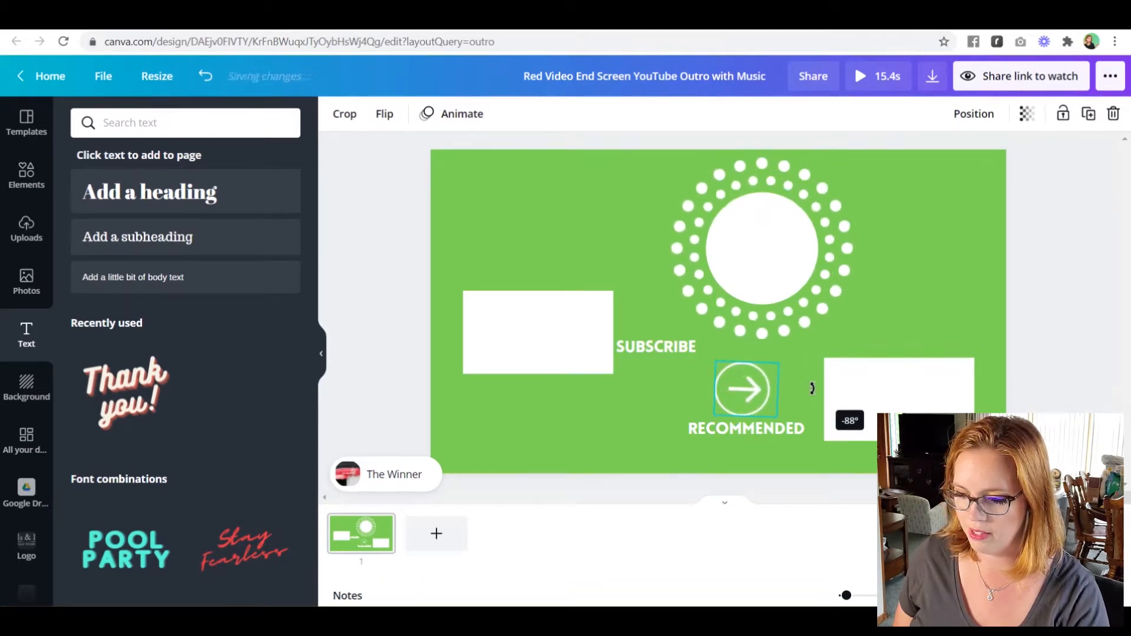
{"action": "left_click_drag", "start_coordinate": [812, 384], "coordinate": [812, 390]}
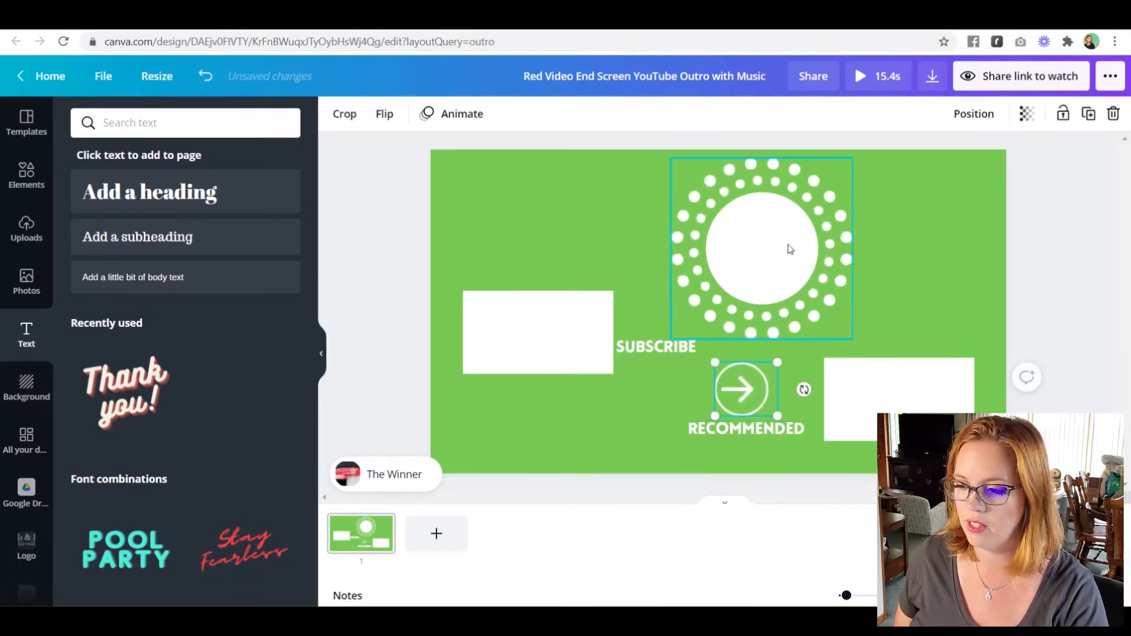
Move the dotted circle above the right video placeholder and set the SUBSCRIBE label to the circle's left.
{"action": "left_click", "coordinate": [756, 247]}
{"action": "left_click_drag", "start_coordinate": [692, 232], "coordinate": [849, 258]}
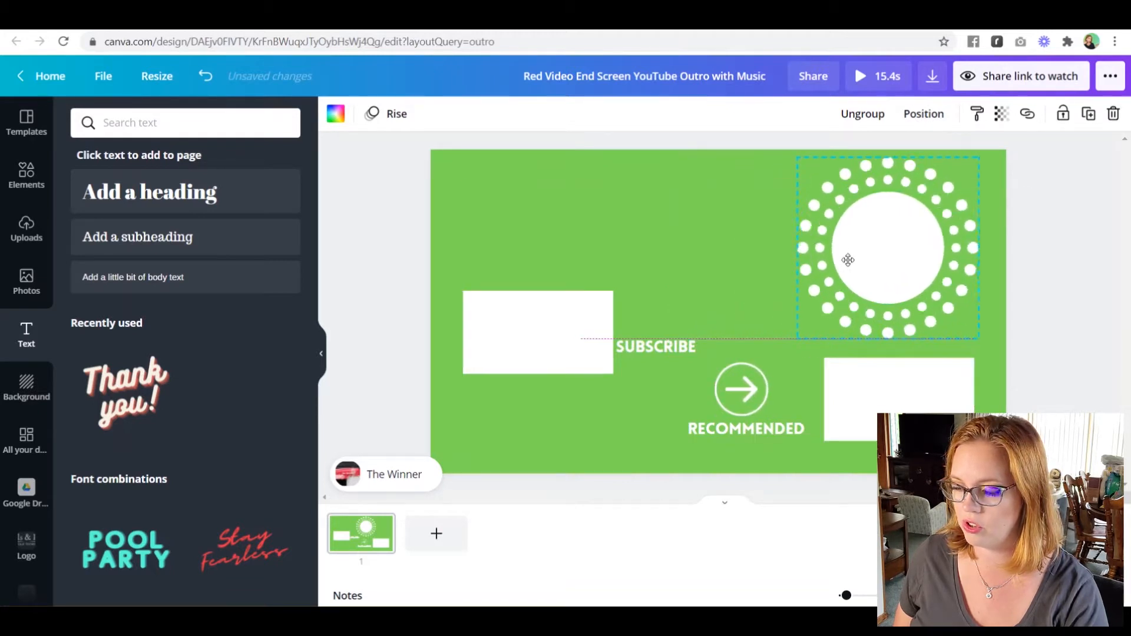
{"action": "left_click", "coordinate": [653, 347]}
{"action": "left_click_drag", "start_coordinate": [653, 348], "coordinate": [728, 286]}
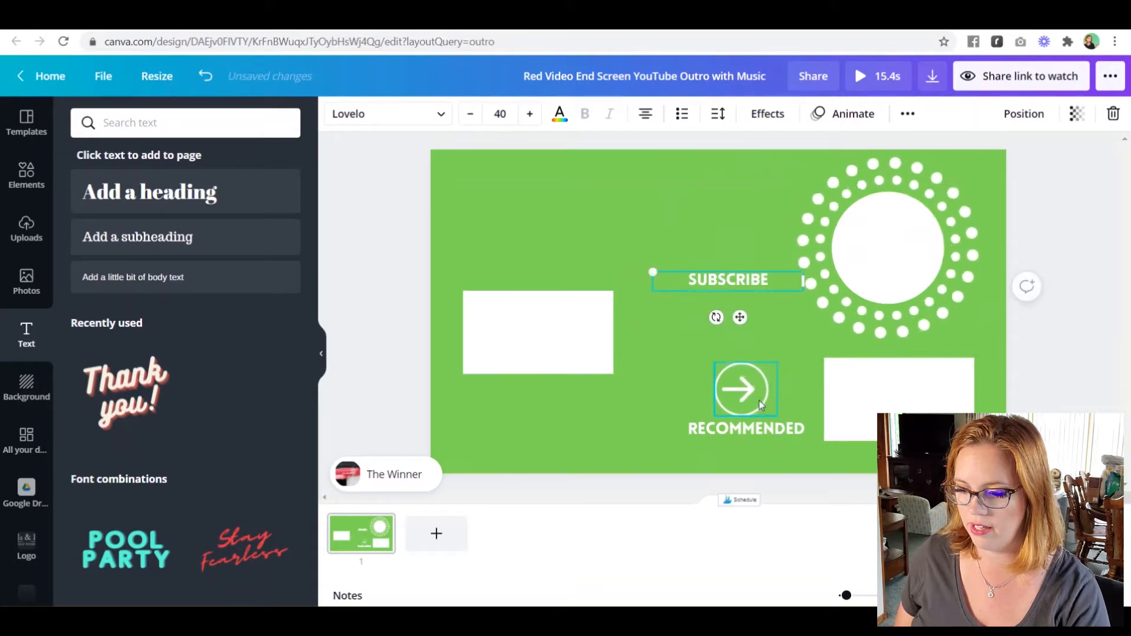
Duplicate the right-pointing arrow, place the copy beside the dotted circle and fit the SUBSCRIBE label directly beneath it.
{"action": "left_click", "coordinate": [751, 402]}
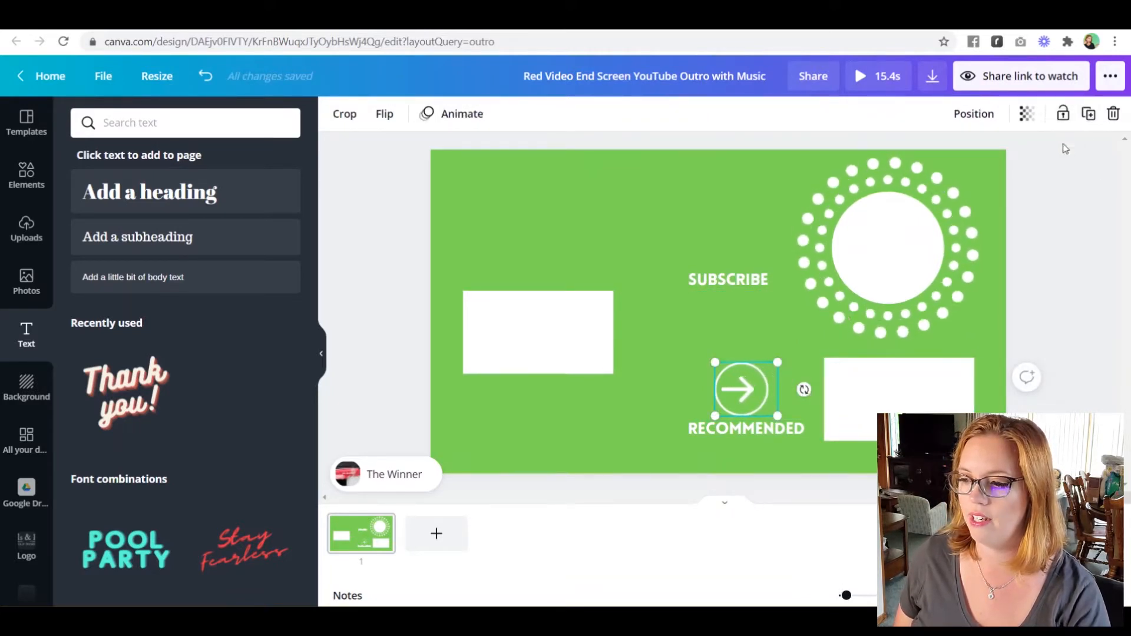
{"action": "left_click", "coordinate": [1089, 114]}
{"action": "left_click_drag", "start_coordinate": [755, 404], "coordinate": [731, 230]}
{"action": "left_click_drag", "start_coordinate": [731, 277], "coordinate": [731, 264]}
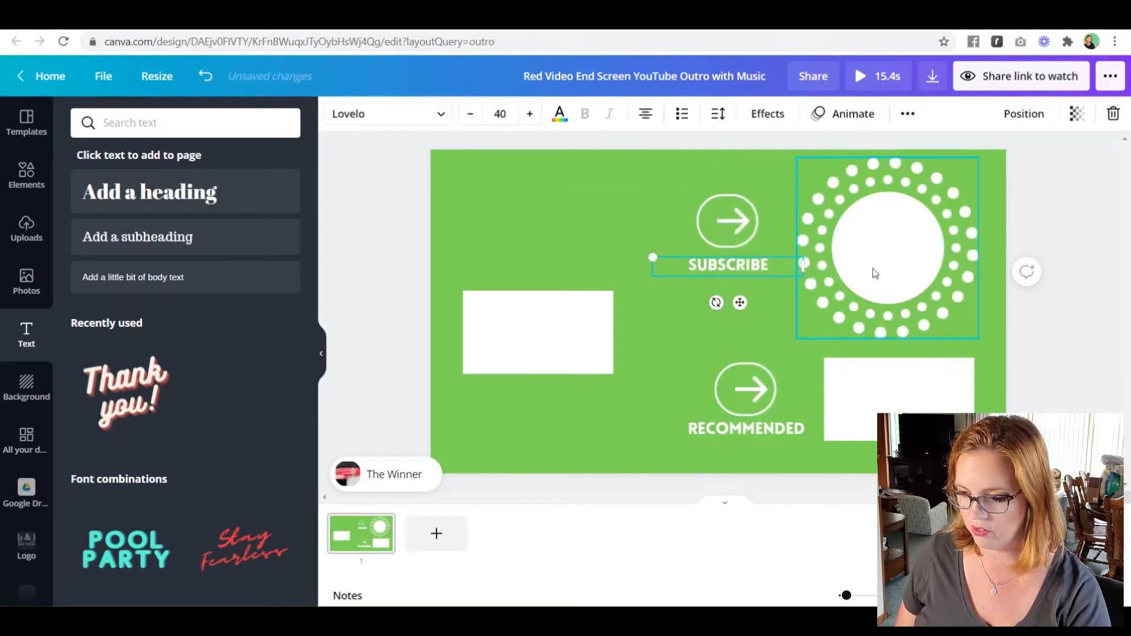
Align the dotted circle with the placeholder below it and line up the SUBSCRIBE label and arrow with the RECOMMENDED pair.
{"action": "left_click_drag", "start_coordinate": [927, 259], "coordinate": [936, 259]}
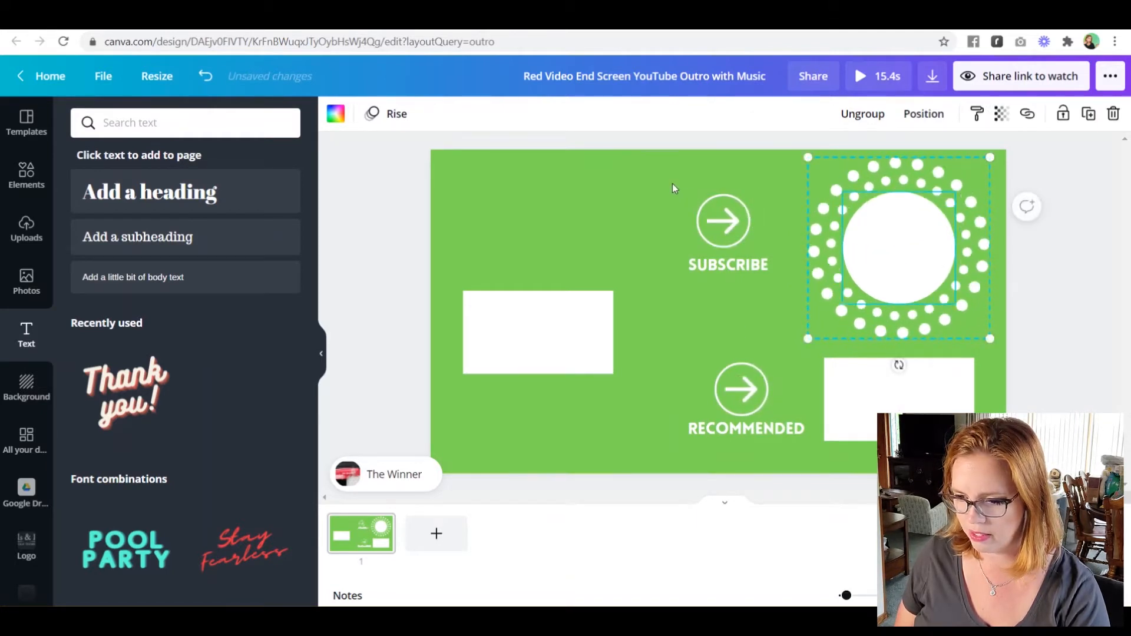
{"action": "left_click_drag", "start_coordinate": [741, 249], "coordinate": [762, 256]}
{"action": "left_click", "coordinate": [1073, 276]}
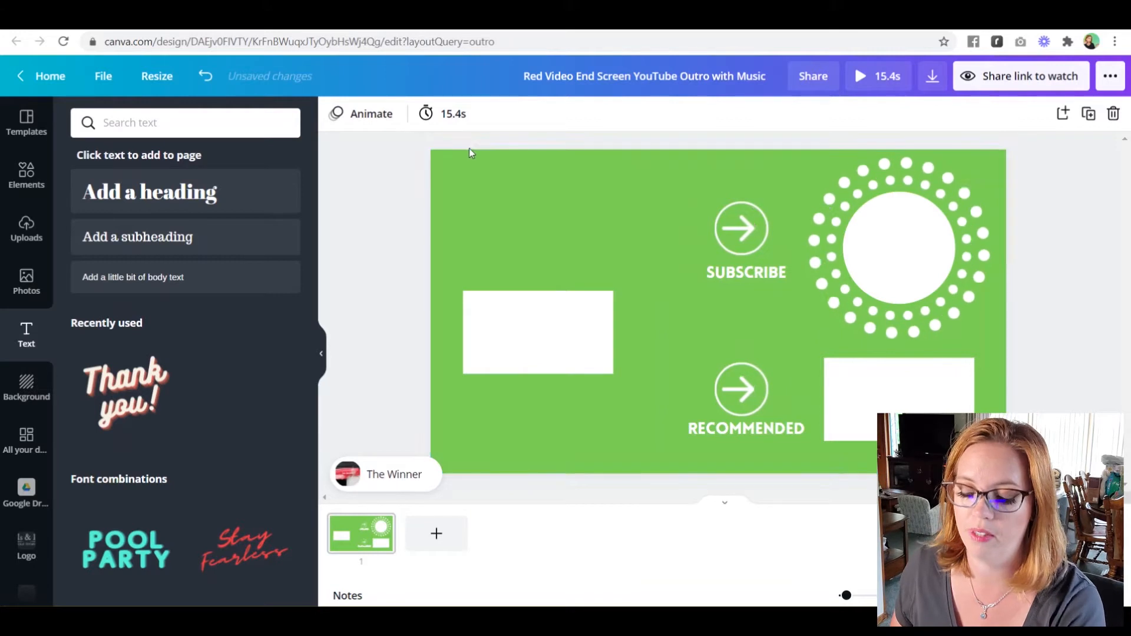
Enlarge the left video placeholder to fill most of the design's left half, leaving a narrow gap at the edge.
{"action": "left_click", "coordinate": [548, 328]}
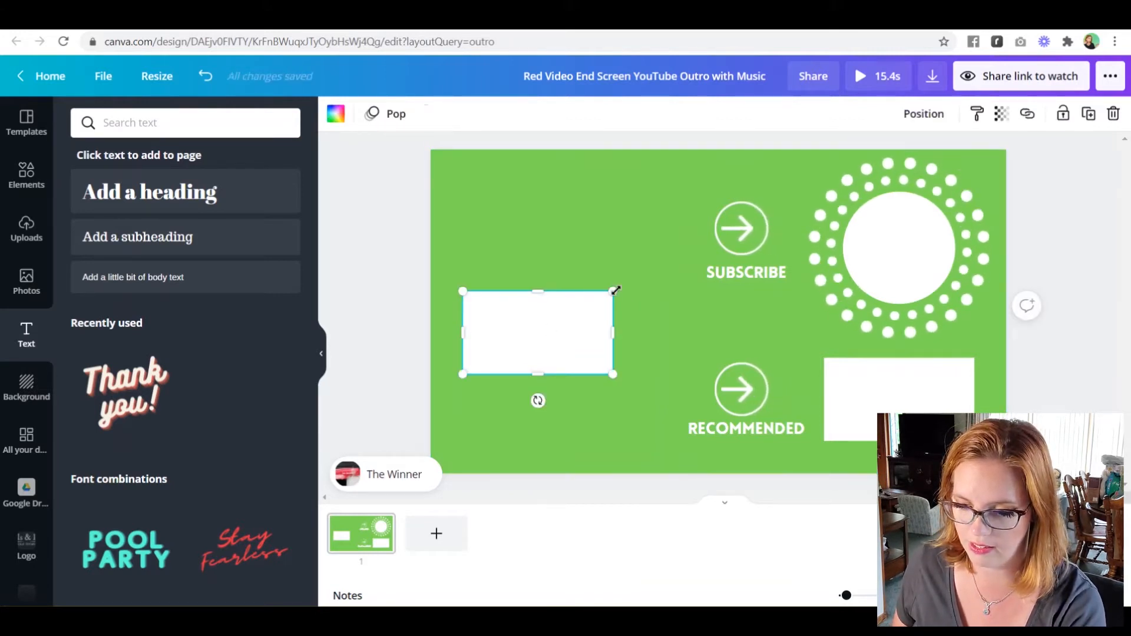
{"action": "left_click_drag", "start_coordinate": [614, 290], "coordinate": [699, 243]}
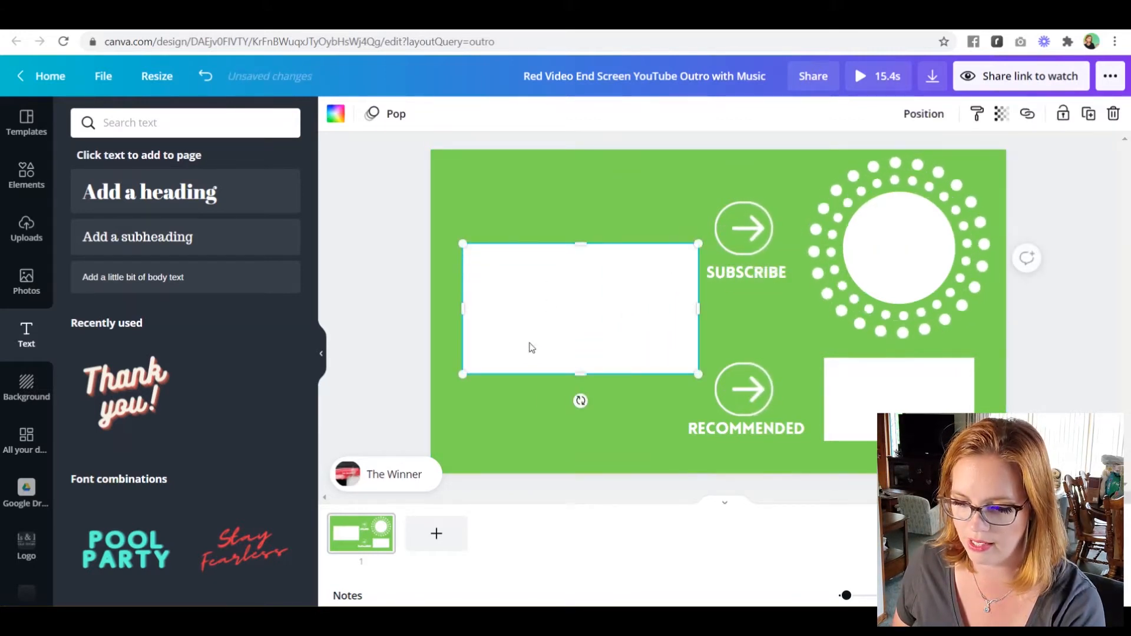
{"action": "left_click_drag", "start_coordinate": [462, 374], "coordinate": [441, 388]}
{"action": "mouse_move", "coordinate": [560, 321]}
{"action": "left_mouse_down"}
{"action": "mouse_move", "coordinate": [551, 271]}
{"action": "mouse_move", "coordinate": [548, 322]}
{"action": "left_mouse_up"}
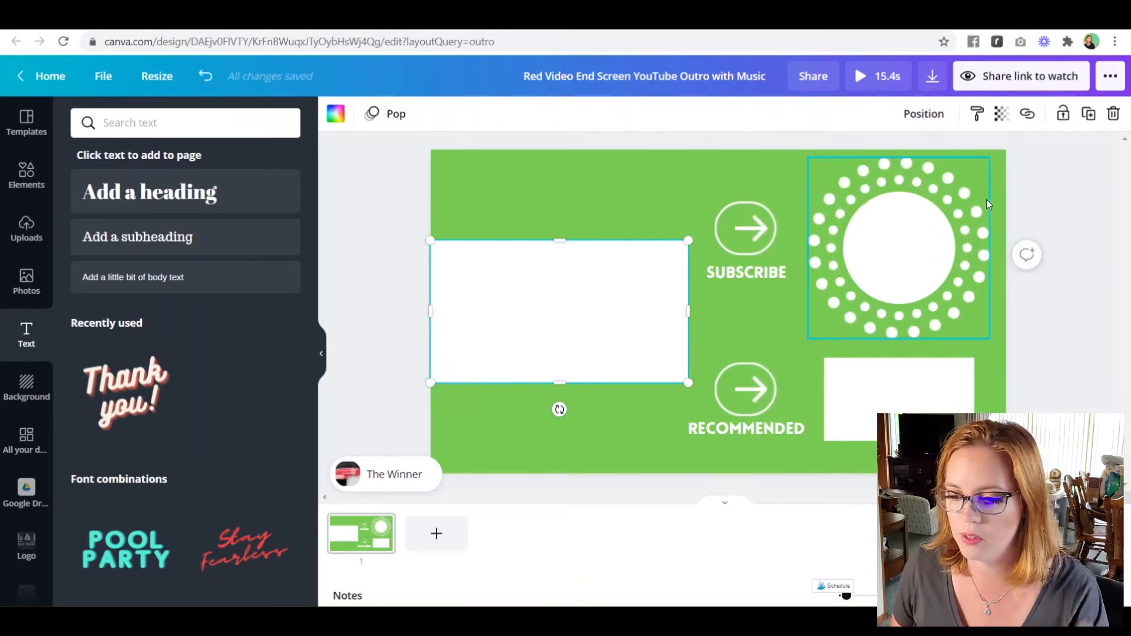
{"action": "left_click_drag", "start_coordinate": [587, 318], "coordinate": [590, 314]}
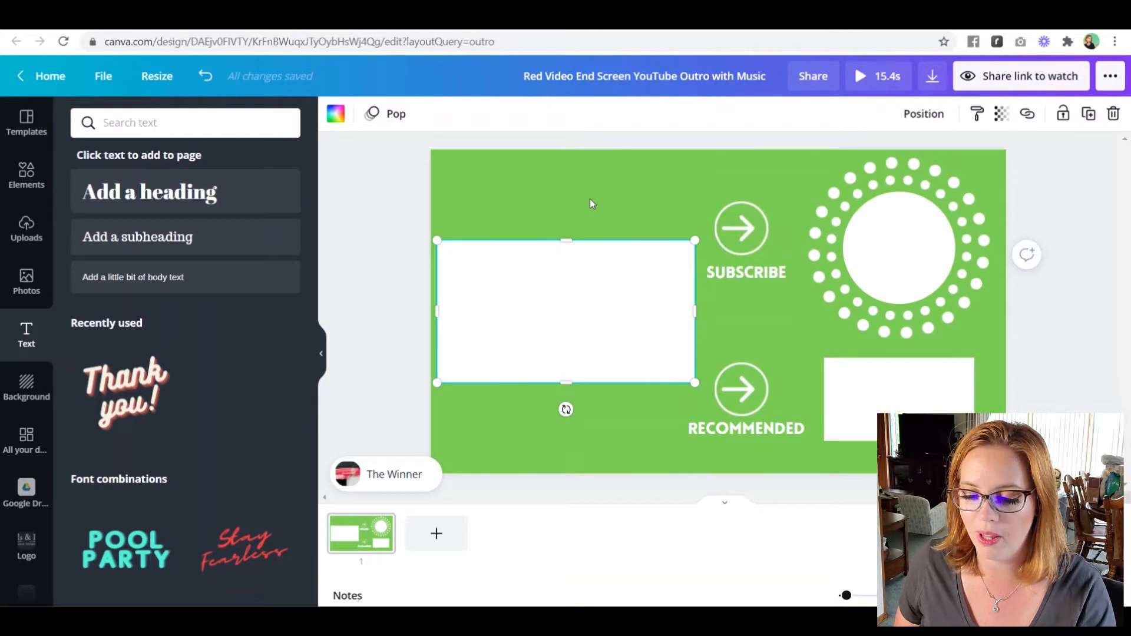
{"action": "left_click", "coordinate": [400, 286]}
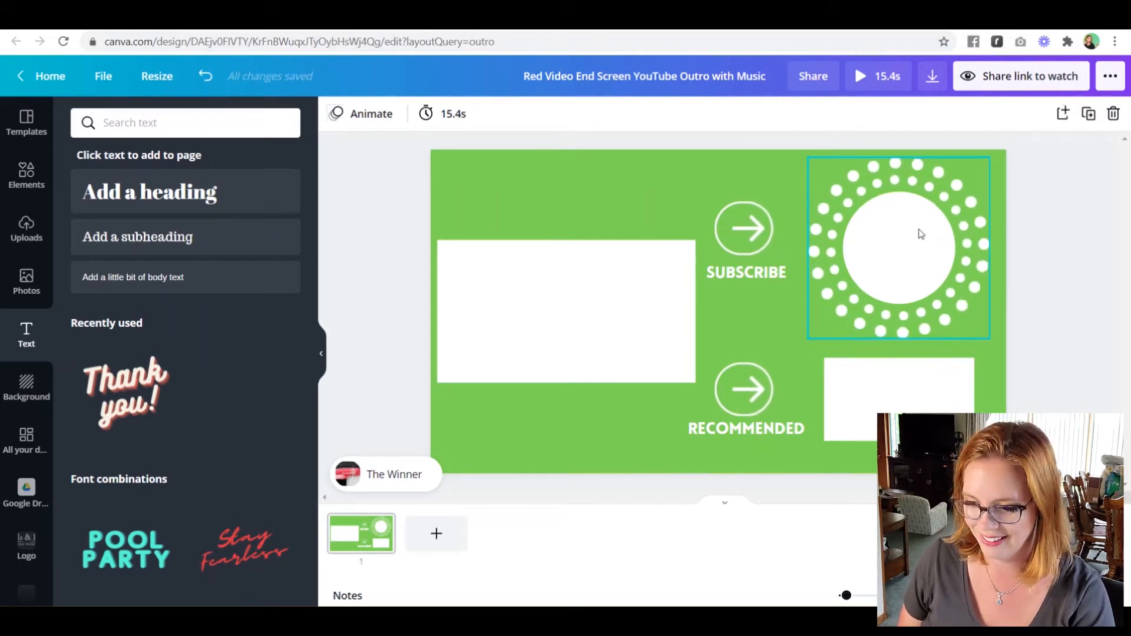
Place the SUBSCRIBE label above its arrow and shift the arrow down to the dotted circle's middle height.
{"action": "left_click_drag", "start_coordinate": [751, 273], "coordinate": [750, 191]}
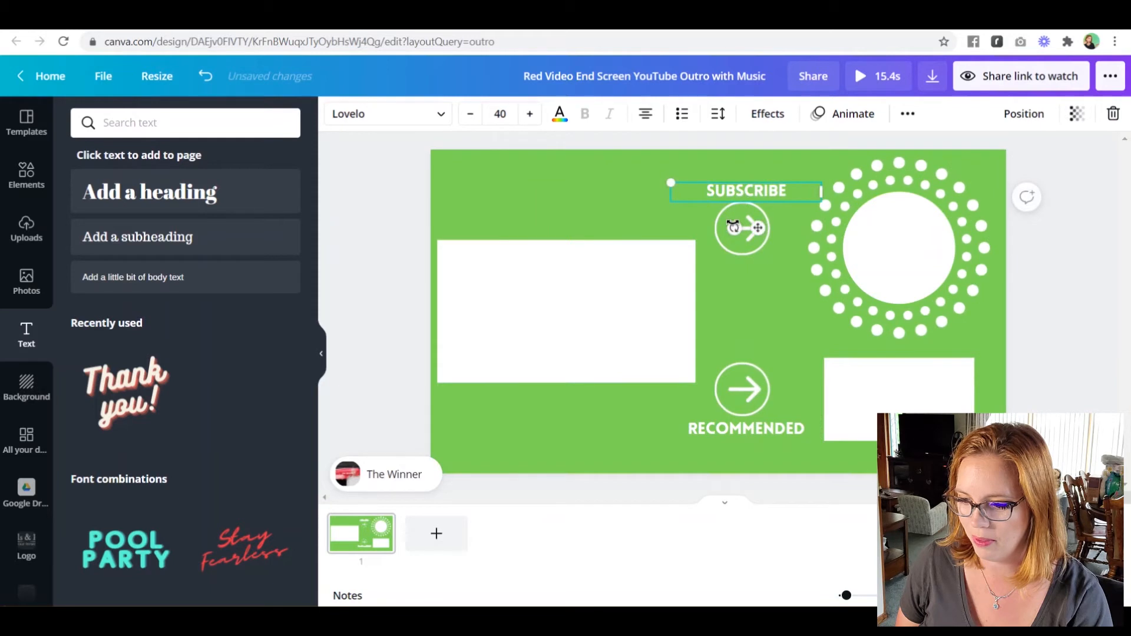
{"action": "left_click_drag", "start_coordinate": [739, 248], "coordinate": [741, 271]}
{"action": "left_click", "coordinate": [747, 192]}
{"action": "left_click_drag", "start_coordinate": [748, 193], "coordinate": [746, 205]}
{"action": "left_click", "coordinate": [1085, 348]}
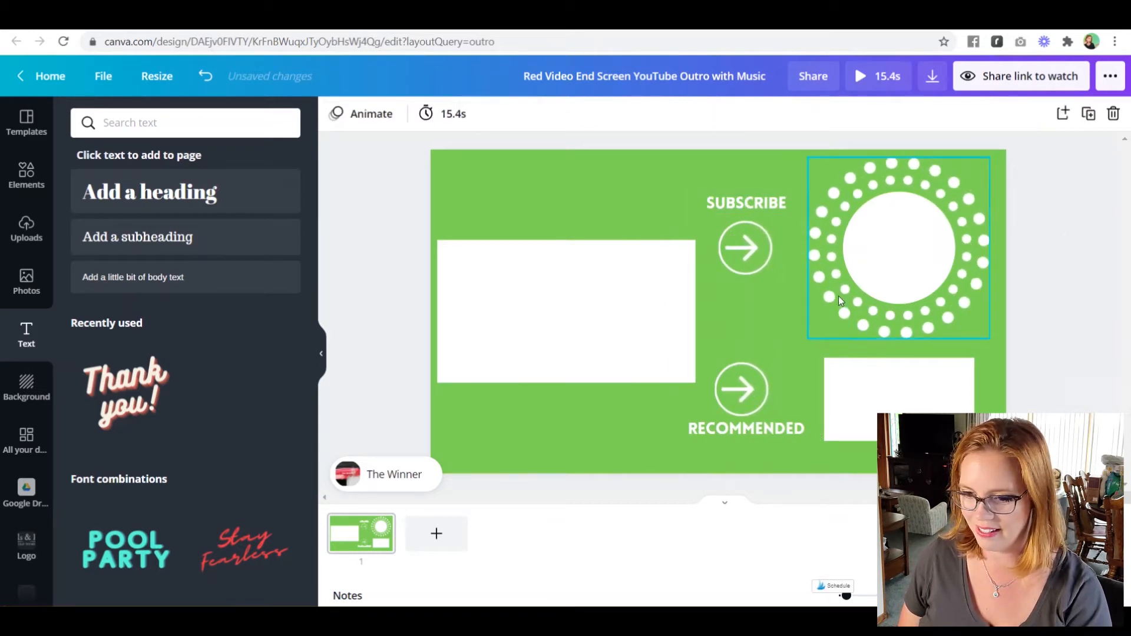
Upload The Handmade How logo image from the device to the media library.
{"action": "left_click", "coordinate": [27, 229]}
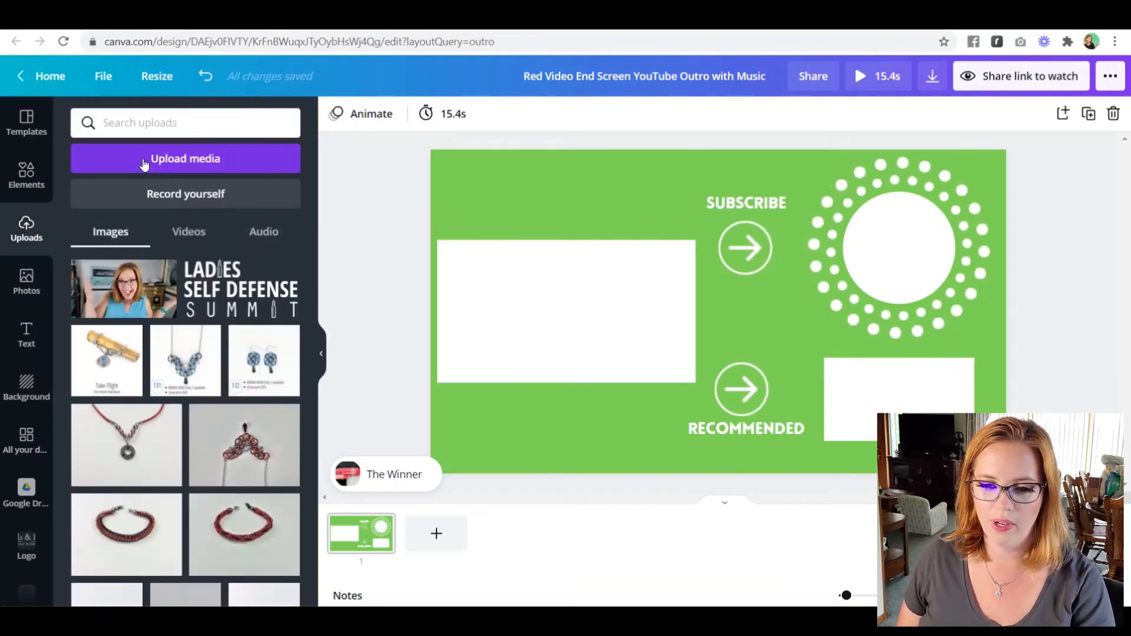
{"action": "left_click", "coordinate": [145, 162]}
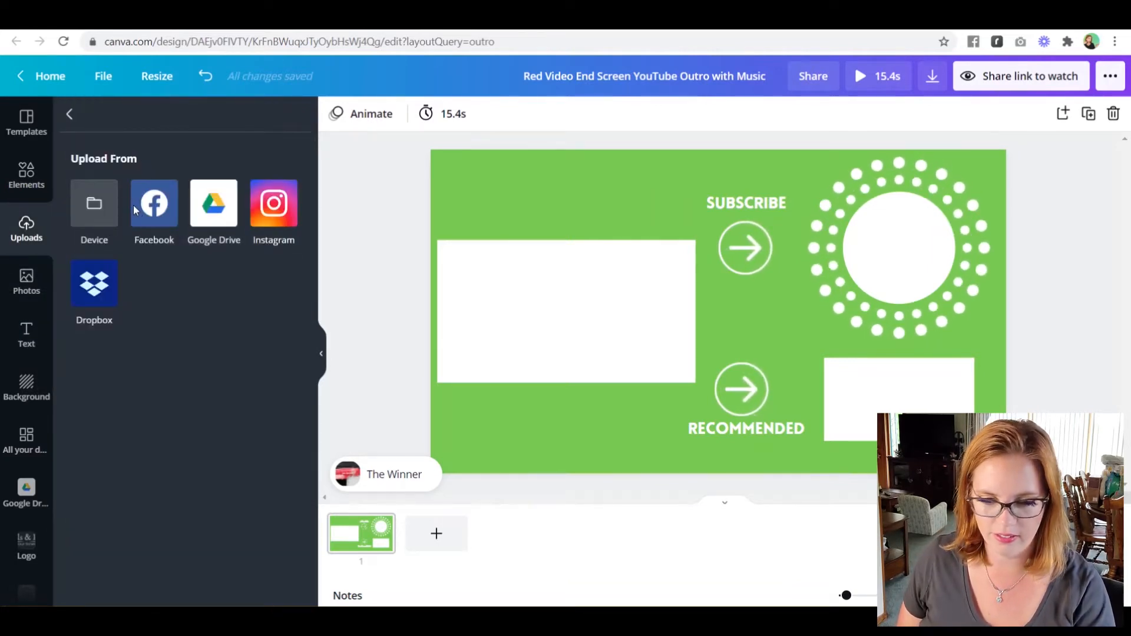
{"action": "left_click", "coordinate": [106, 205]}
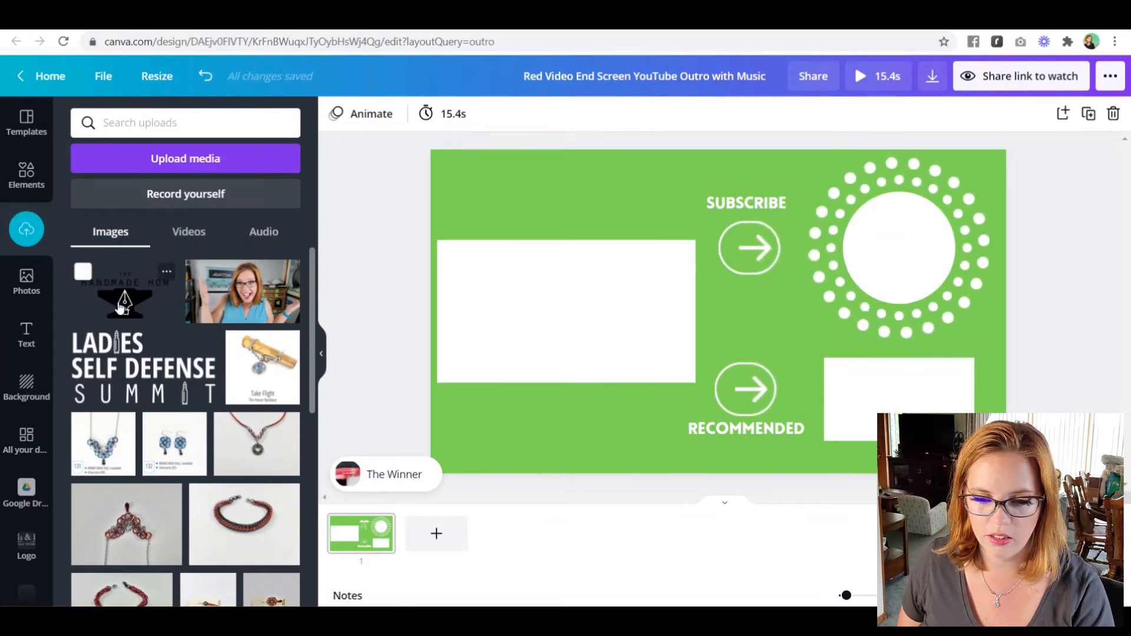
Try The Handmade How logo above the left video placeholder, shrunk to about 483 by 290, and delete it from the design.
{"action": "left_click_drag", "start_coordinate": [122, 307], "coordinate": [529, 203]}
{"action": "left_click_drag", "start_coordinate": [758, 154], "coordinate": [636, 241]}
{"action": "left_click_drag", "start_coordinate": [580, 279], "coordinate": [564, 196]}
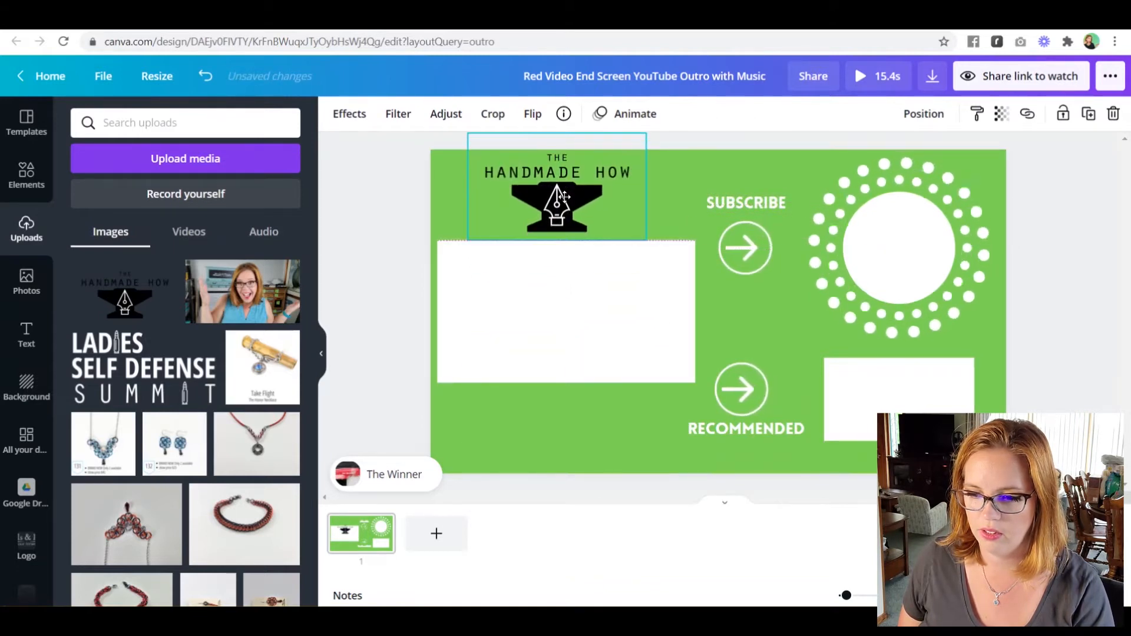
{"action": "left_click_drag", "start_coordinate": [641, 137], "coordinate": [613, 155]}
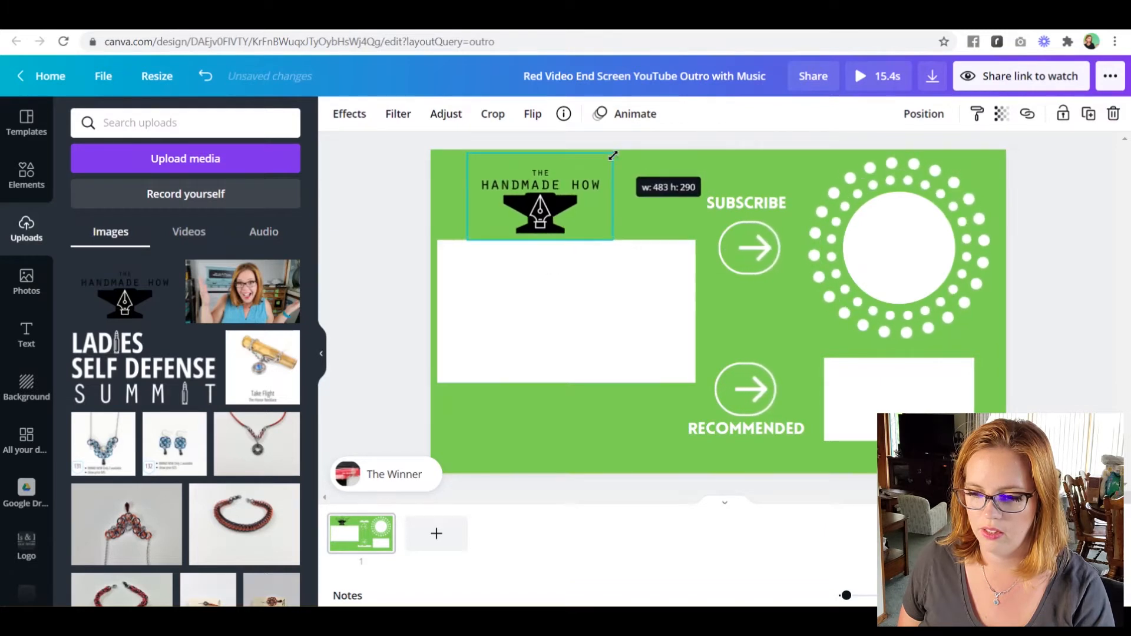
{"action": "left_click_drag", "start_coordinate": [548, 200], "coordinate": [569, 195]}
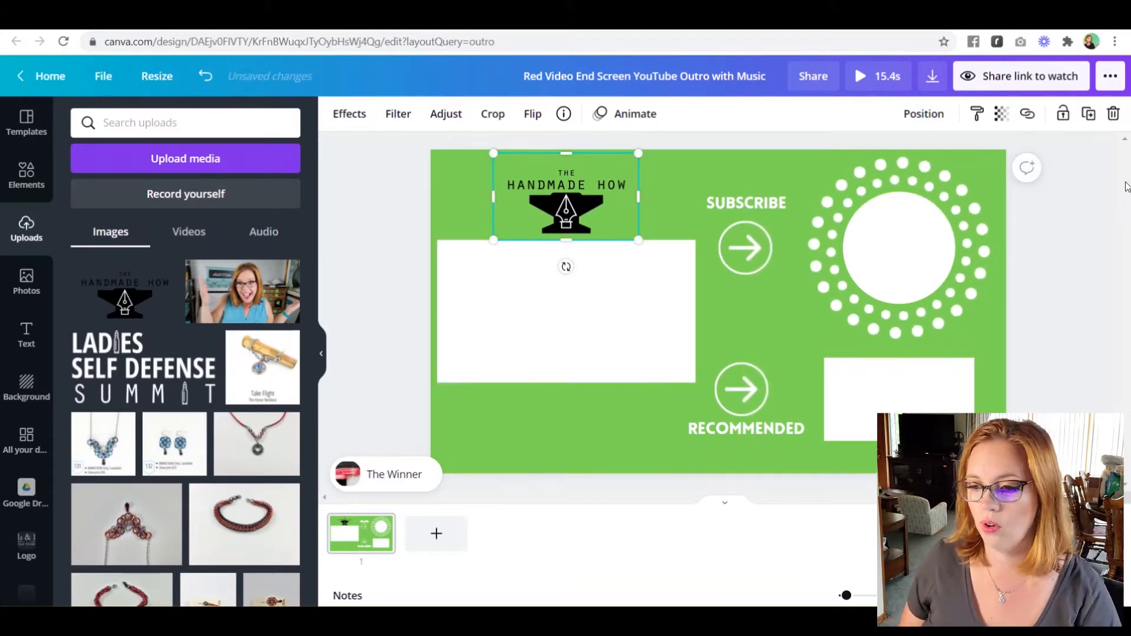
{"action": "mouse_move", "coordinate": [577, 186]}
{"action": "left_mouse_down"}
{"action": "mouse_move", "coordinate": [588, 348]}
{"action": "mouse_move", "coordinate": [563, 431]}
{"action": "mouse_move", "coordinate": [573, 416]}
{"action": "mouse_move", "coordinate": [561, 358]}
{"action": "mouse_move", "coordinate": [570, 189]}
{"action": "left_mouse_up"}
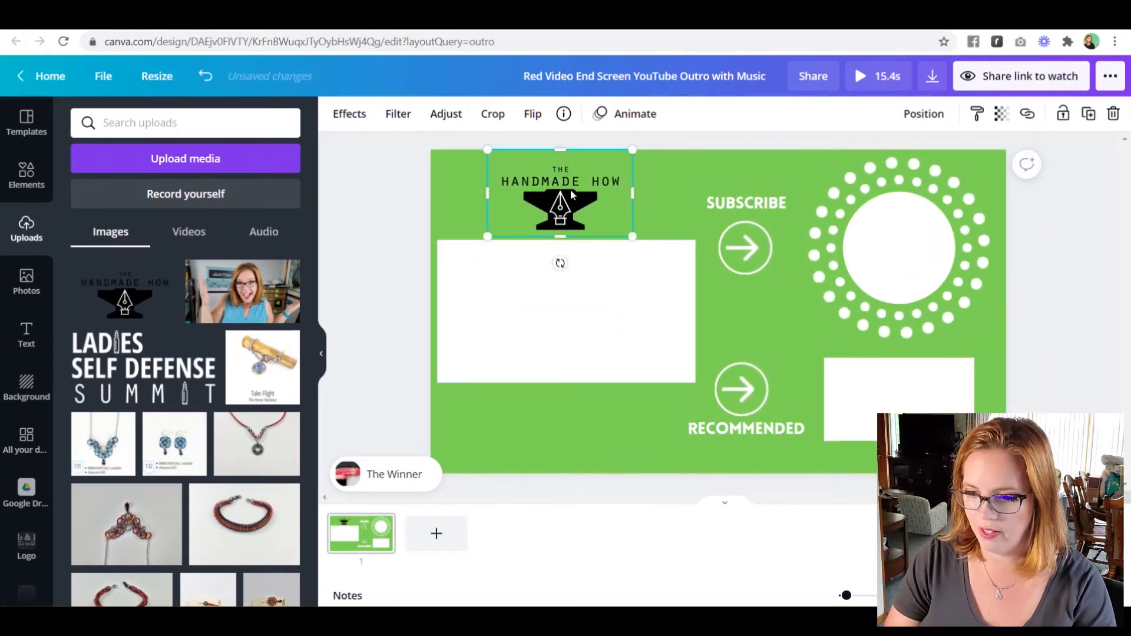
{"action": "key", "text": "Delete"}
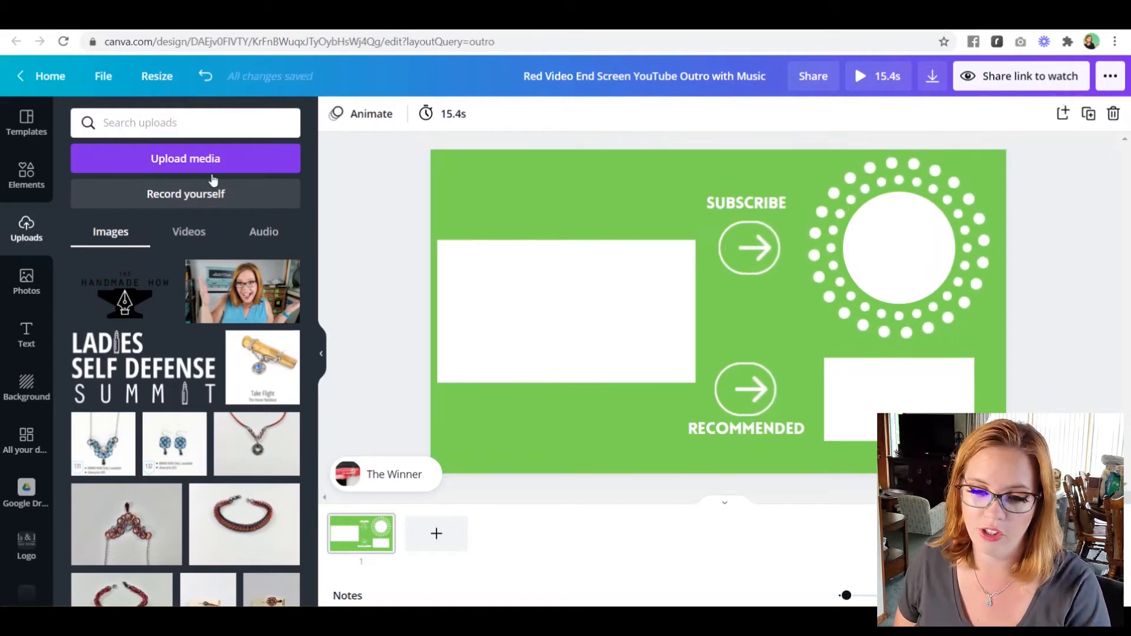
{"action": "left_click", "coordinate": [26, 335]}
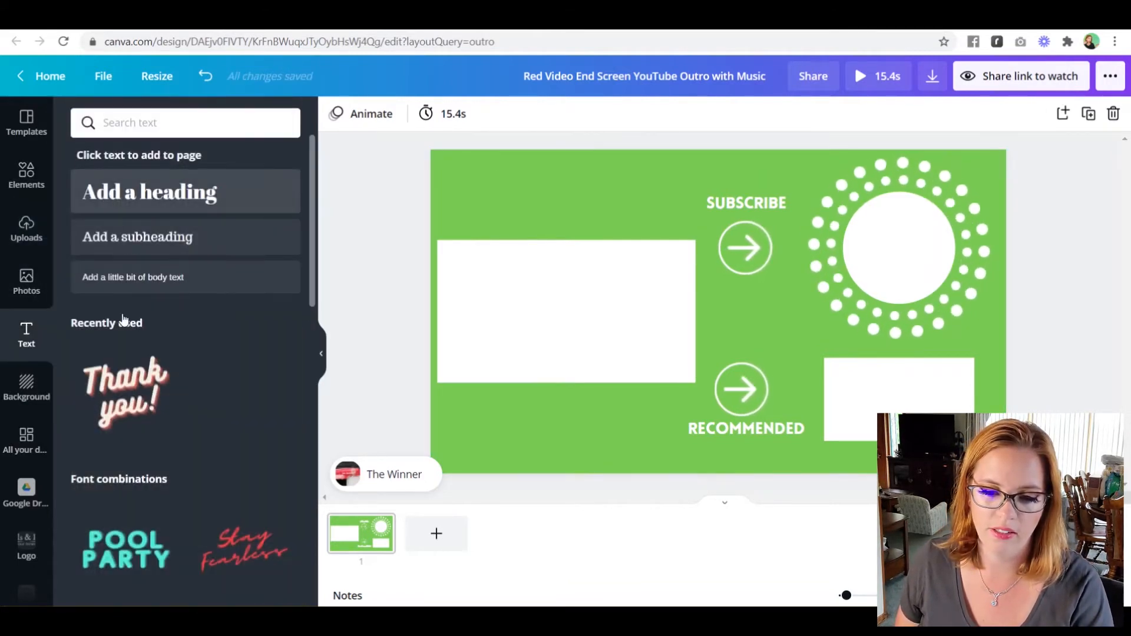
{"action": "left_click", "coordinate": [117, 191]}
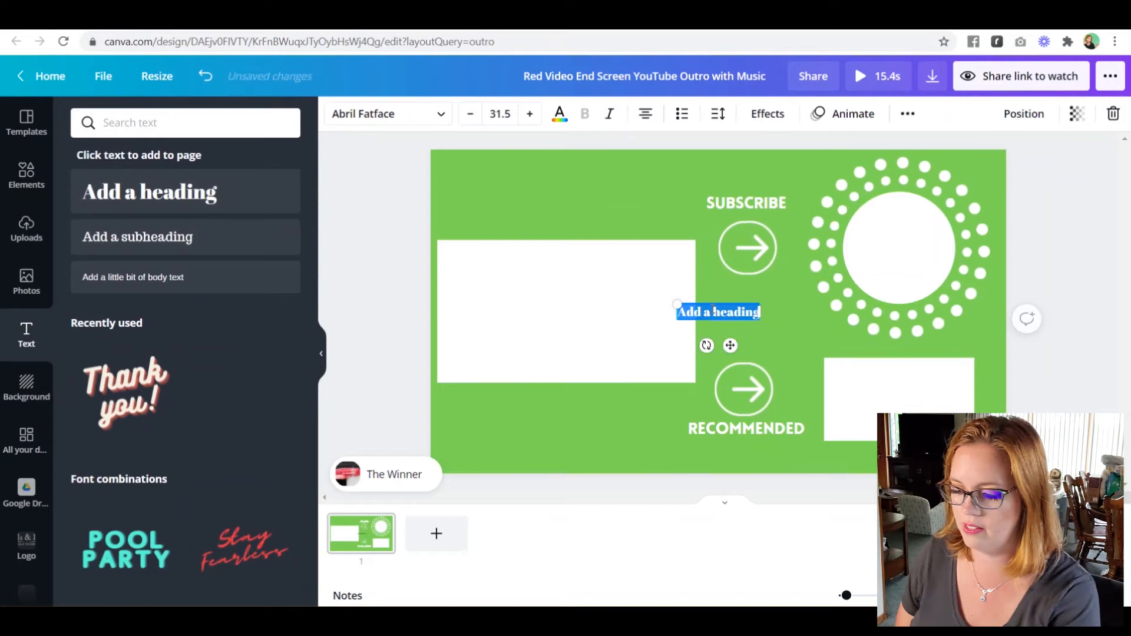
{"action": "key", "text": "BackSpace"}
Duplicate the SUBSCRIBE label above the left video placeholder and change its text to "NEW VIDEOS" and "5 DAYS A WEEK" on two lines.
{"action": "left_click", "coordinate": [737, 203]}
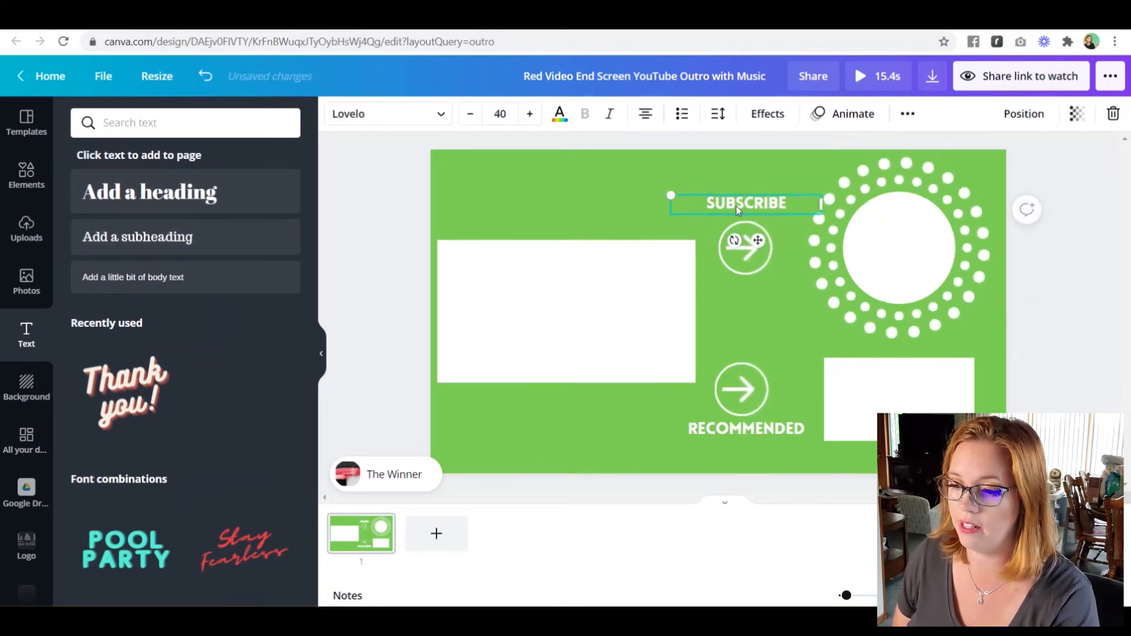
{"action": "left_click", "coordinate": [906, 114]}
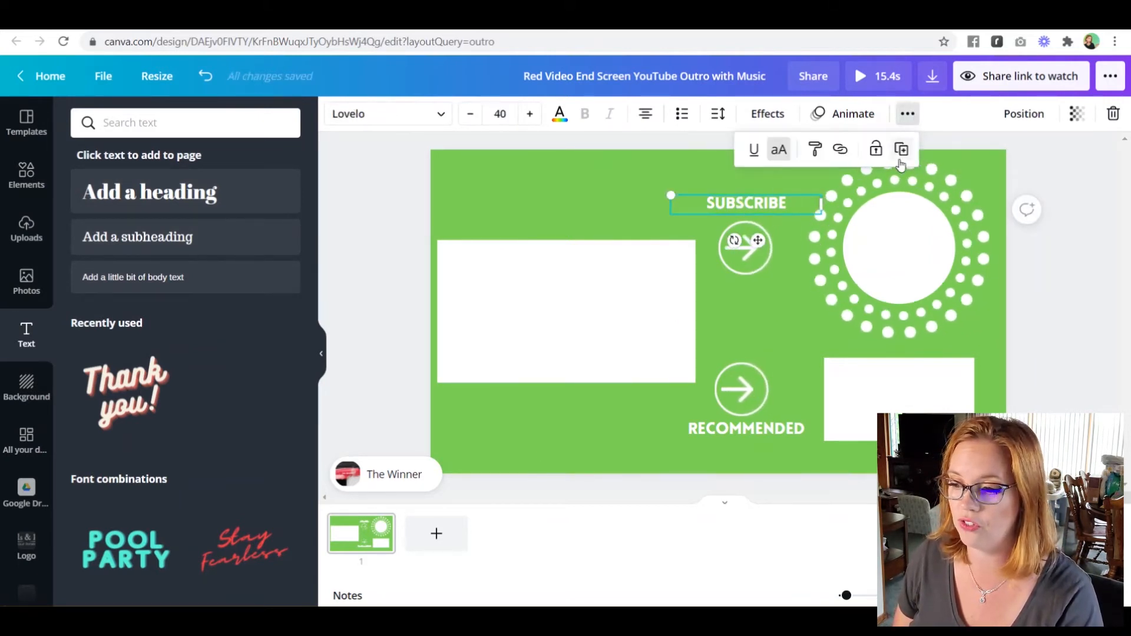
{"action": "left_click_drag", "start_coordinate": [738, 206], "coordinate": [512, 198]}
{"action": "double_click", "coordinate": [512, 197]}
{"action": "type", "text": "NEW VIDEOS"}
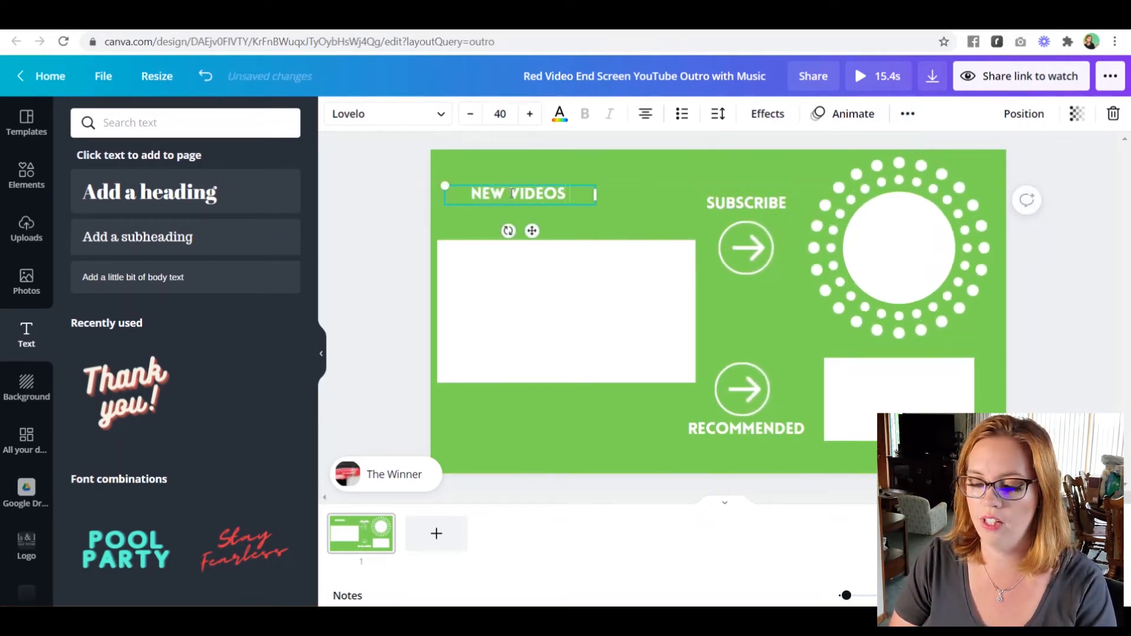
{"action": "key", "text": "Return"}
{"action": "type", "text": "5"}
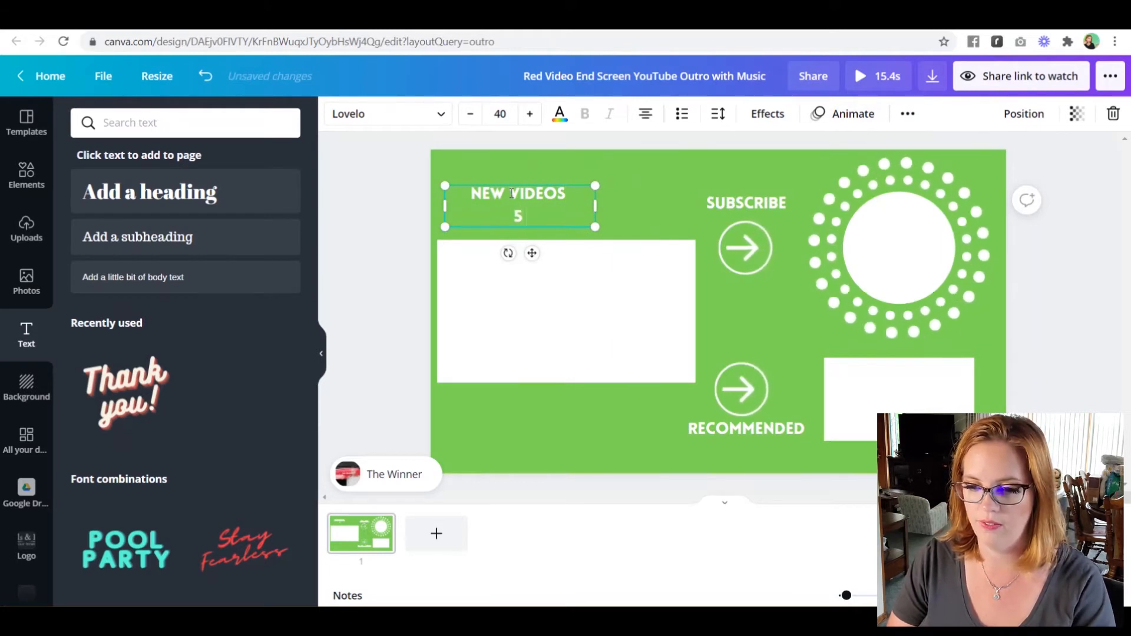
{"action": "type", "text": " D"}
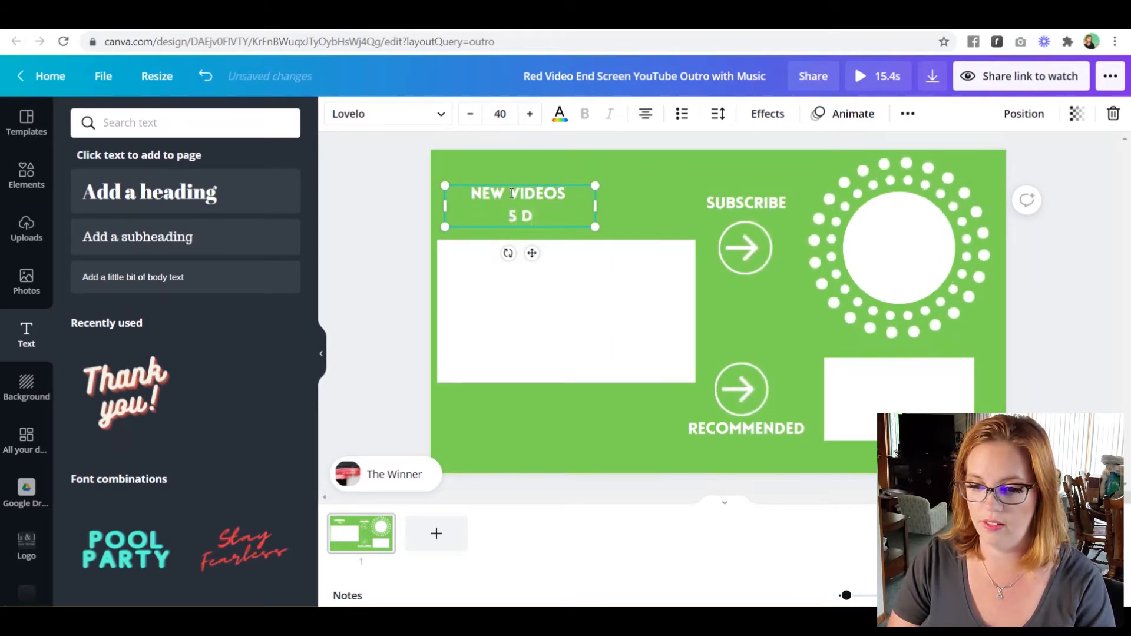
{"action": "type", "text": "AYS A WEEK"}
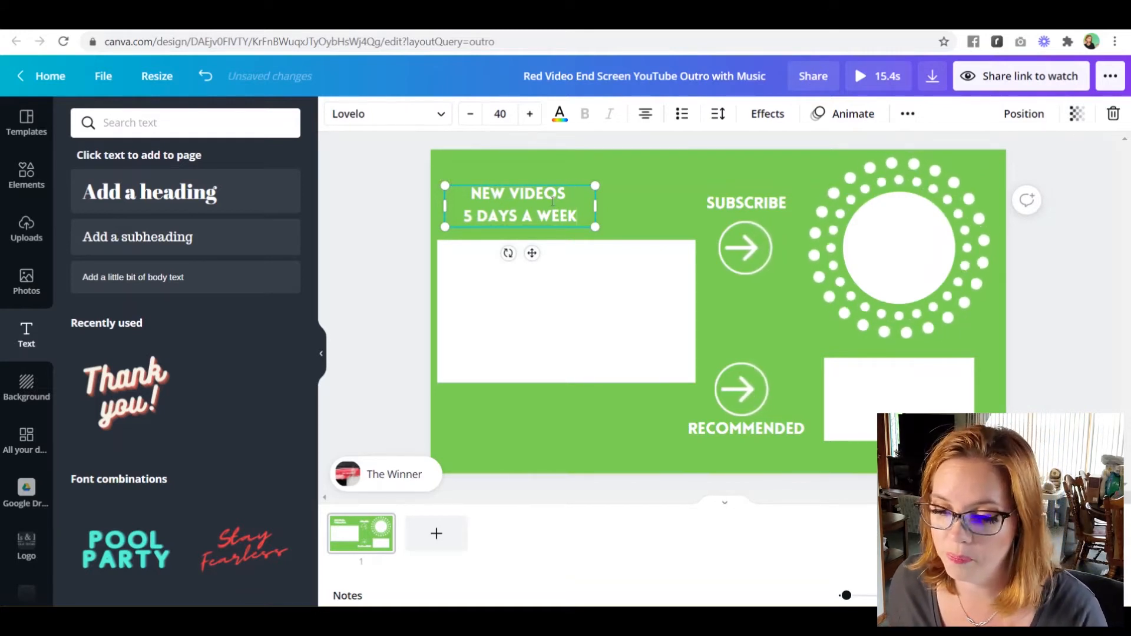
Enlarge the NEW VIDEOS 5 DAYS A WEEK text to about size 64.8 and move it up clear of the placeholder.
{"action": "left_click", "coordinate": [414, 204]}
{"action": "left_click", "coordinate": [508, 208]}
{"action": "left_click_drag", "start_coordinate": [595, 227], "coordinate": [689, 254]}
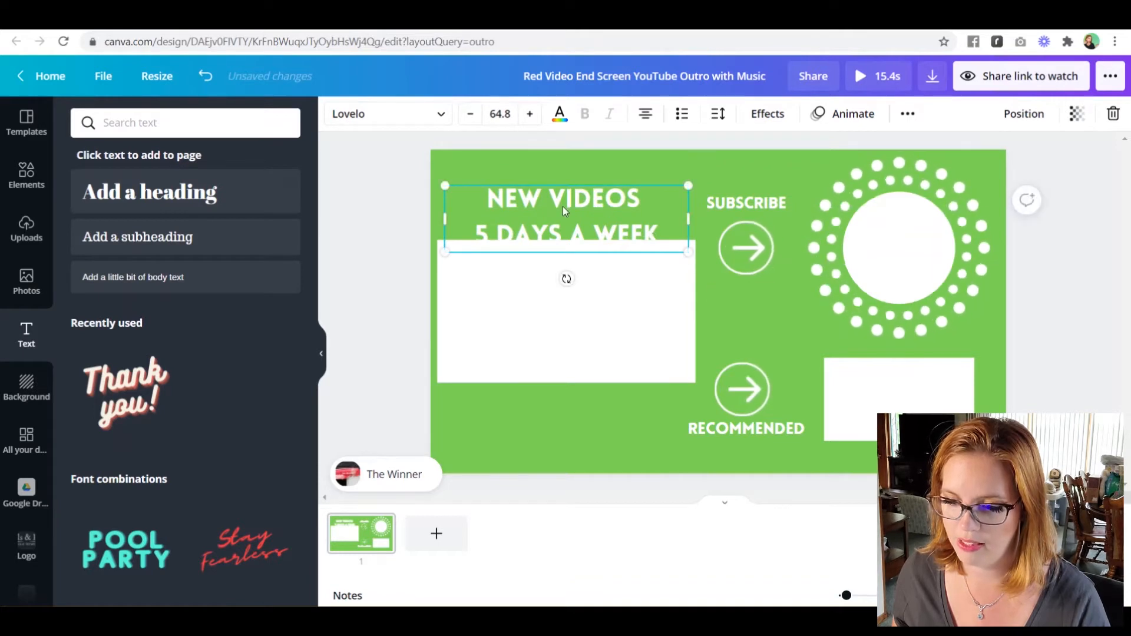
{"action": "left_click_drag", "start_coordinate": [563, 211], "coordinate": [564, 191]}
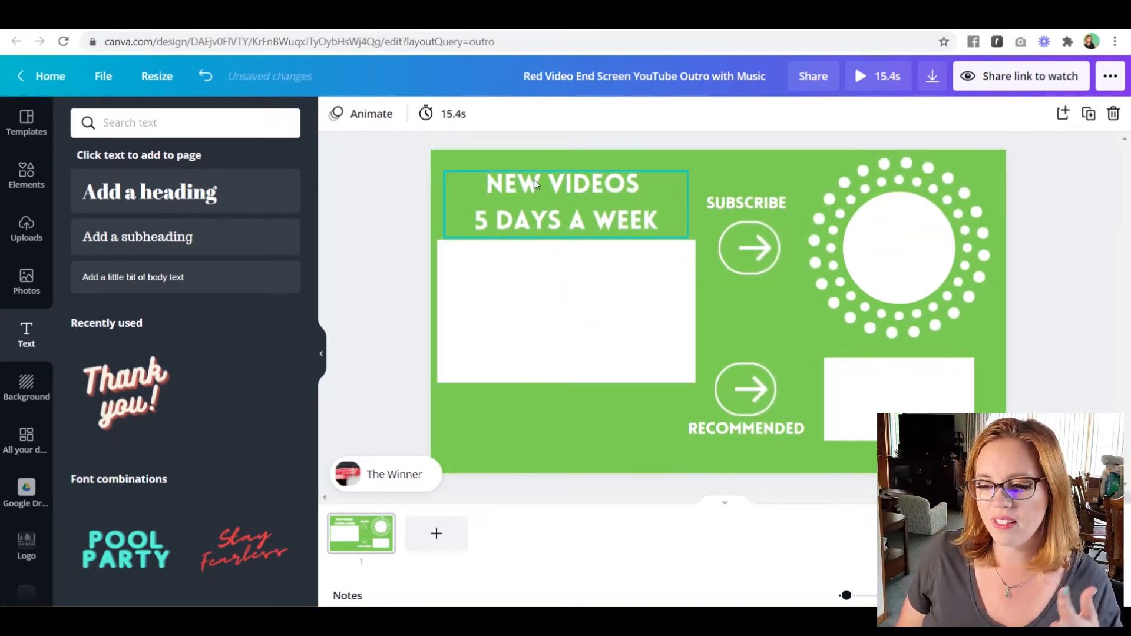
Set the line spacing of the NEW VIDEOS 5 DAYS A WEEK text to 1.1.
{"action": "left_click", "coordinate": [598, 221]}
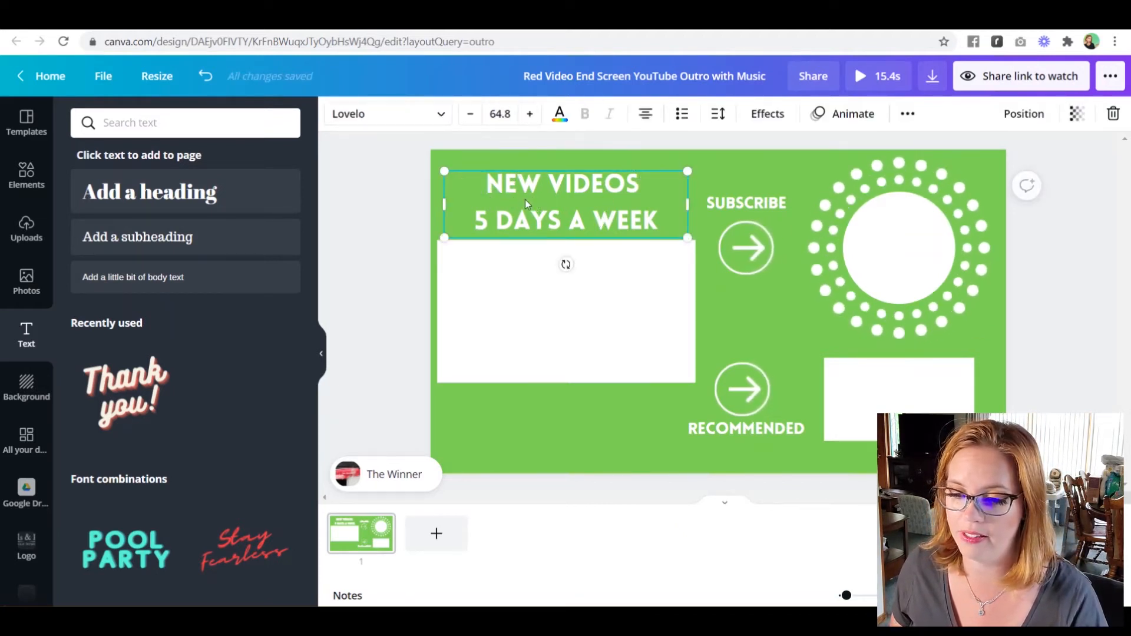
{"action": "left_click", "coordinate": [720, 116]}
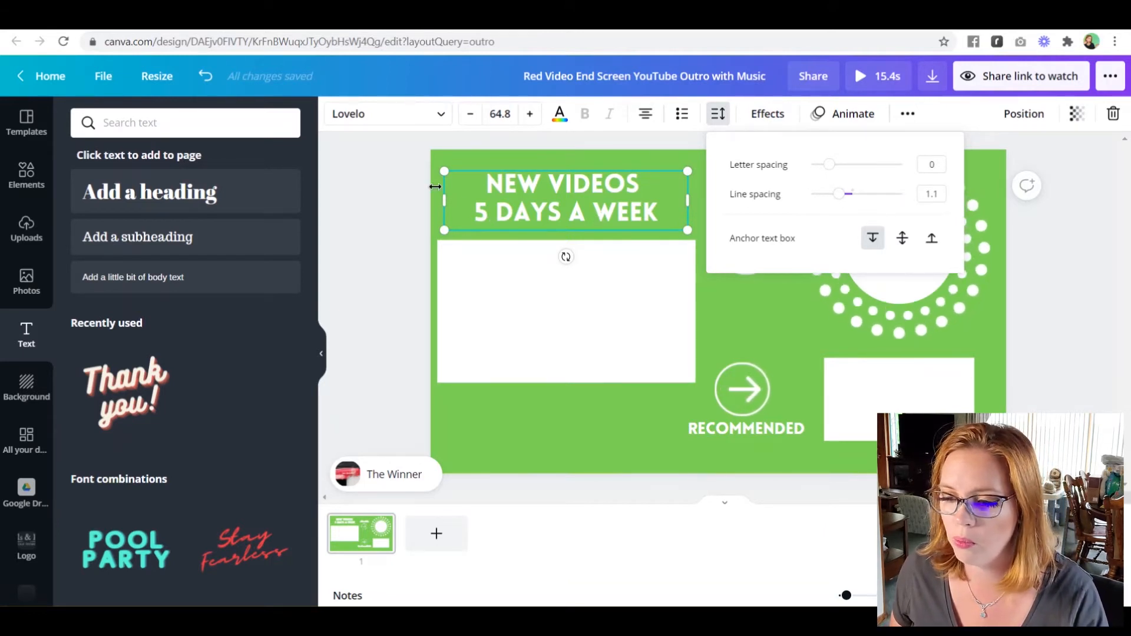
{"action": "left_click", "coordinate": [553, 211]}
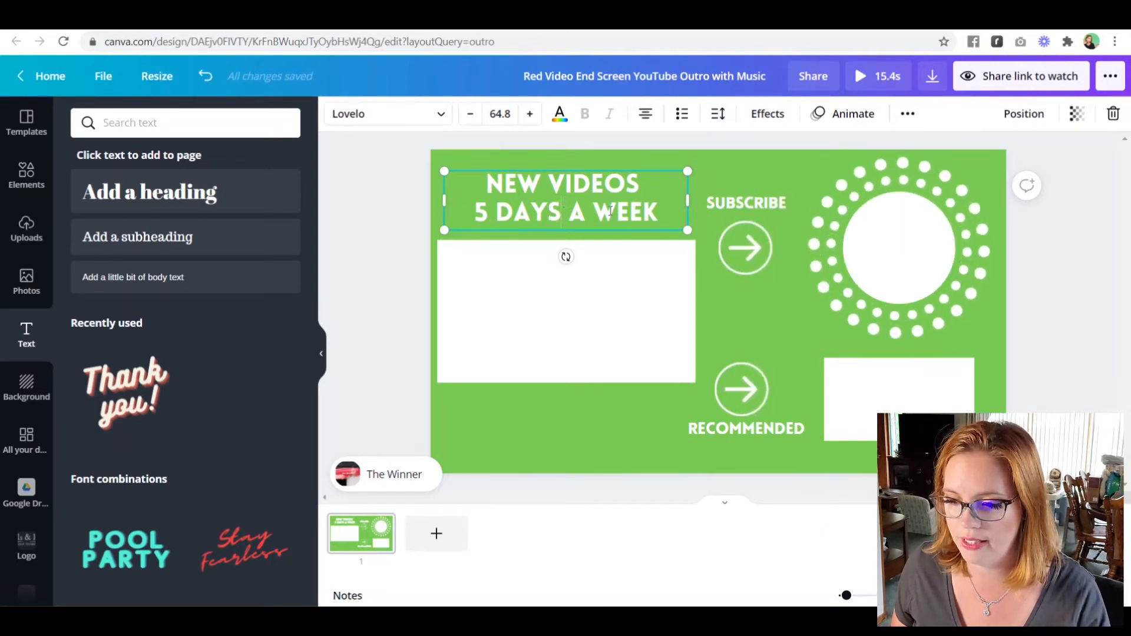
{"action": "left_click", "coordinate": [413, 211]}
Give the NEW VIDEOS 5 DAYS A WEEK text a black Shadow effect with transparency 100, after trying the Splice style.
{"action": "left_click", "coordinate": [535, 195]}
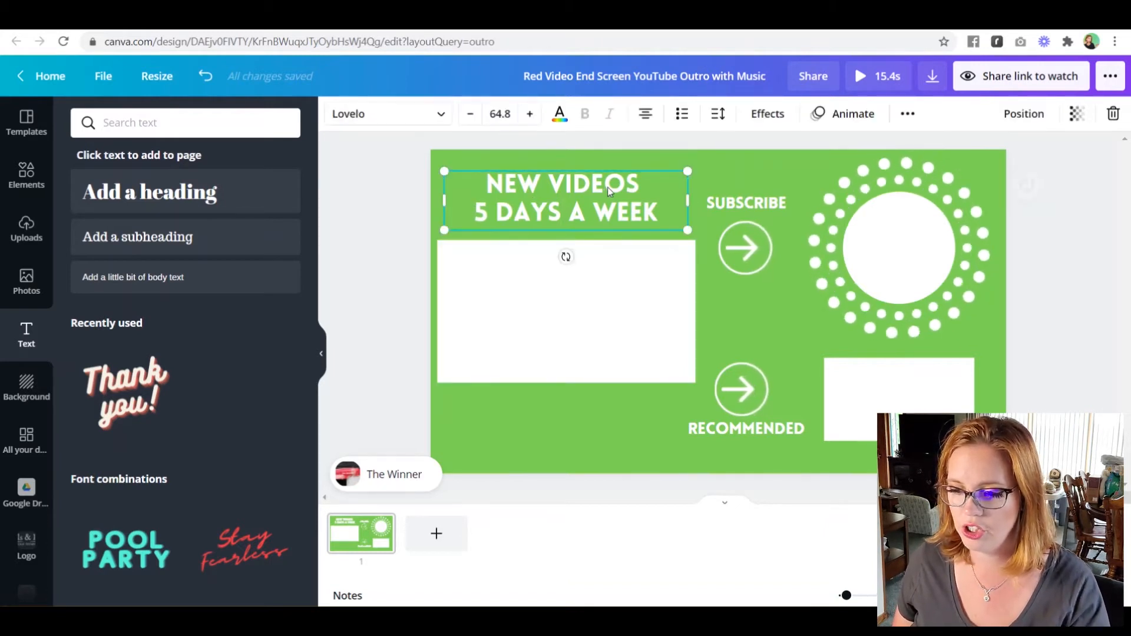
{"action": "left_click", "coordinate": [769, 115]}
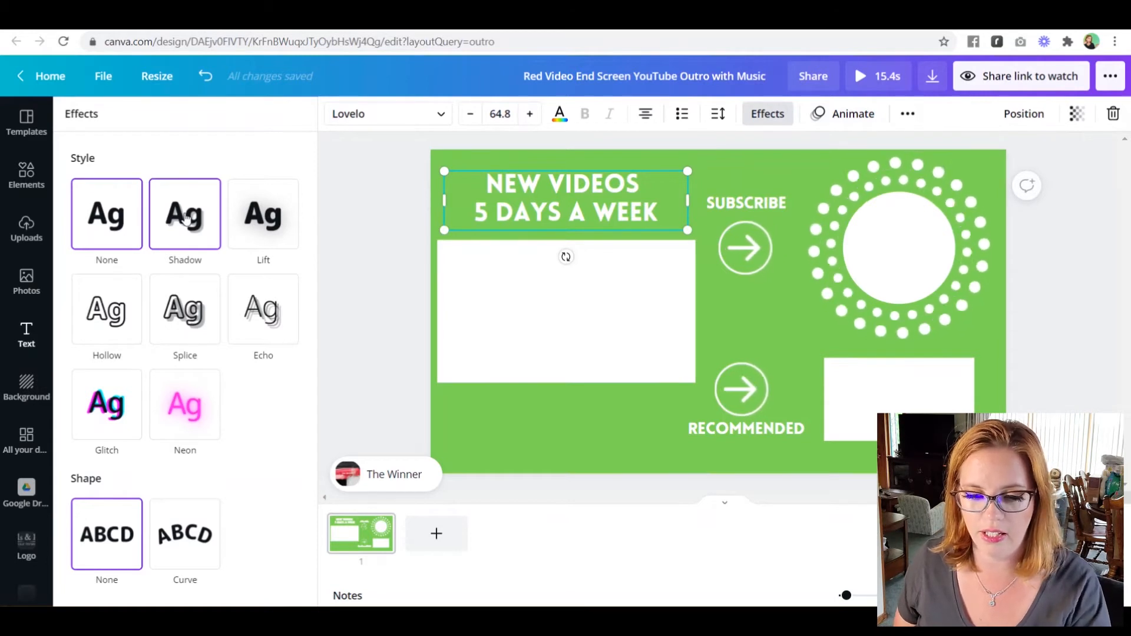
{"action": "left_click", "coordinate": [177, 309]}
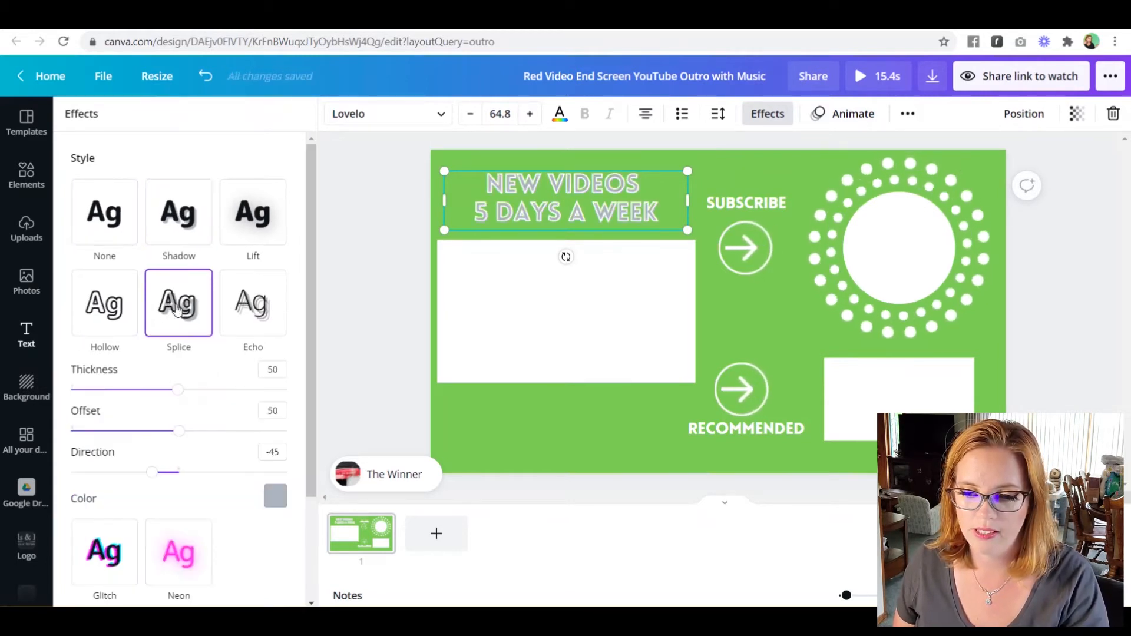
{"action": "left_click", "coordinate": [128, 238]}
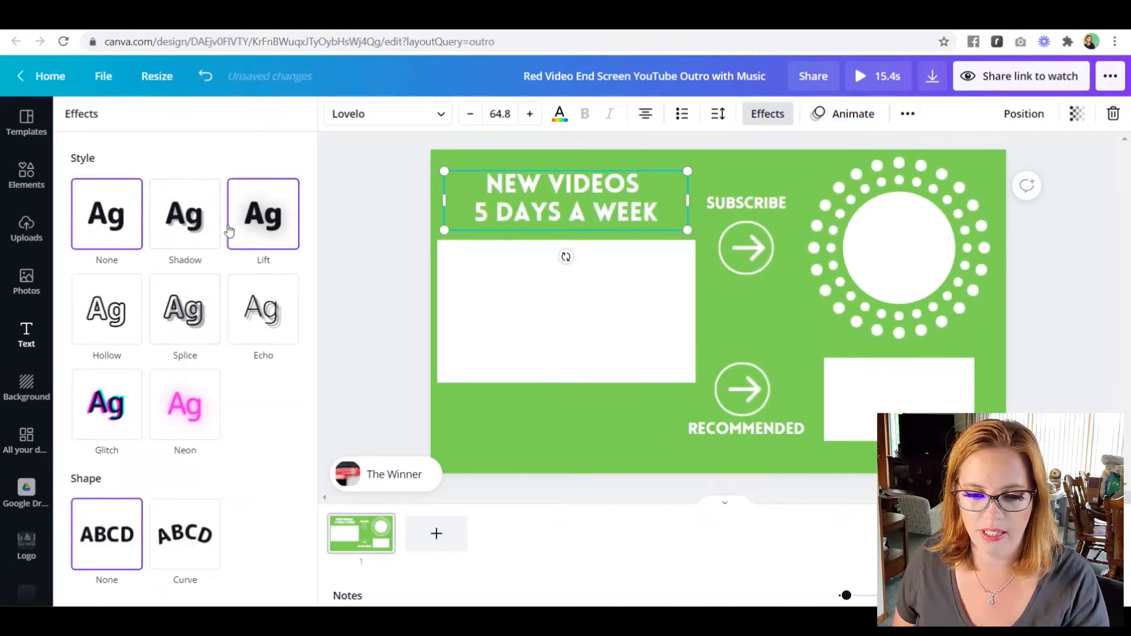
{"action": "left_click", "coordinate": [178, 233]}
{"action": "left_click", "coordinate": [274, 447]}
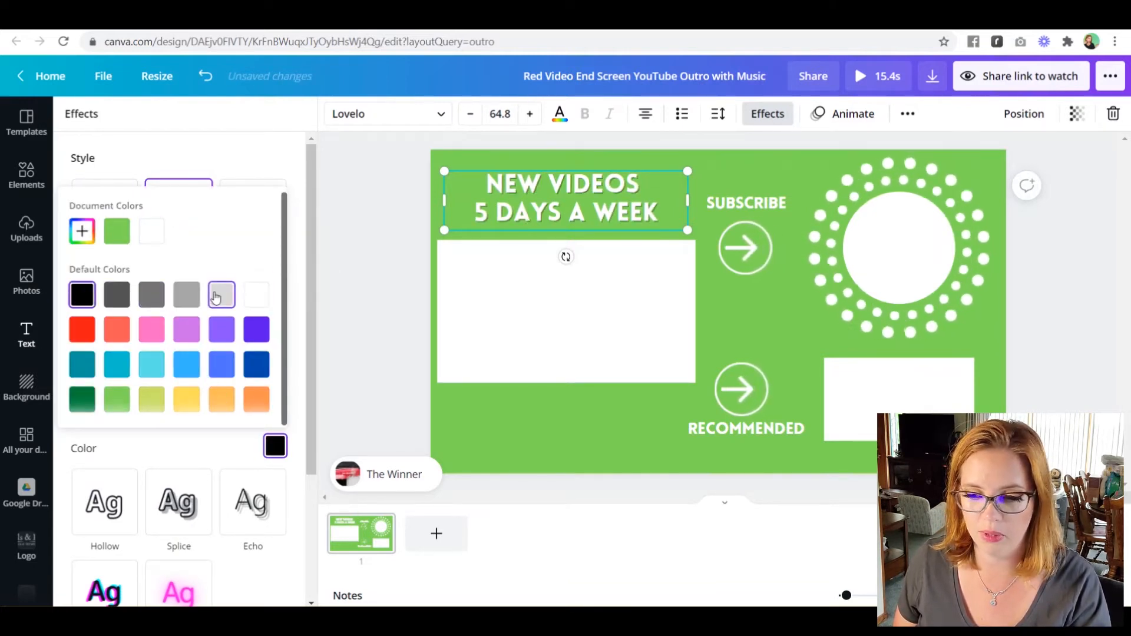
{"action": "left_click", "coordinate": [212, 453]}
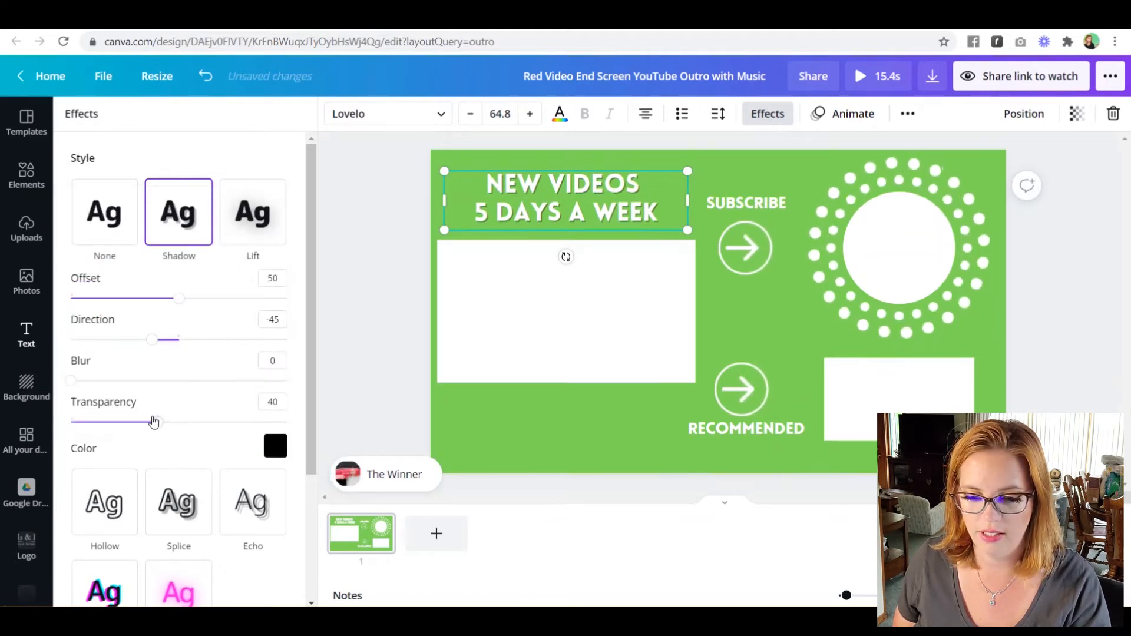
{"action": "left_click_drag", "start_coordinate": [382, 425], "coordinate": [386, 427]}
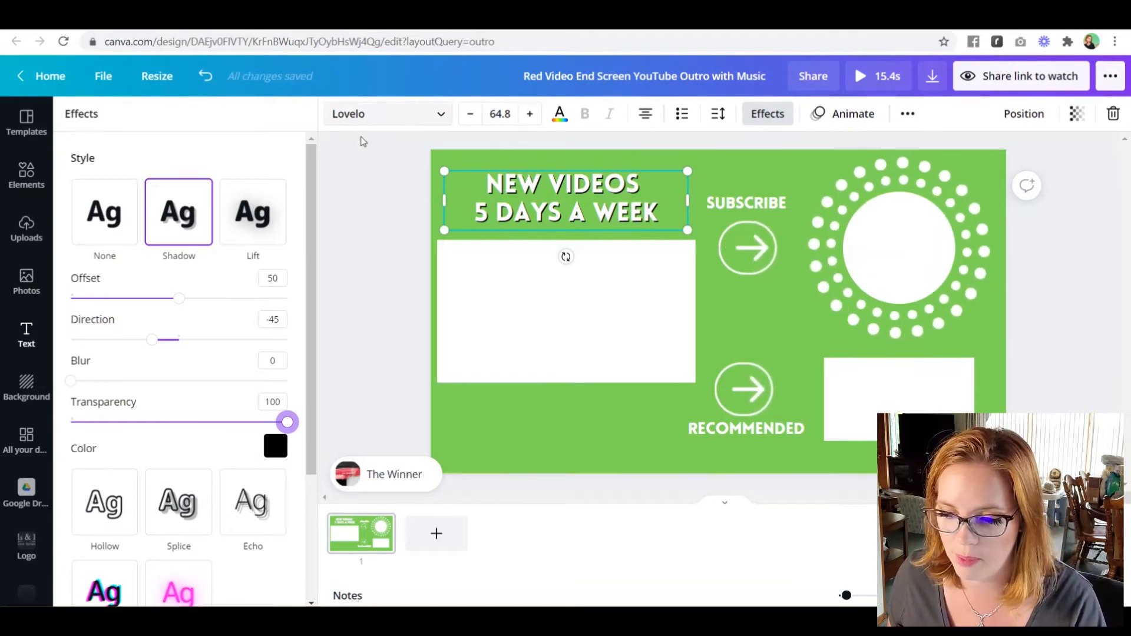
Apply the Shadow effect to the SUBSCRIBE label in black with transparency 100.
{"action": "left_click", "coordinate": [747, 204]}
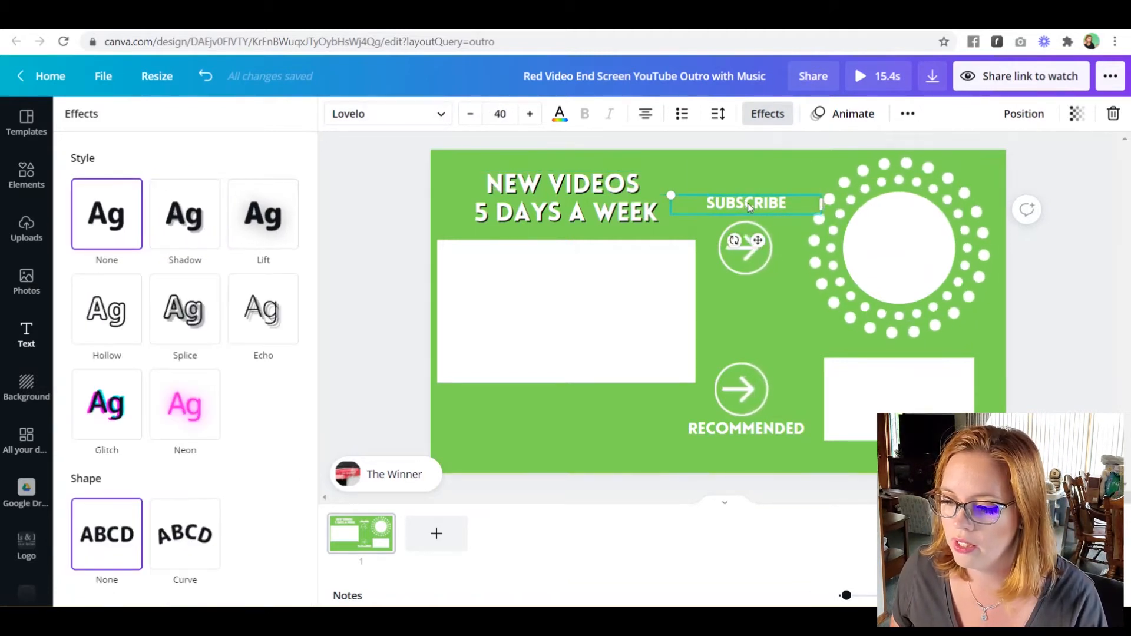
{"action": "left_click", "coordinate": [185, 234]}
{"action": "left_click", "coordinate": [276, 448]}
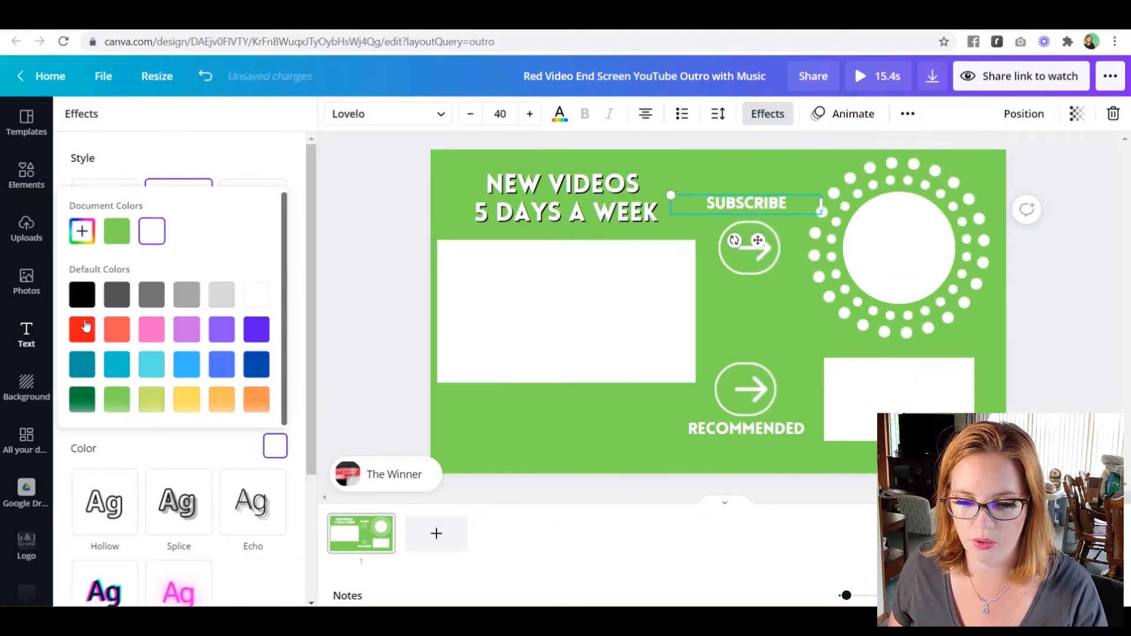
{"action": "left_click", "coordinate": [82, 295]}
{"action": "left_click", "coordinate": [188, 446]}
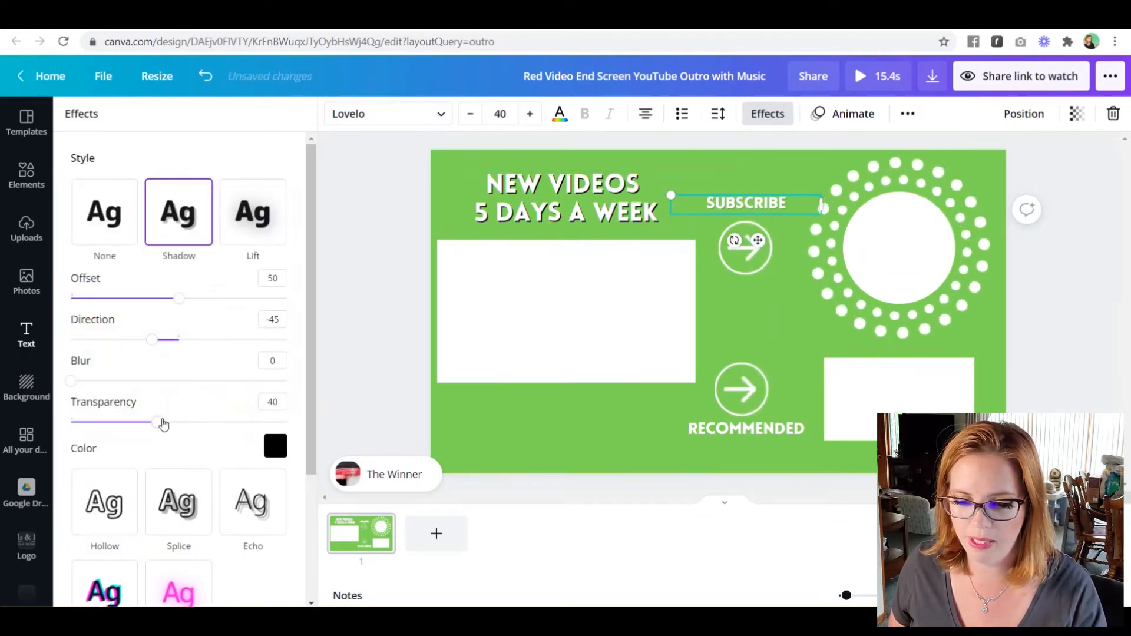
{"action": "left_click_drag", "start_coordinate": [159, 424], "coordinate": [287, 422]}
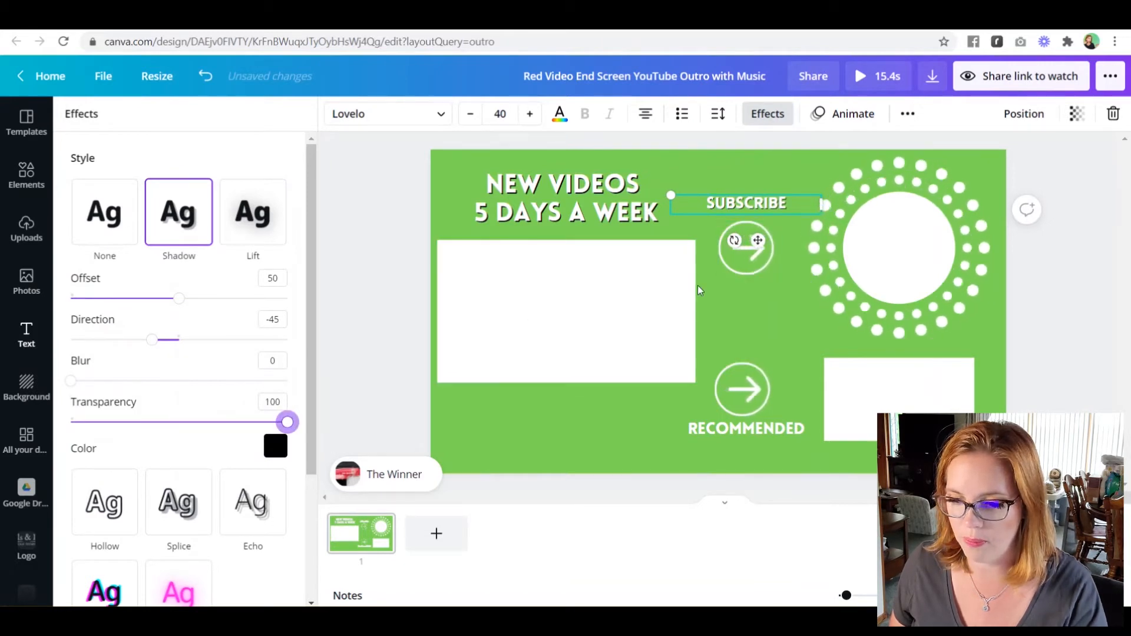
Apply the Shadow effect to the RECOMMENDED label with transparency 100 and black as its colour.
{"action": "left_click", "coordinate": [746, 427]}
{"action": "left_click", "coordinate": [192, 213]}
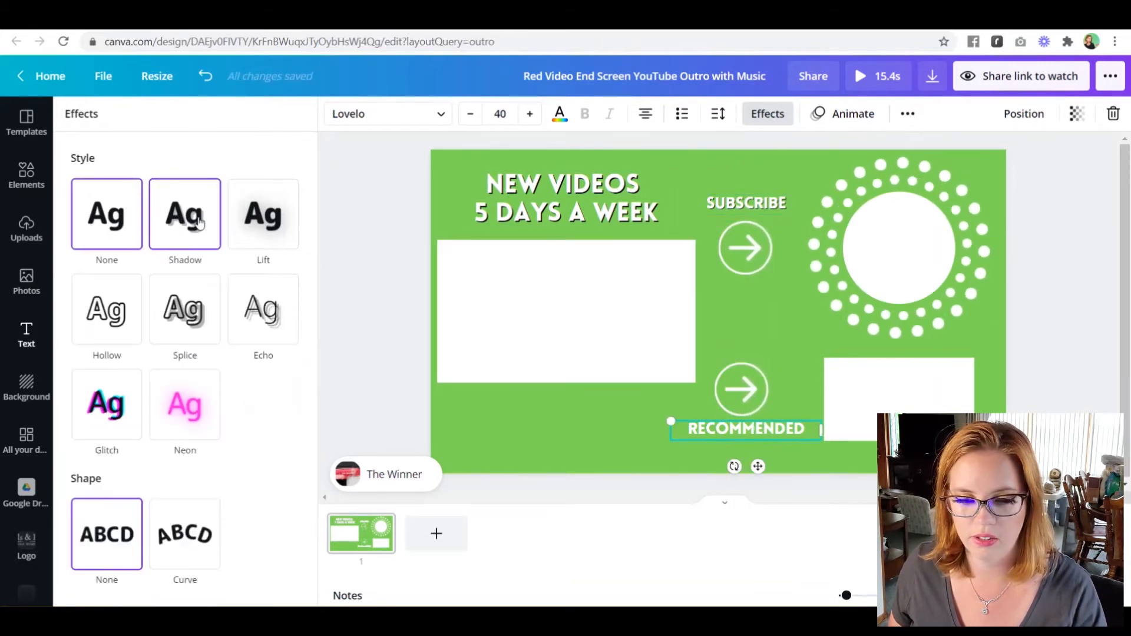
{"action": "left_click_drag", "start_coordinate": [158, 422], "coordinate": [287, 422]}
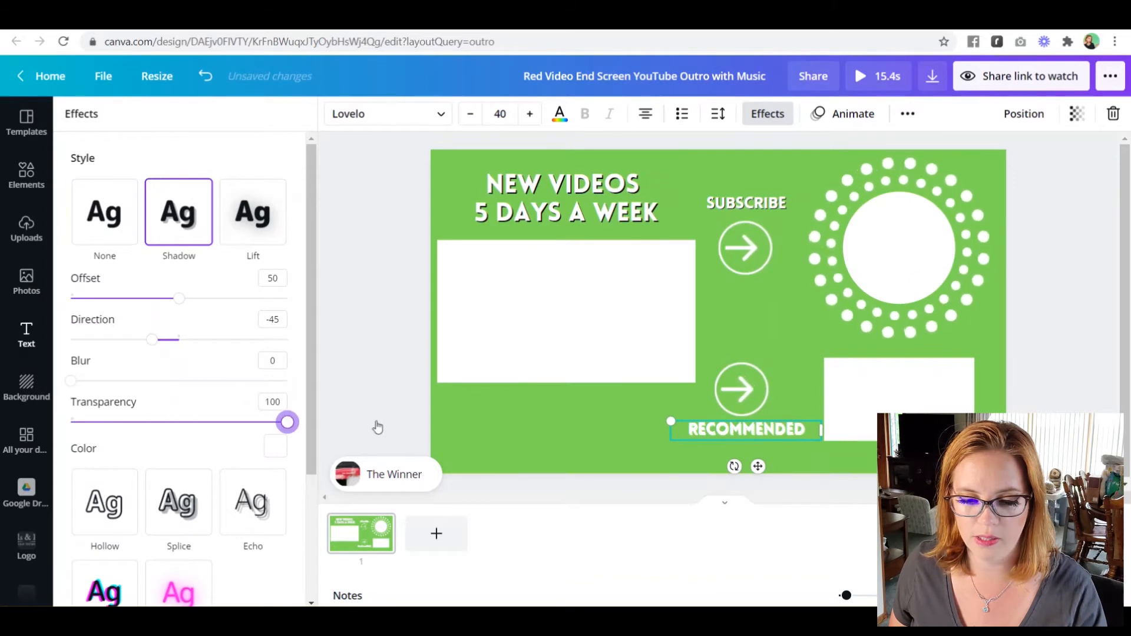
{"action": "left_click", "coordinate": [274, 450]}
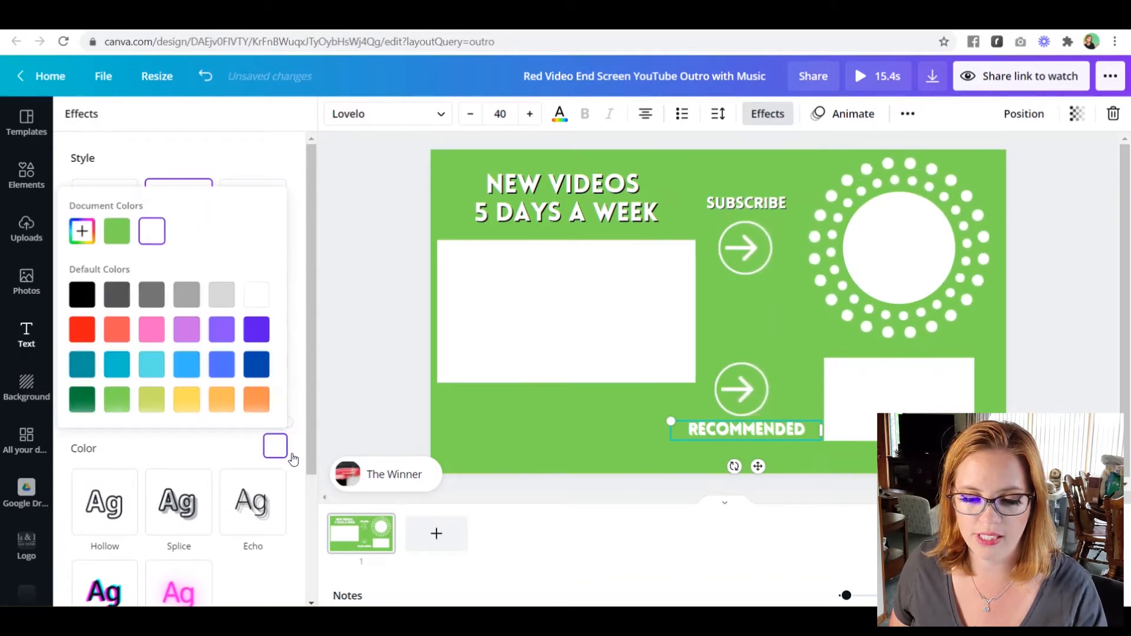
{"action": "left_click", "coordinate": [87, 301]}
{"action": "left_click", "coordinate": [274, 155]}
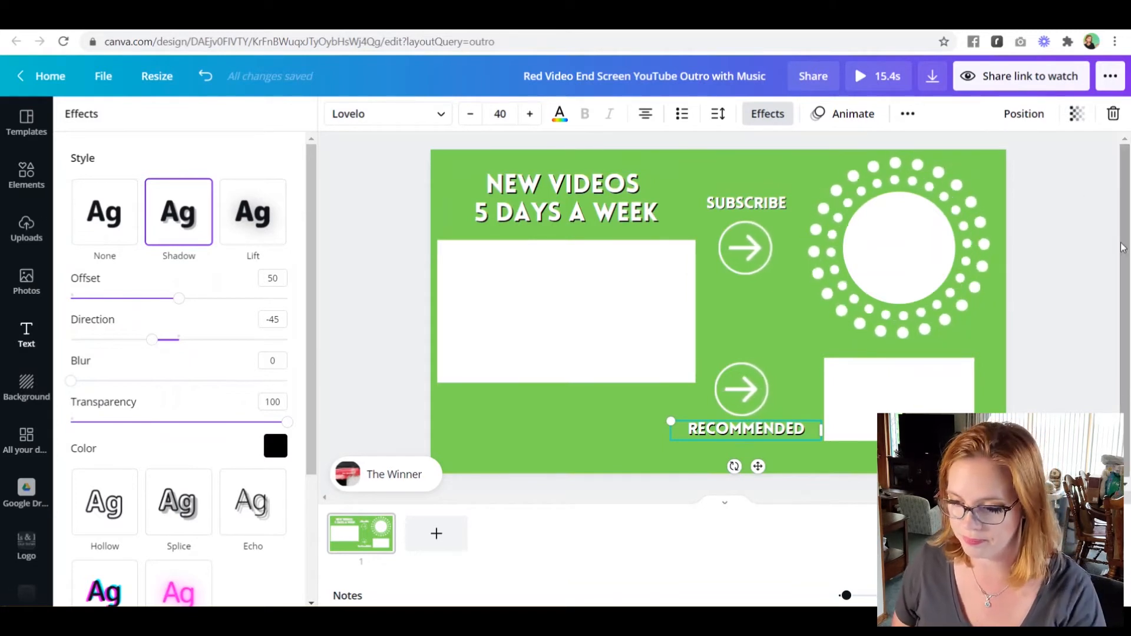
{"action": "left_click", "coordinate": [345, 255]}
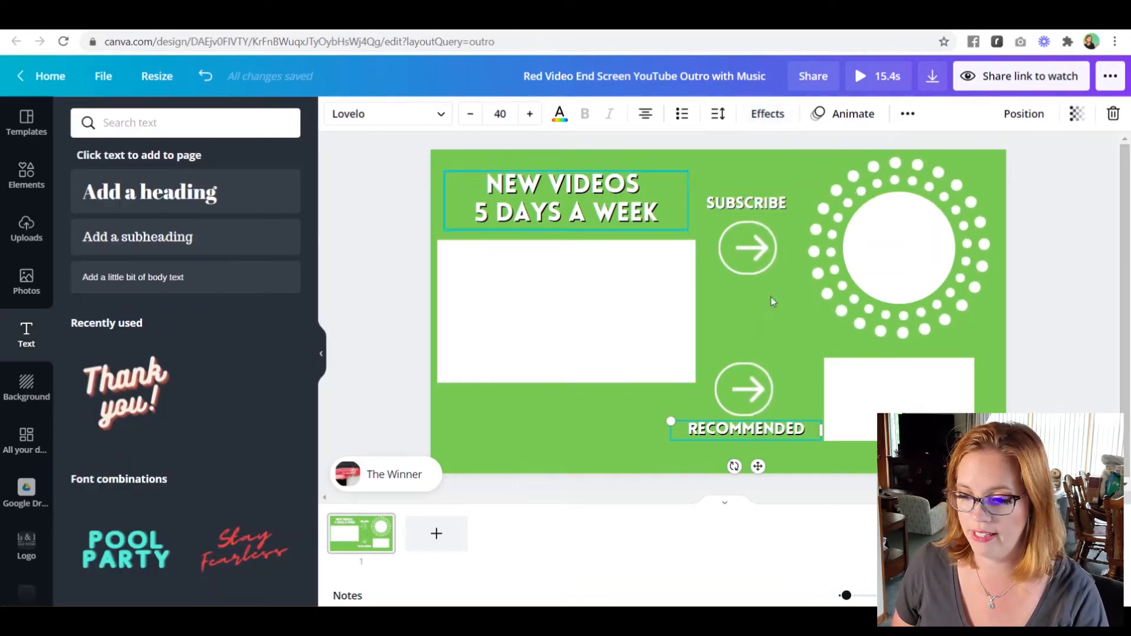
{"action": "left_click", "coordinate": [910, 407]}
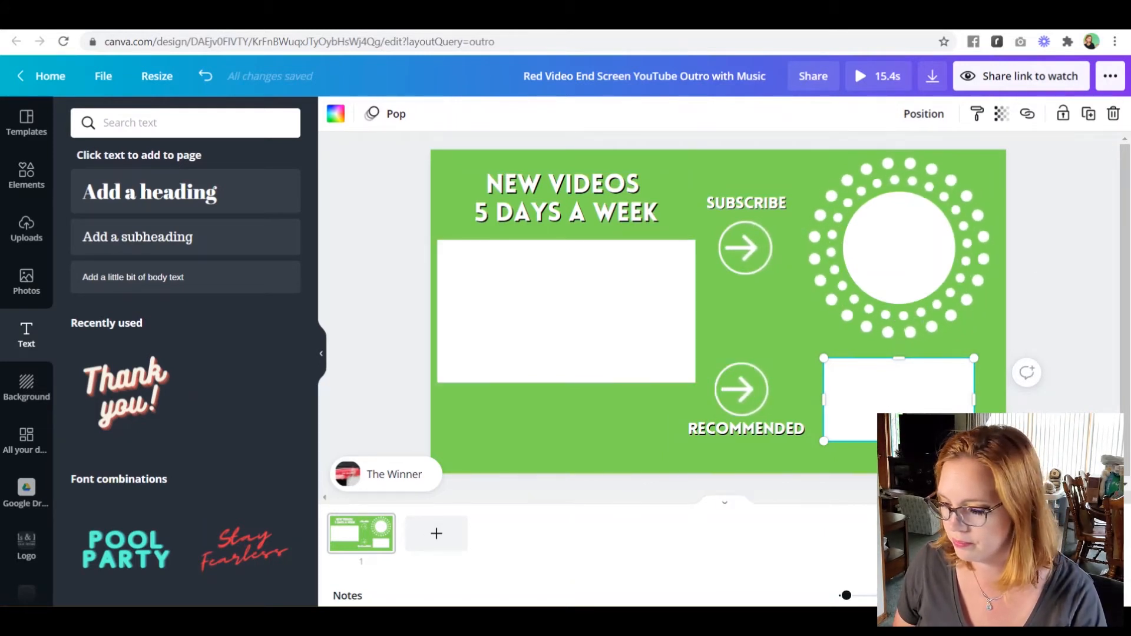
{"action": "left_click", "coordinate": [402, 281]}
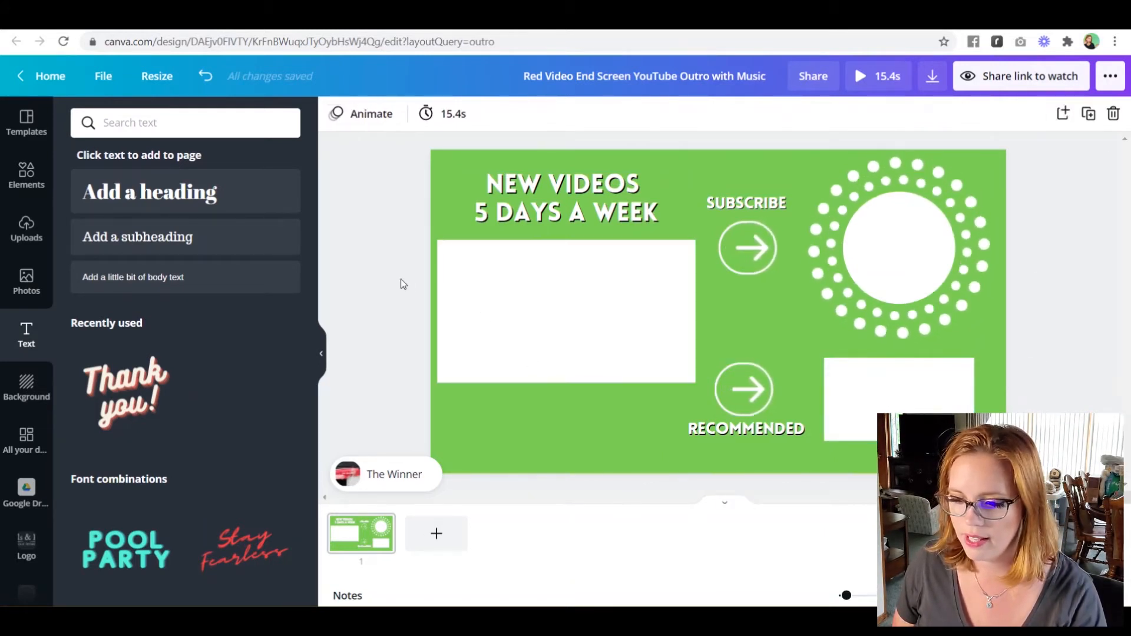
{"action": "left_click", "coordinate": [586, 308]}
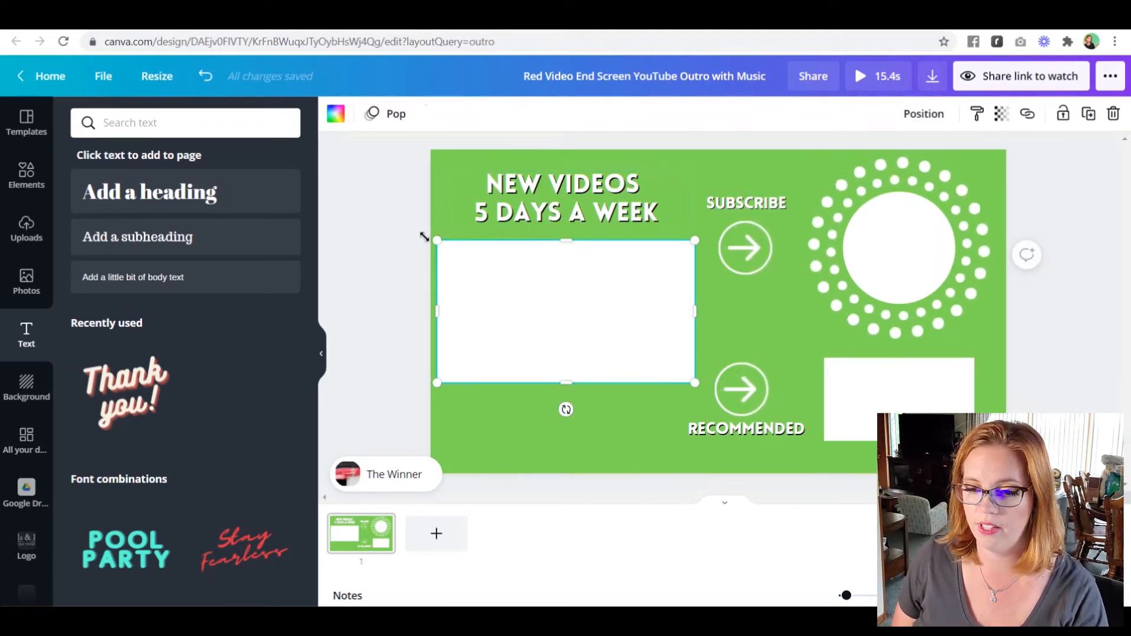
{"action": "left_click", "coordinate": [397, 245]}
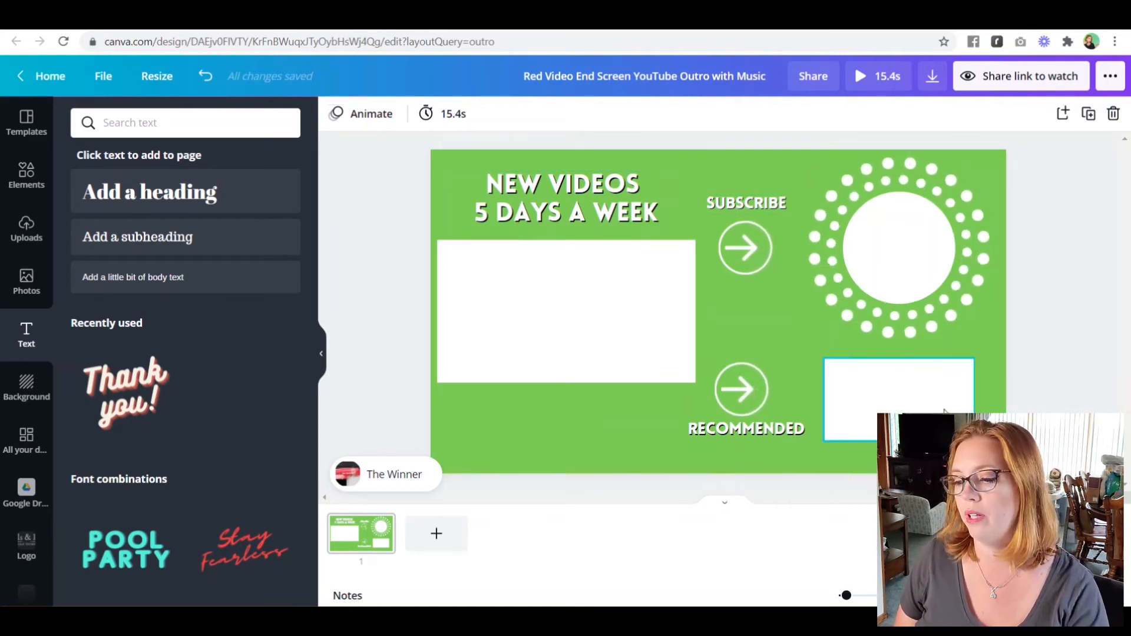
Shrink the dotted circle graphic beside SUBSCRIBE and reposition it slightly lower so it lines up with the arrow.
{"action": "left_click", "coordinate": [983, 332]}
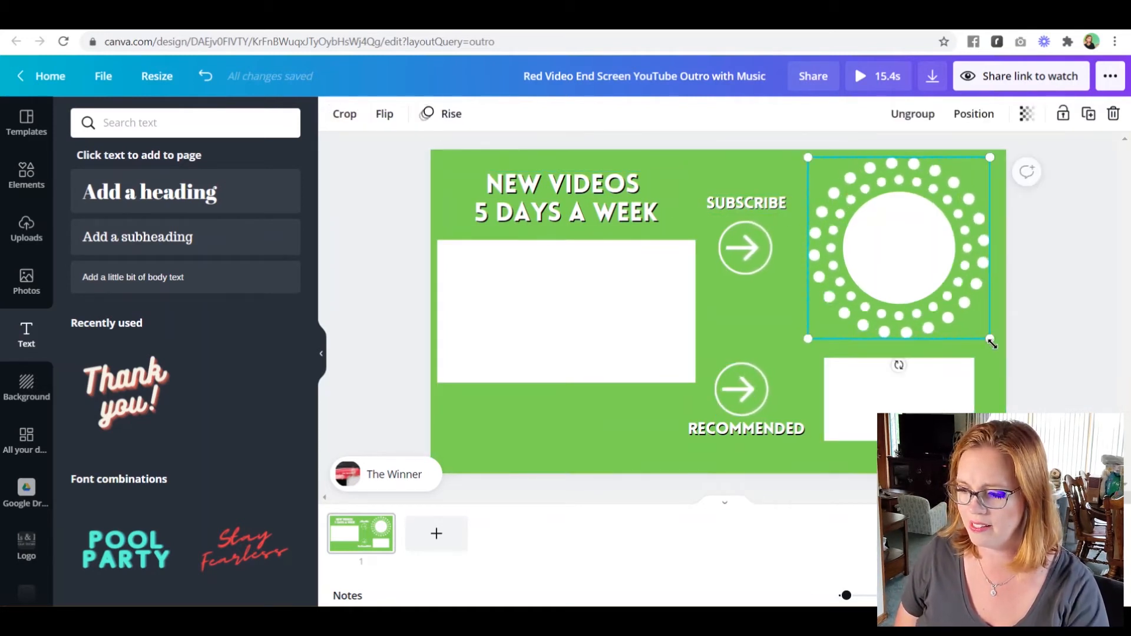
{"action": "left_click_drag", "start_coordinate": [990, 337], "coordinate": [962, 311]}
{"action": "left_click_drag", "start_coordinate": [900, 225], "coordinate": [901, 232]}
{"action": "left_click", "coordinate": [1063, 303]}
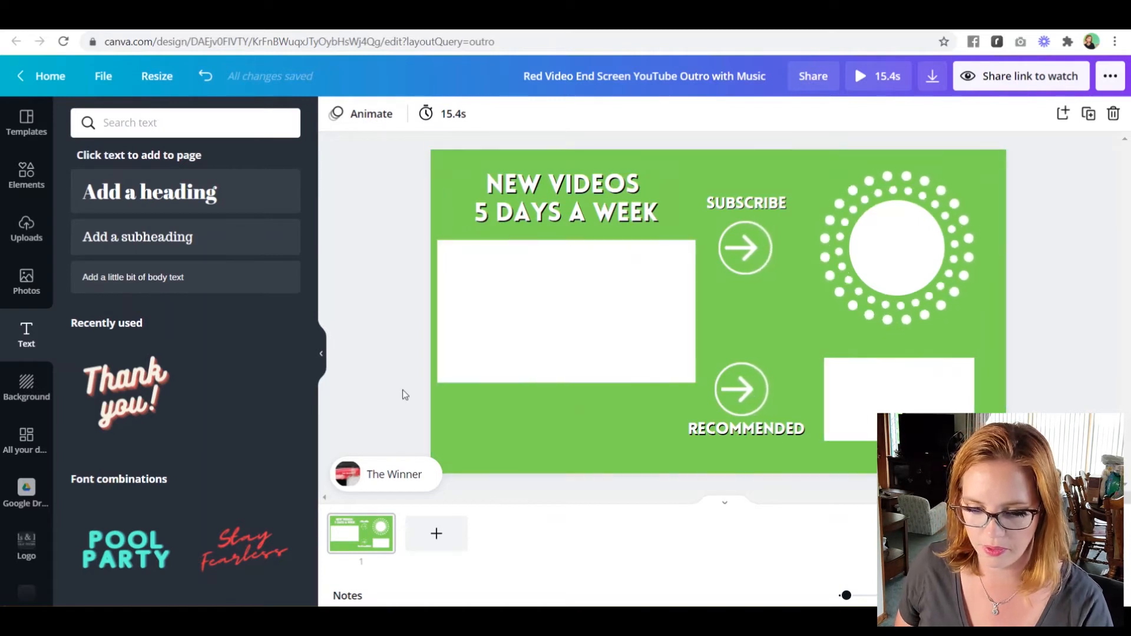
Try a small Thank you! text design beneath the large video placeholder and delete it.
{"action": "left_click", "coordinate": [125, 392]}
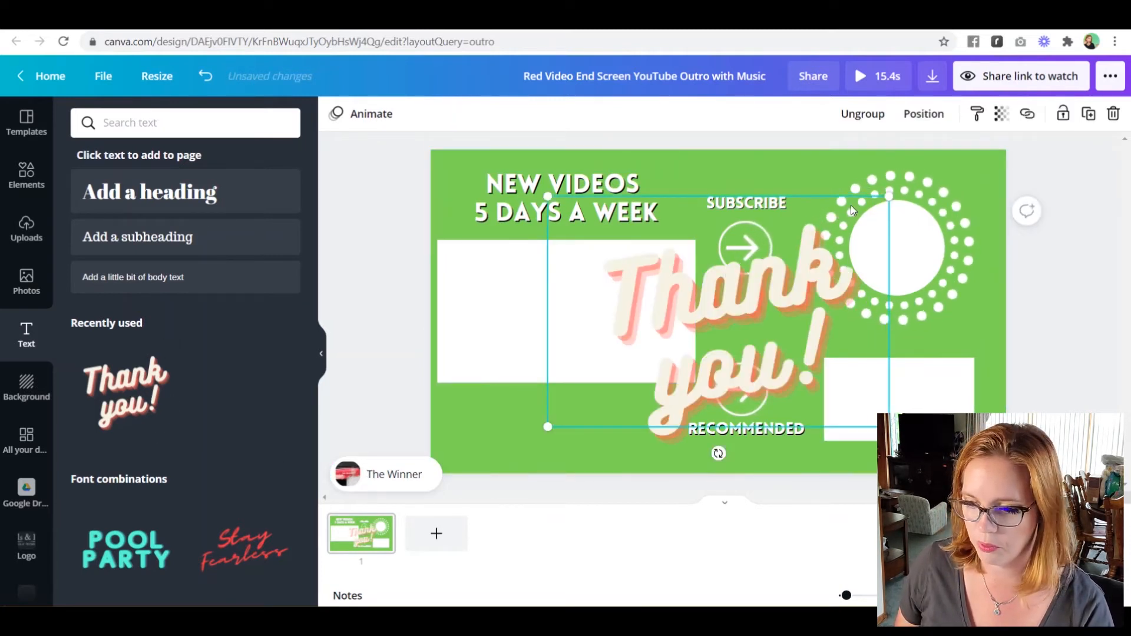
{"action": "left_click_drag", "start_coordinate": [889, 196], "coordinate": [689, 298]}
{"action": "left_click", "coordinate": [621, 377]}
{"action": "left_click_drag", "start_coordinate": [621, 376], "coordinate": [564, 417]}
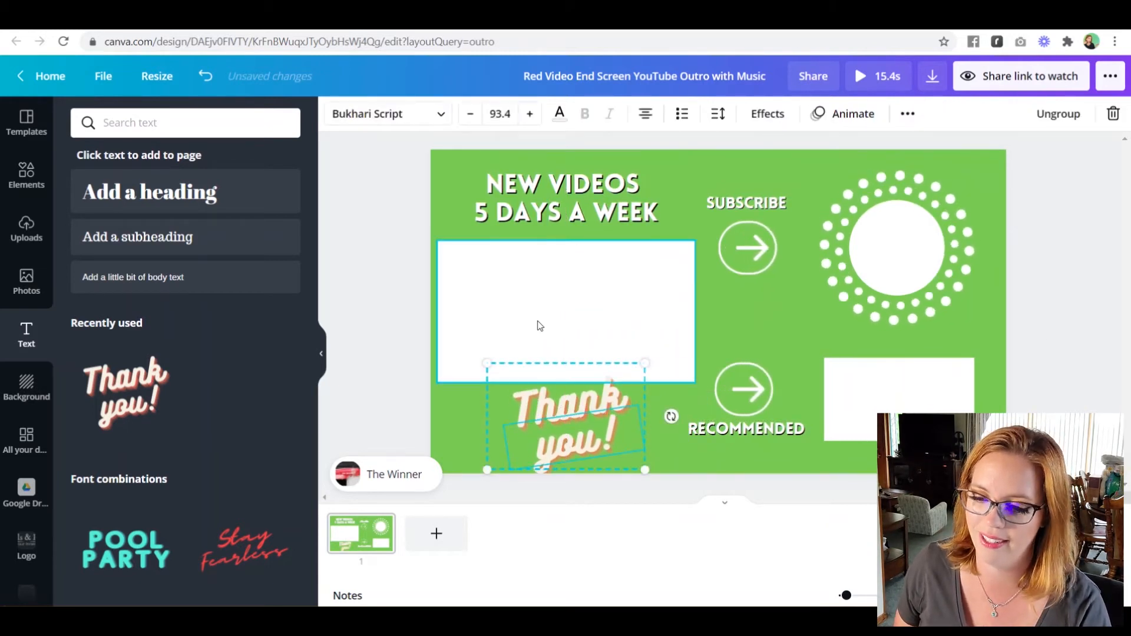
{"action": "key", "text": "Delete"}
{"action": "key", "text": "Delete"}
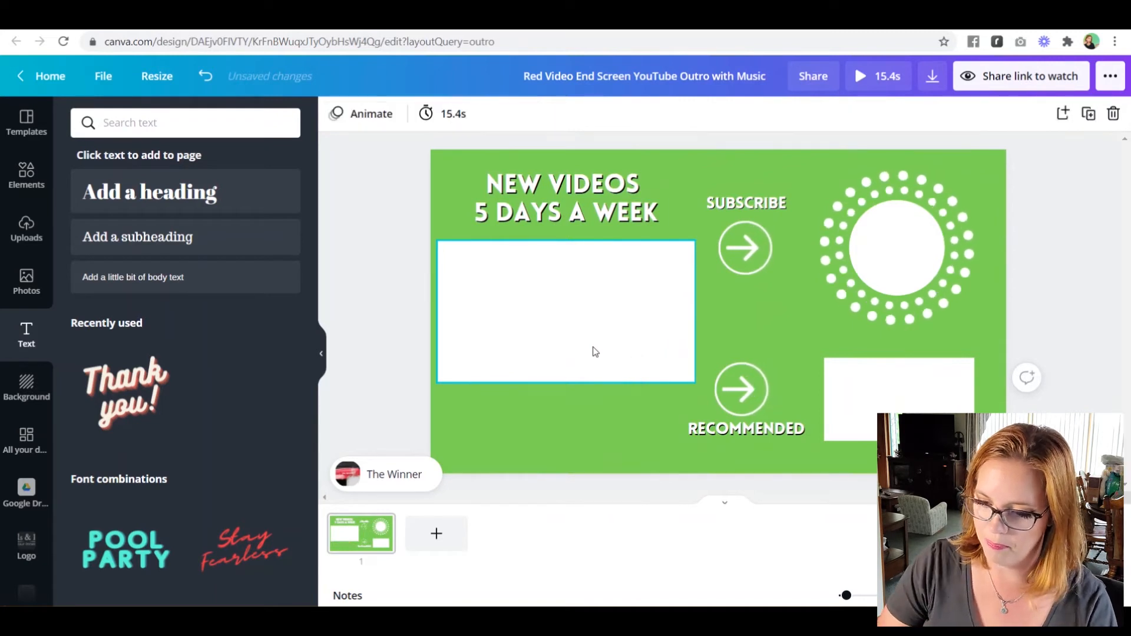
Try the Block text animation on the NEW VIDEOS 5 DAYS A WEEK text and reset it to None.
{"action": "left_click", "coordinate": [531, 180]}
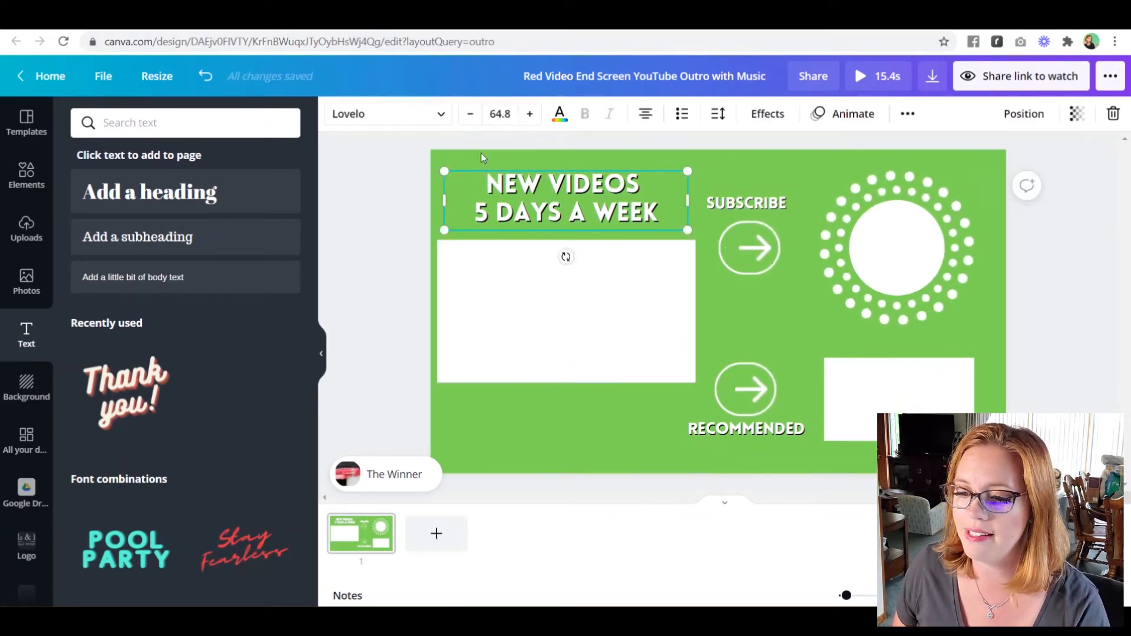
{"action": "left_click", "coordinate": [820, 116]}
{"action": "left_click", "coordinate": [164, 211]}
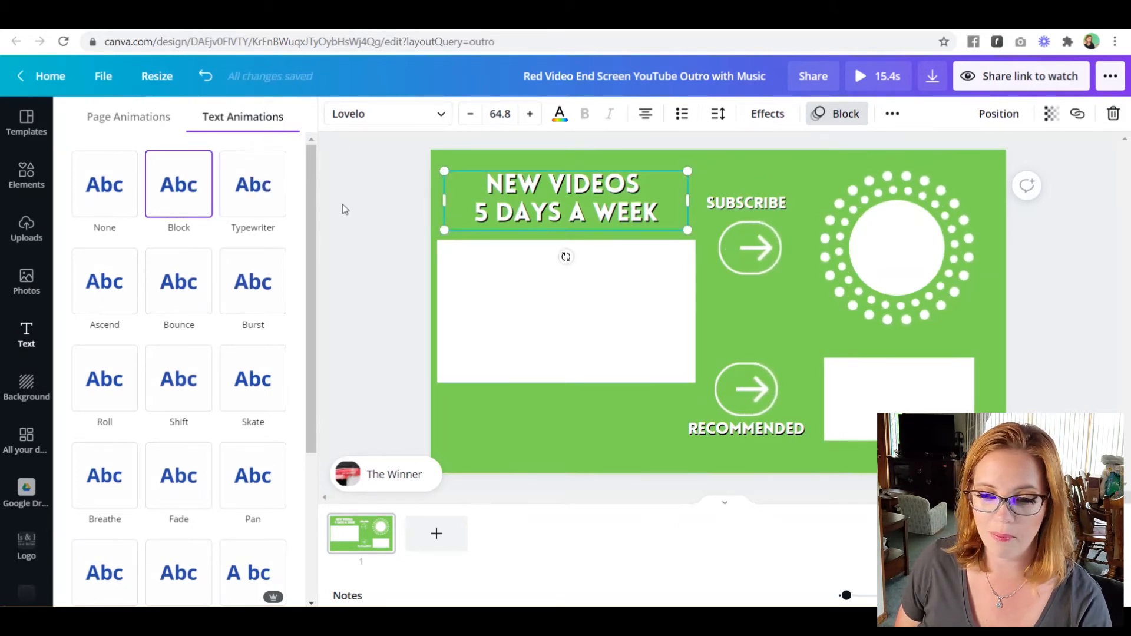
{"action": "left_click", "coordinate": [103, 189]}
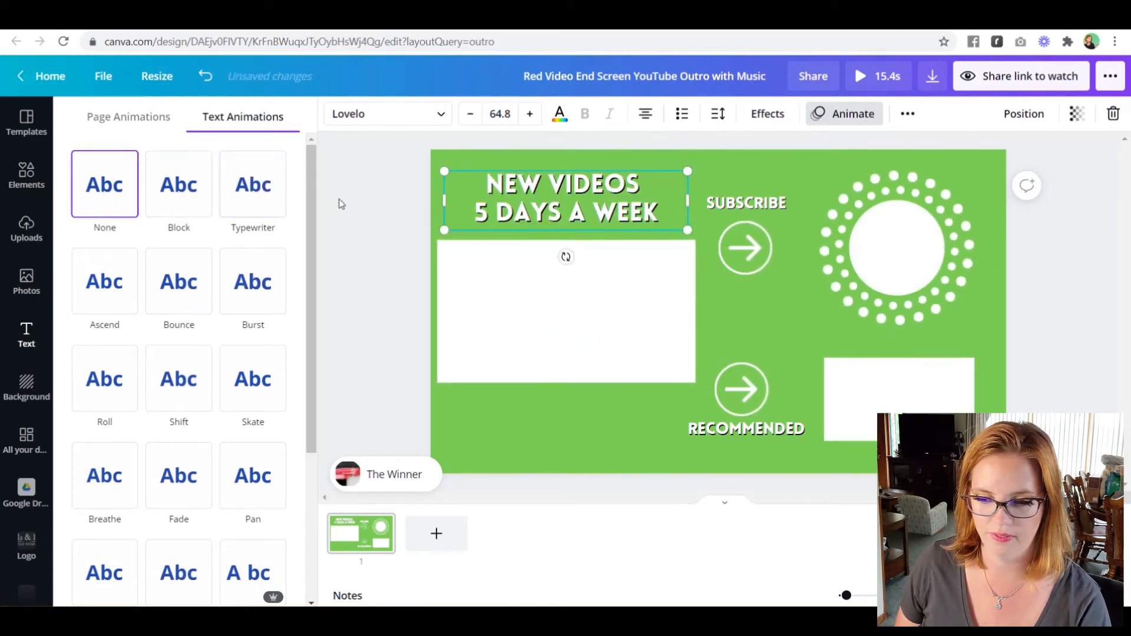
Apply the Typewriter text animation to the NEW VIDEOS 5 DAYS A WEEK text.
{"action": "left_click", "coordinate": [510, 286]}
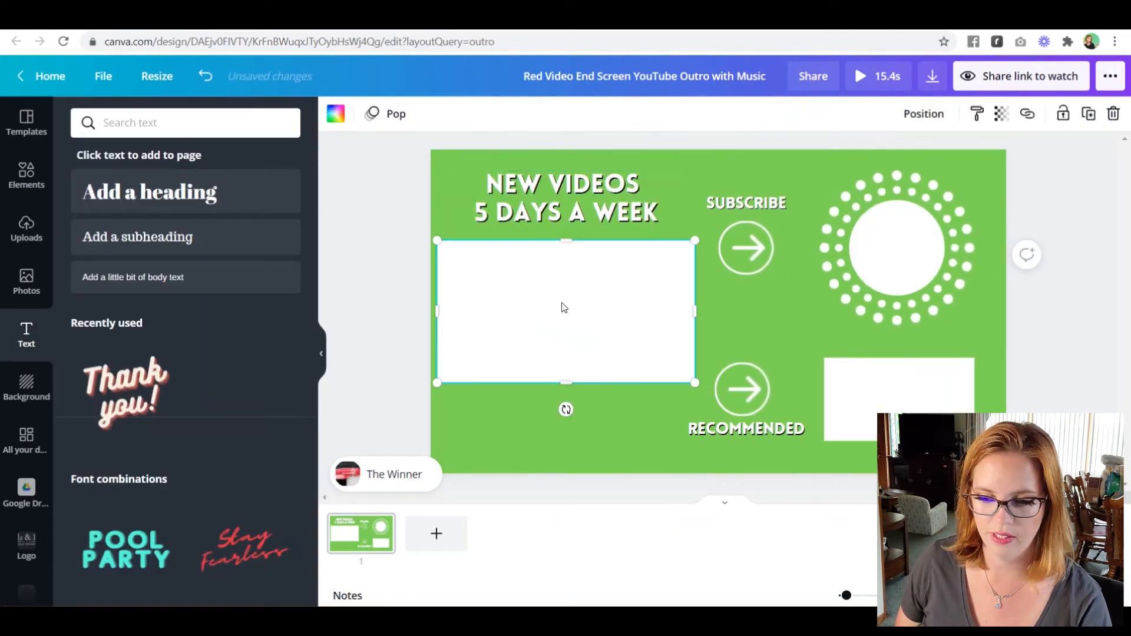
{"action": "left_click", "coordinate": [363, 189]}
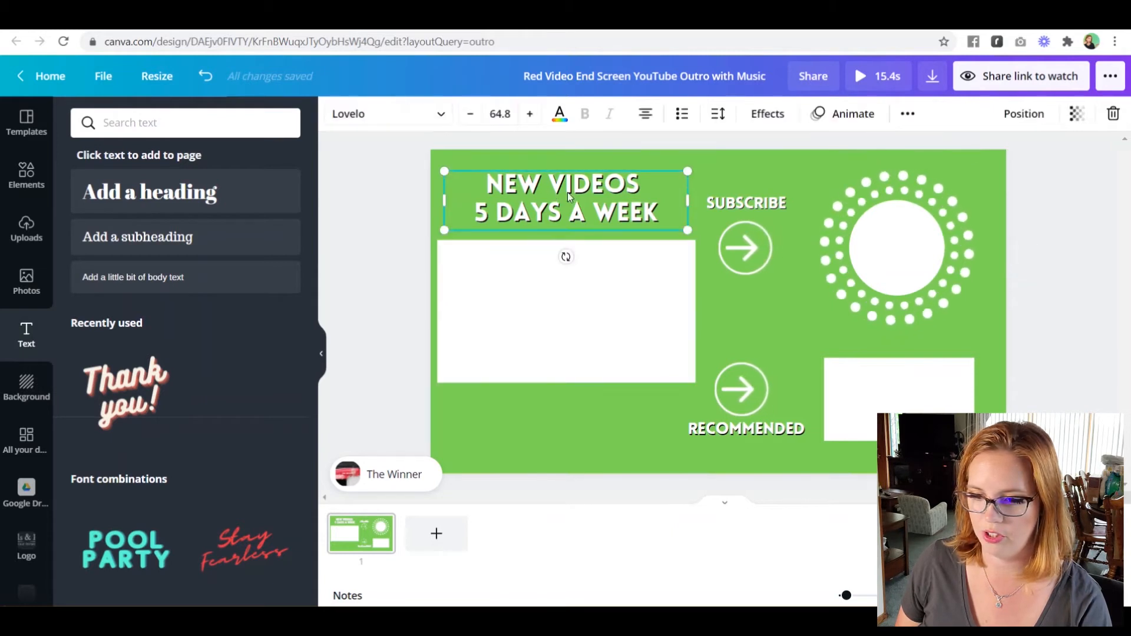
{"action": "left_click", "coordinate": [395, 182]}
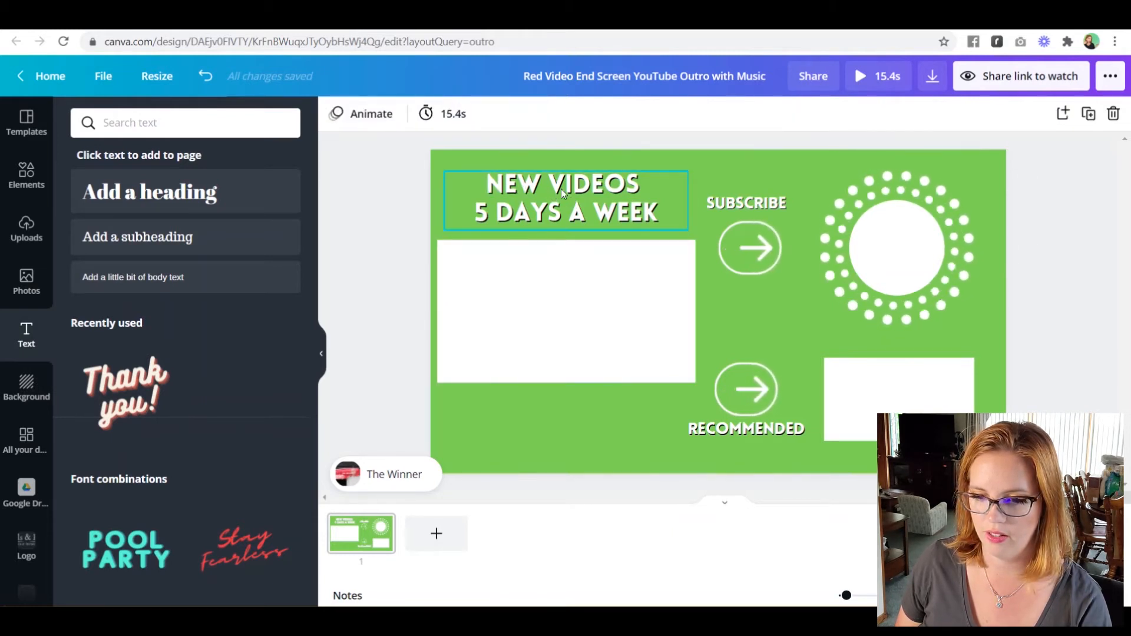
{"action": "left_click", "coordinate": [347, 117]}
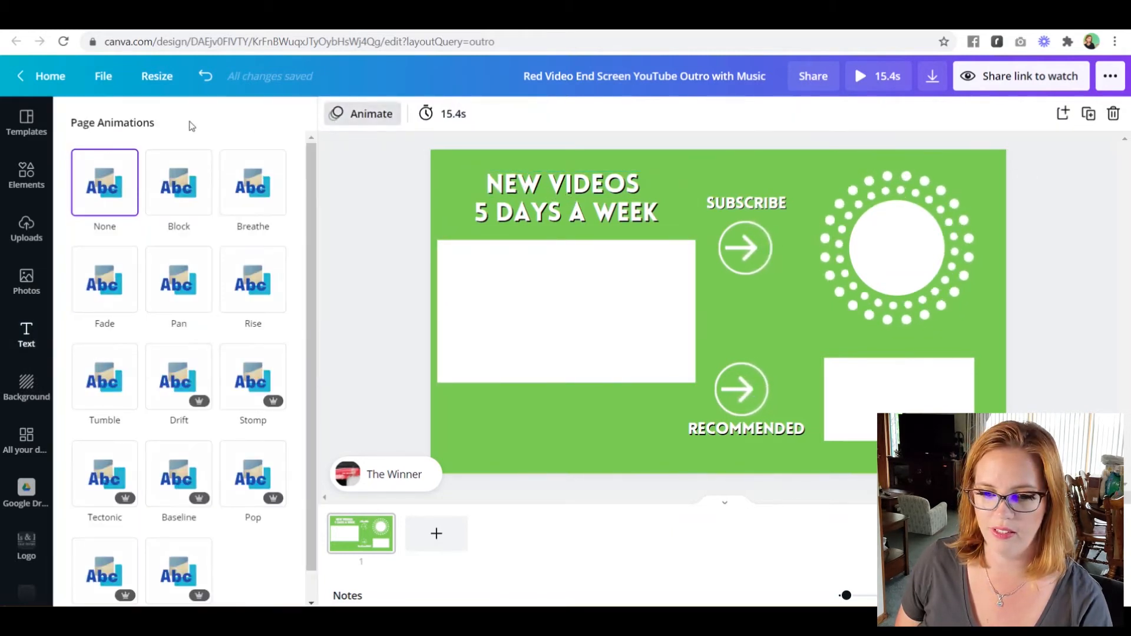
{"action": "left_click", "coordinate": [559, 200]}
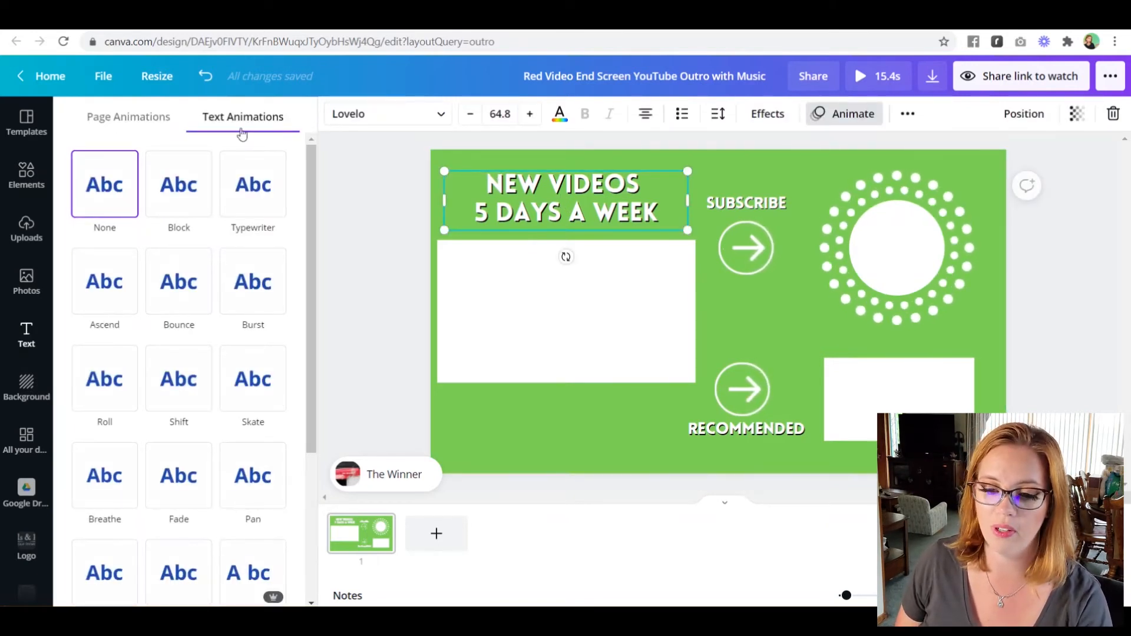
{"action": "left_click", "coordinate": [240, 199]}
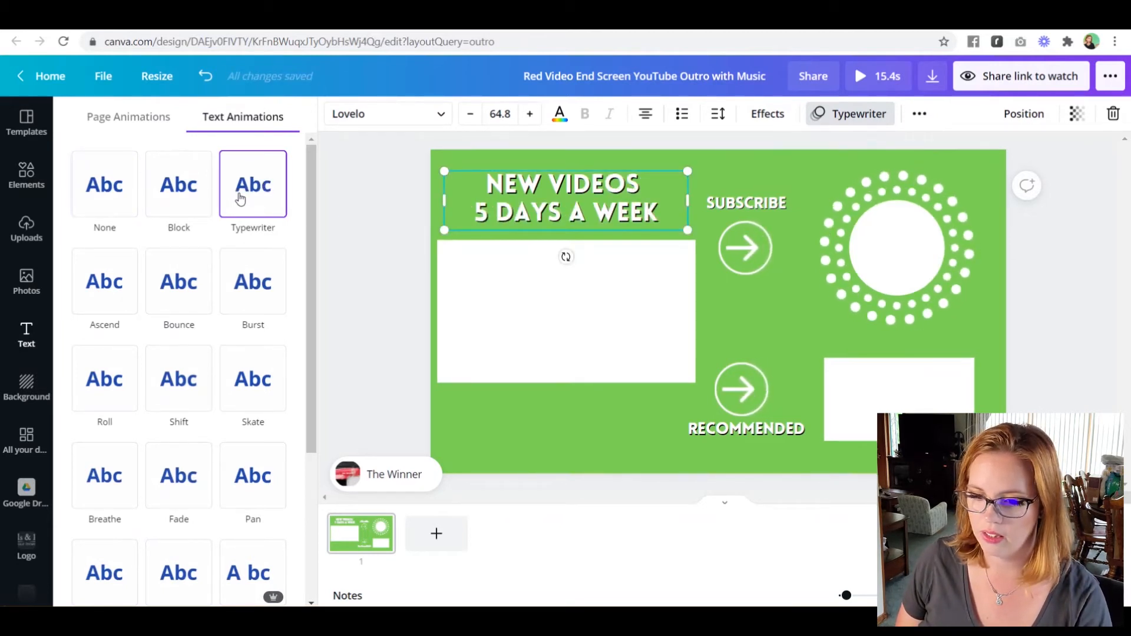
{"action": "left_click", "coordinate": [88, 200]}
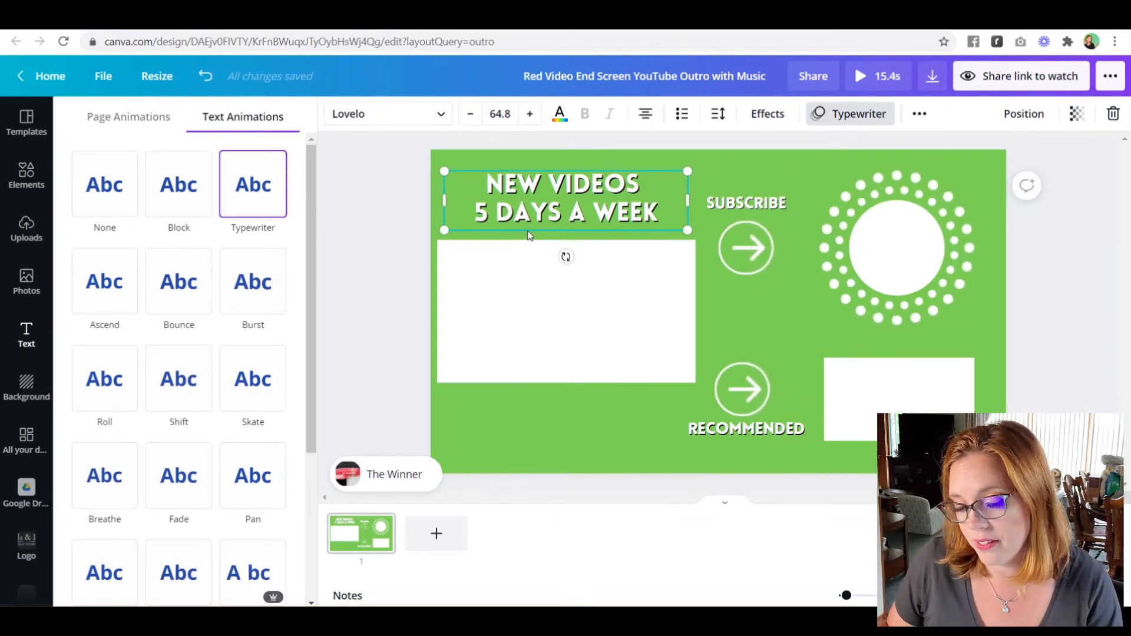
{"action": "left_click", "coordinate": [391, 214]}
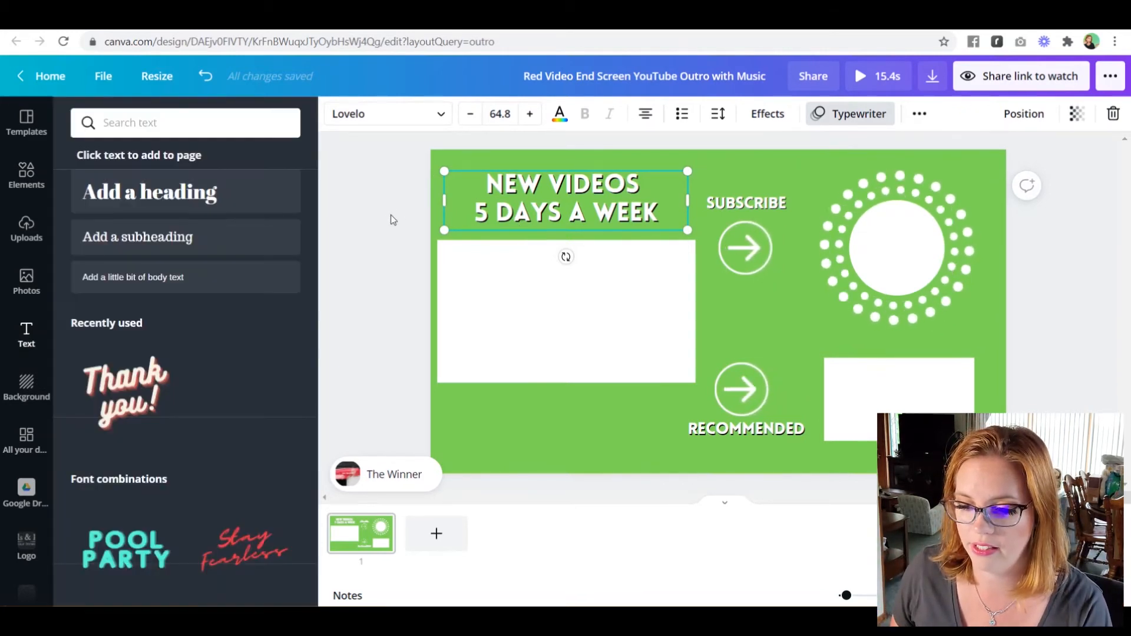
Move the NEW VIDEOS 5 DAYS A WEEK text and the large video placeholder down together on the page.
{"action": "left_click_drag", "start_coordinate": [451, 236], "coordinate": [511, 268]}
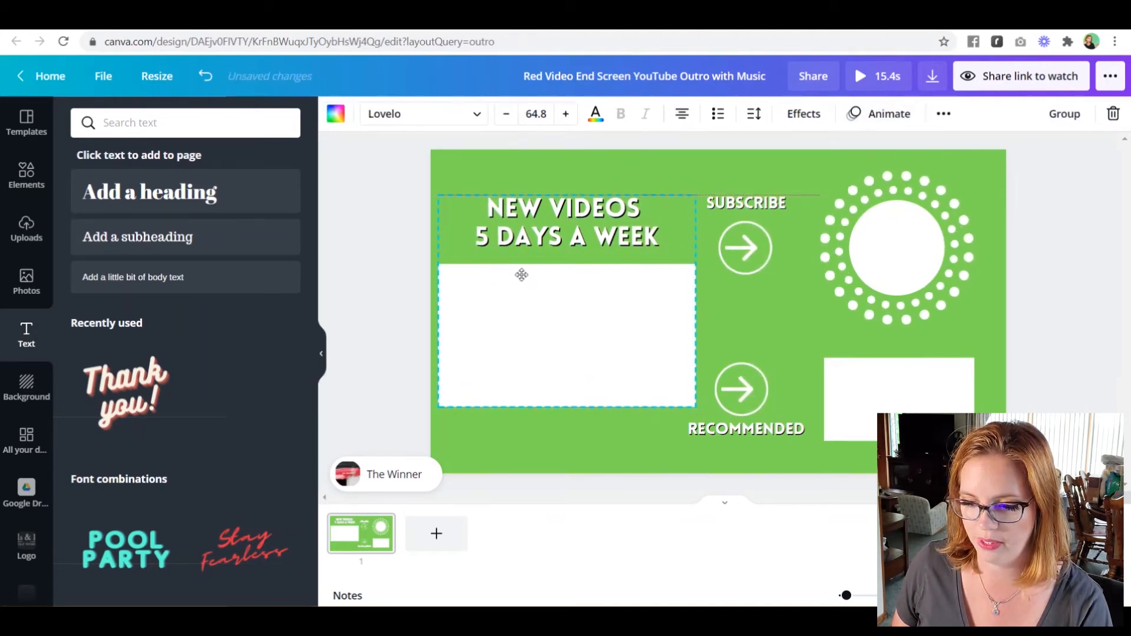
{"action": "left_click_drag", "start_coordinate": [521, 270], "coordinate": [525, 290]}
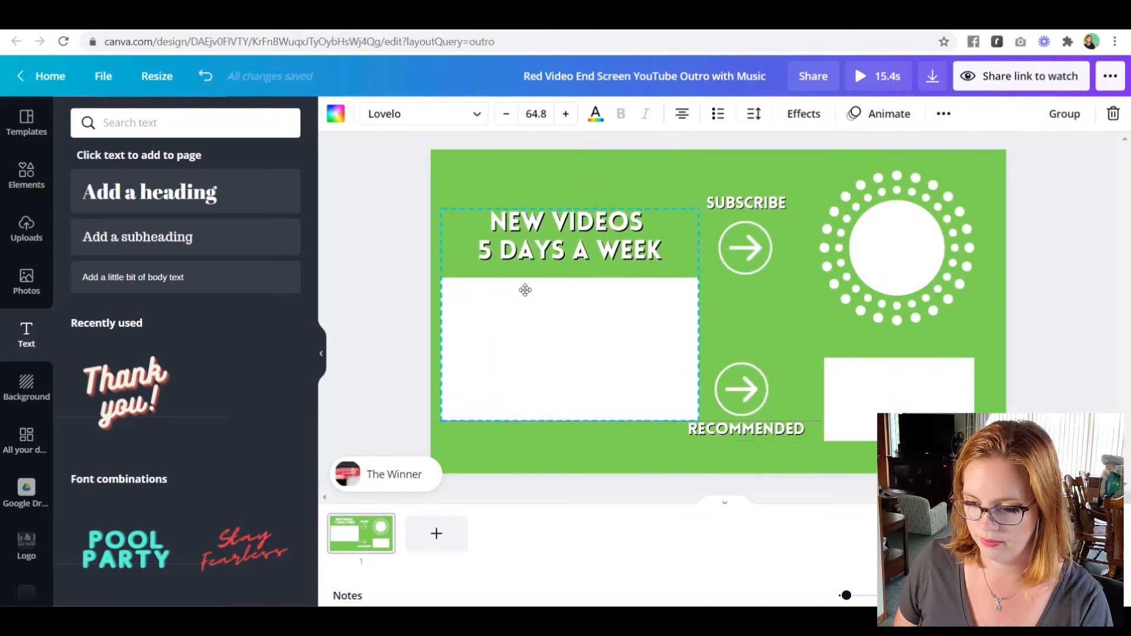
{"action": "left_click", "coordinate": [360, 254]}
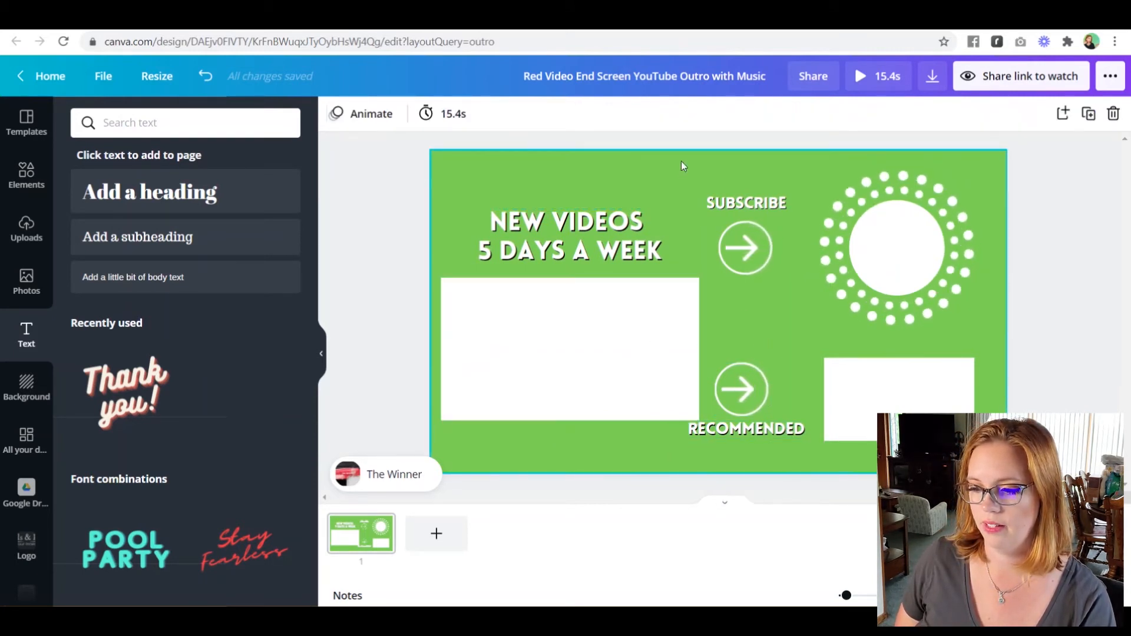
Shift the SUBSCRIBE and RECOMMENDED labels with their arrows slightly right, and raise the title and large video placeholder together a little.
{"action": "left_click", "coordinate": [750, 441]}
{"action": "left_click_drag", "start_coordinate": [740, 335], "coordinate": [749, 332]}
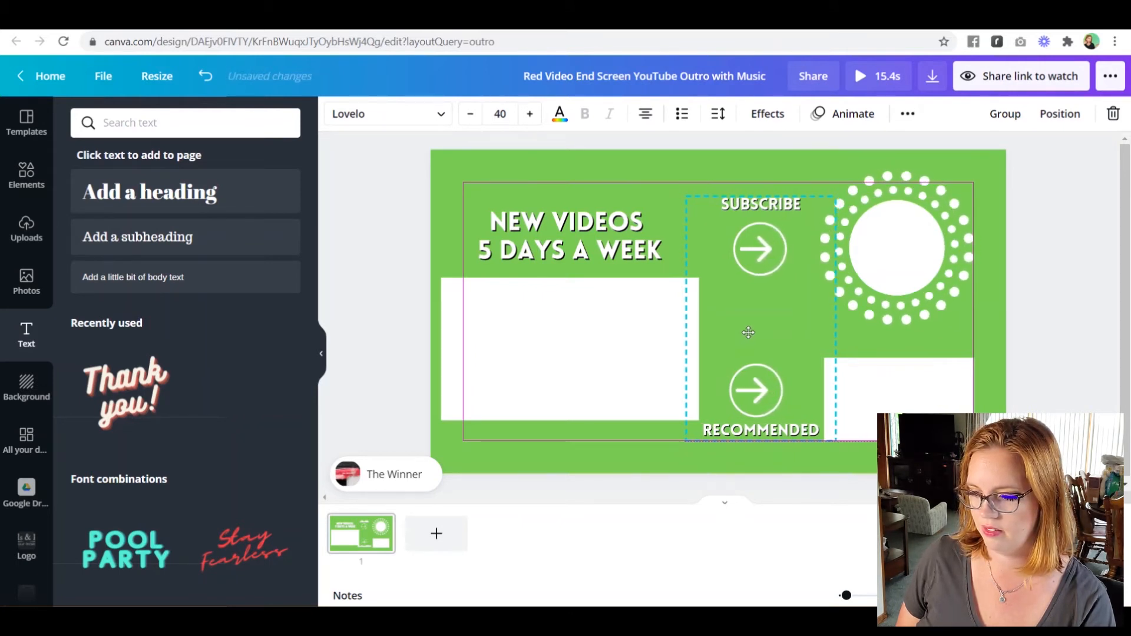
{"action": "left_click", "coordinate": [1096, 283]}
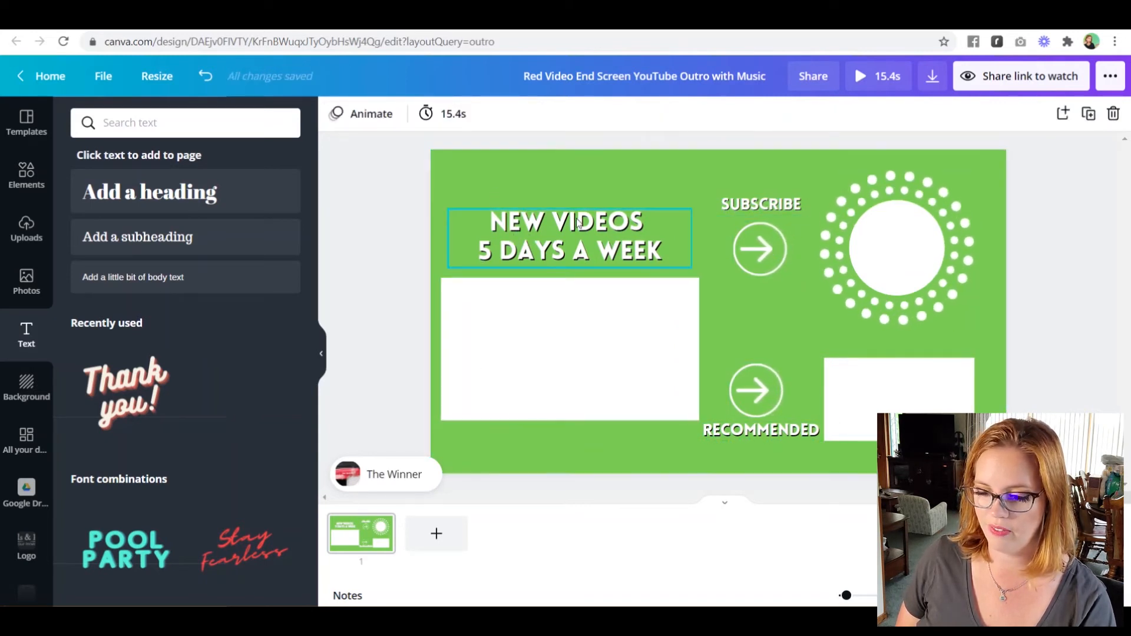
{"action": "left_click_drag", "start_coordinate": [543, 174], "coordinate": [563, 349]}
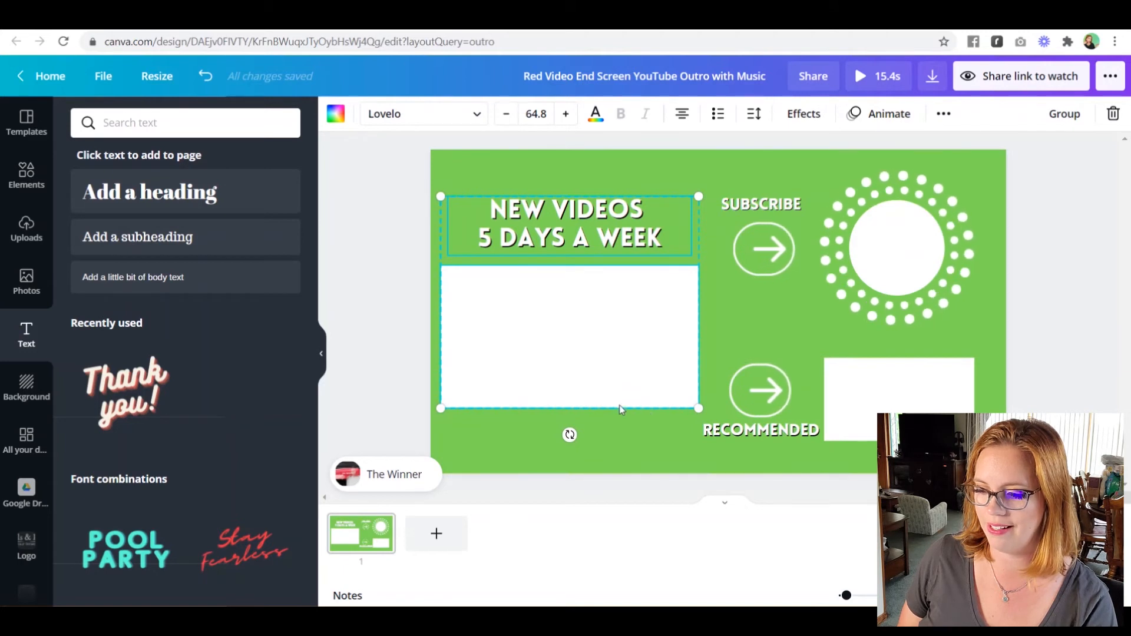
{"action": "left_click", "coordinate": [1073, 180]}
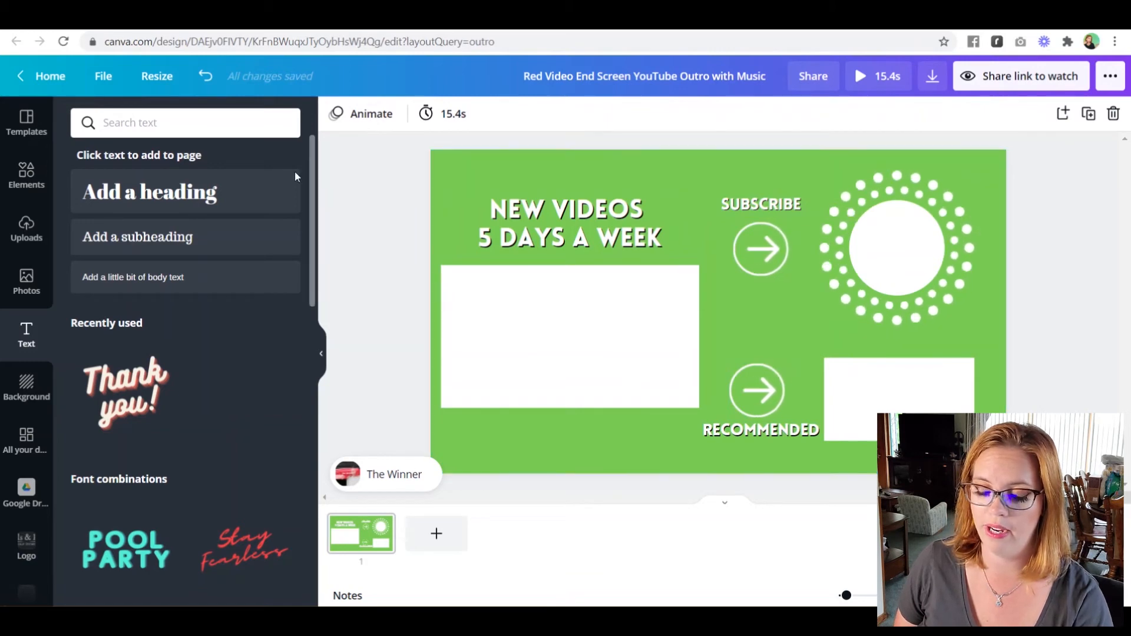
Replace the plain green background with the recently used blue glitter image, after trying the green bokeh image.
{"action": "left_click", "coordinate": [26, 280]}
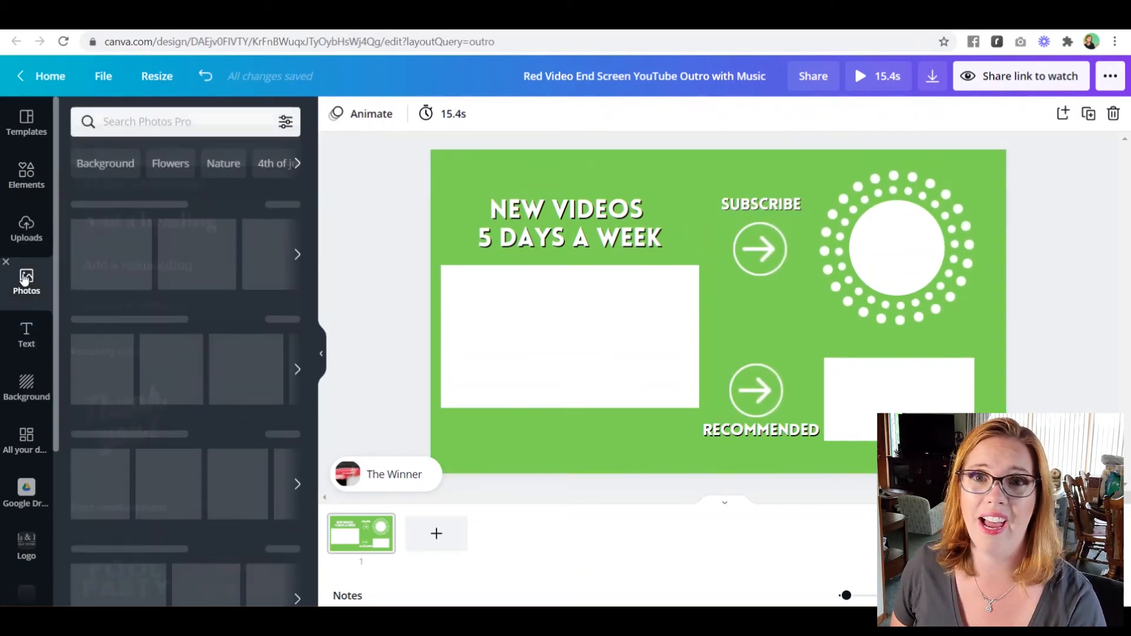
{"action": "scroll", "coordinate": [24, 413], "scroll_direction": "down", "scroll_amount": 4}
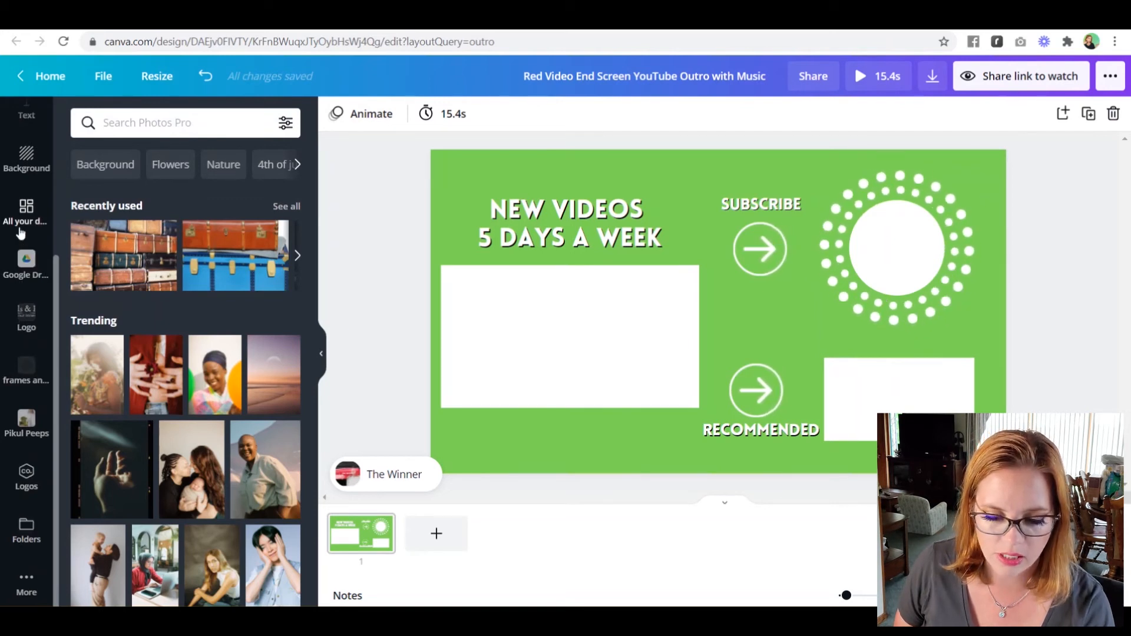
{"action": "left_click", "coordinate": [27, 158]}
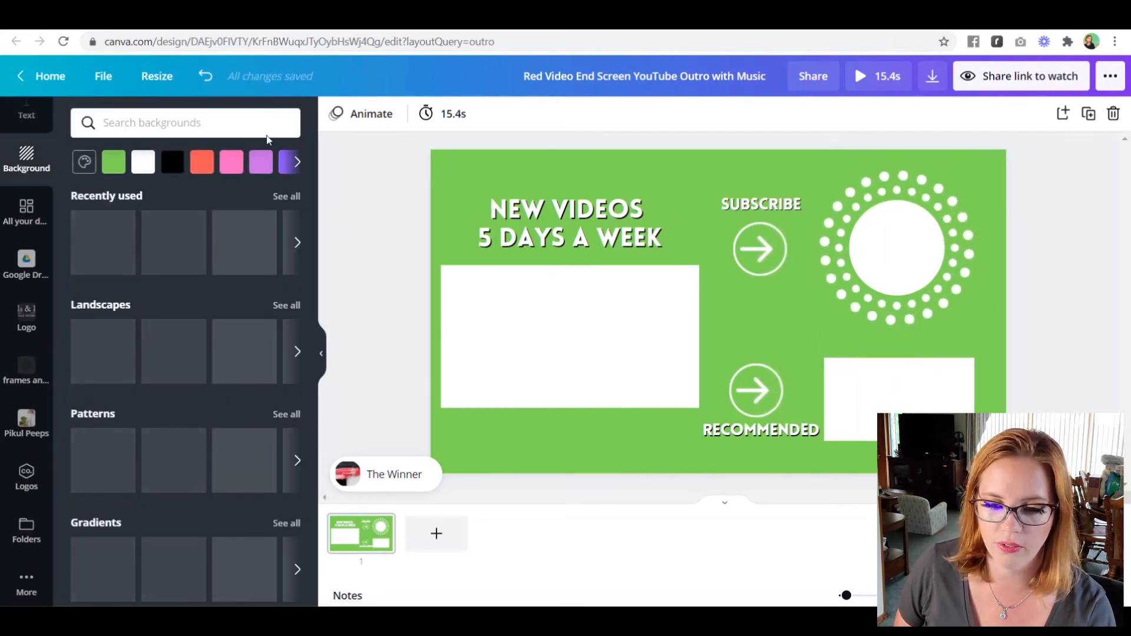
{"action": "left_click_drag", "start_coordinate": [105, 239], "coordinate": [606, 159]}
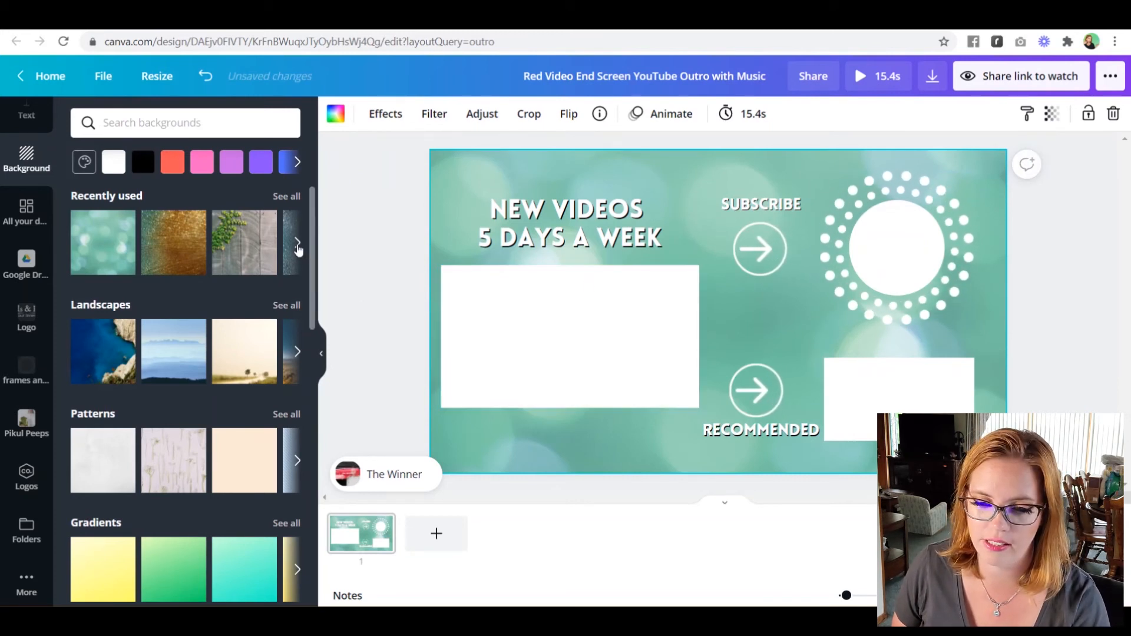
{"action": "left_click", "coordinate": [297, 242]}
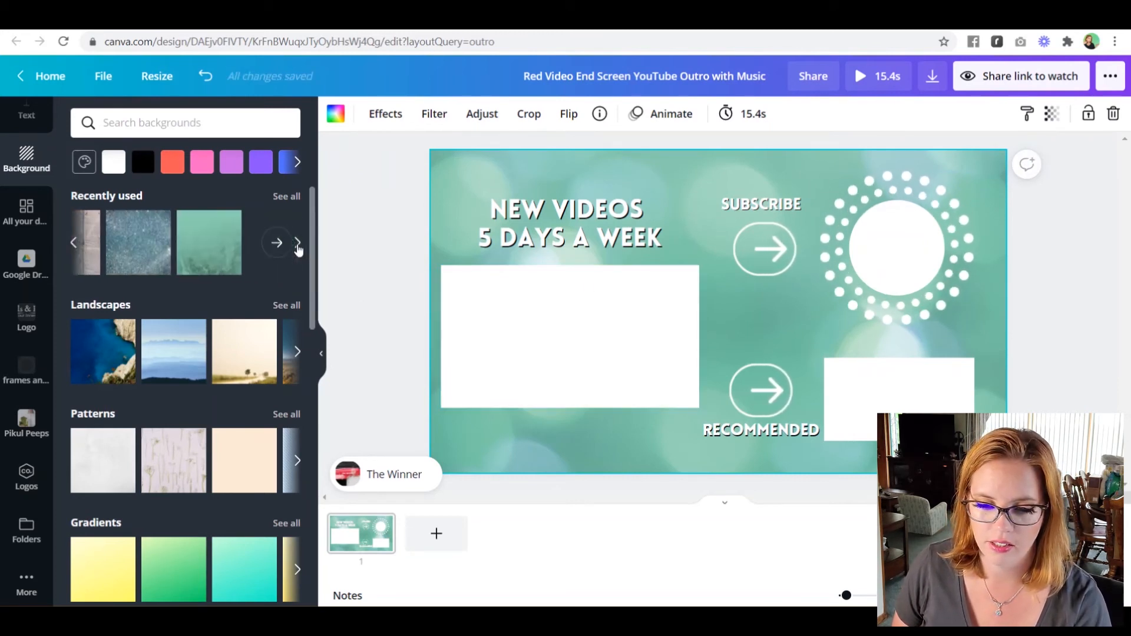
{"action": "left_click", "coordinate": [149, 244]}
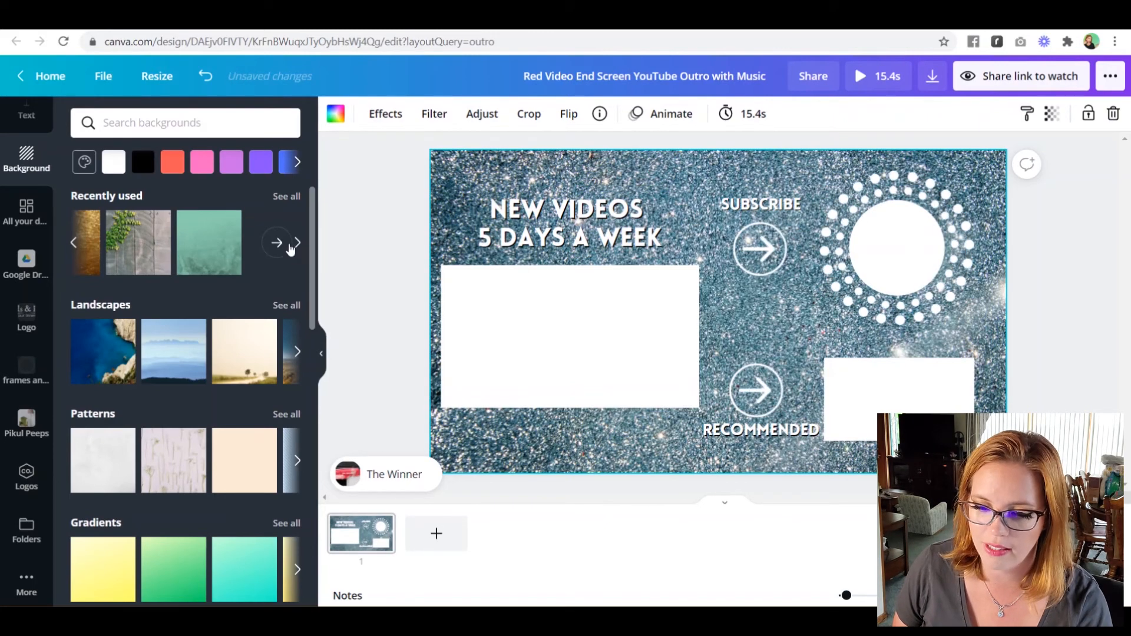
Try the ivy-covered wood, blue sky, teal watercolor and black-and-white chevron images from the full recently used backgrounds as the page background.
{"action": "left_click", "coordinate": [298, 243]}
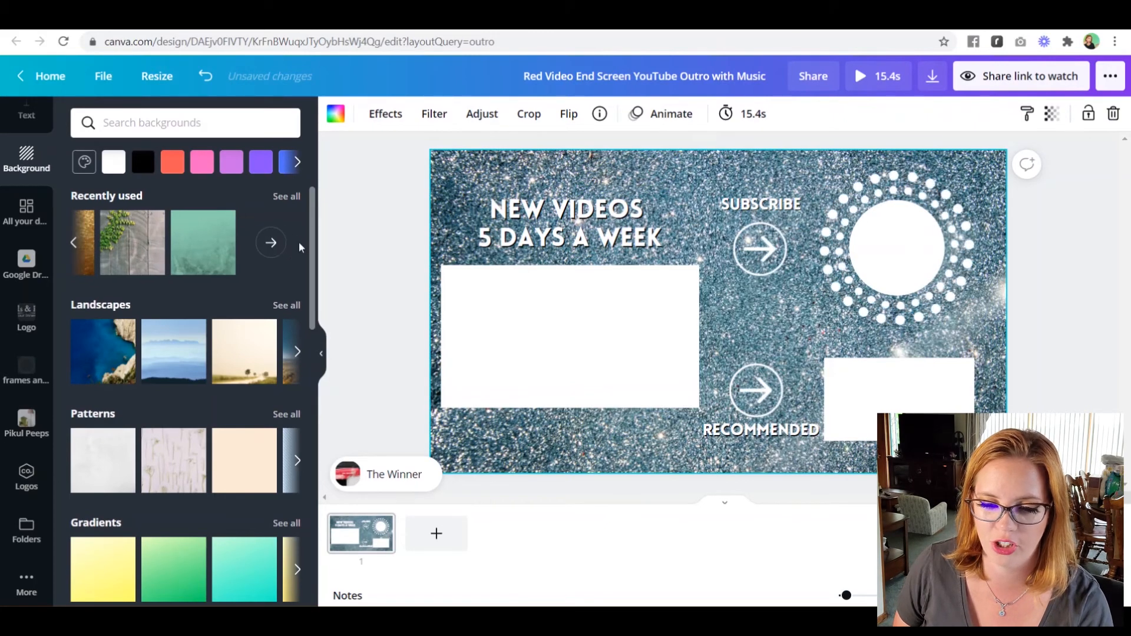
{"action": "left_click", "coordinate": [277, 243]}
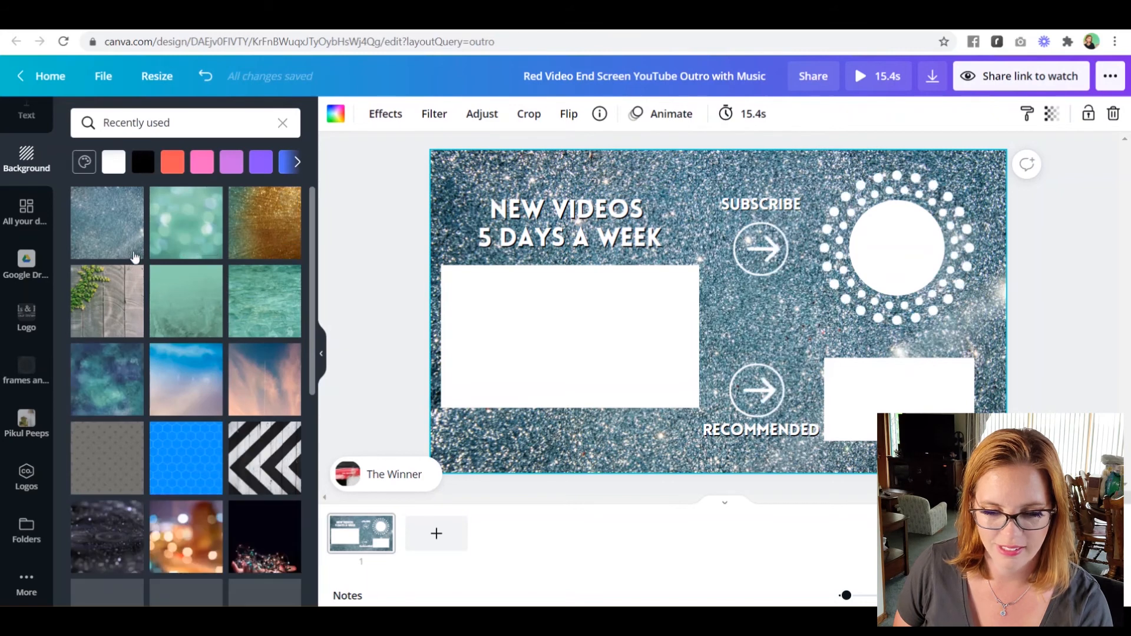
{"action": "left_click", "coordinate": [93, 312]}
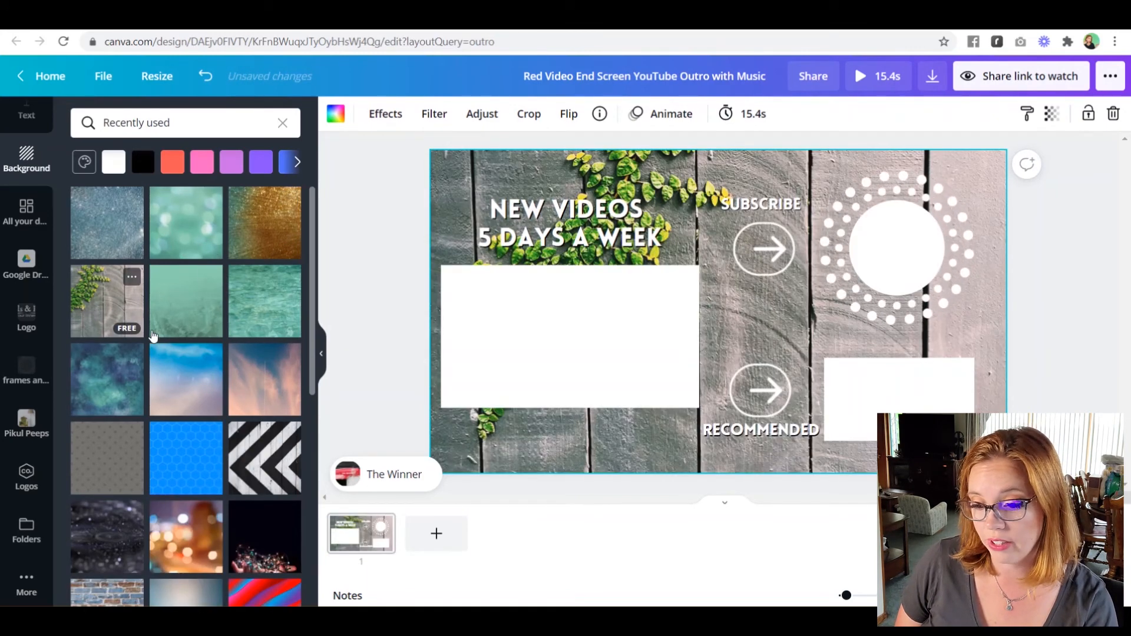
{"action": "left_click", "coordinate": [165, 392]}
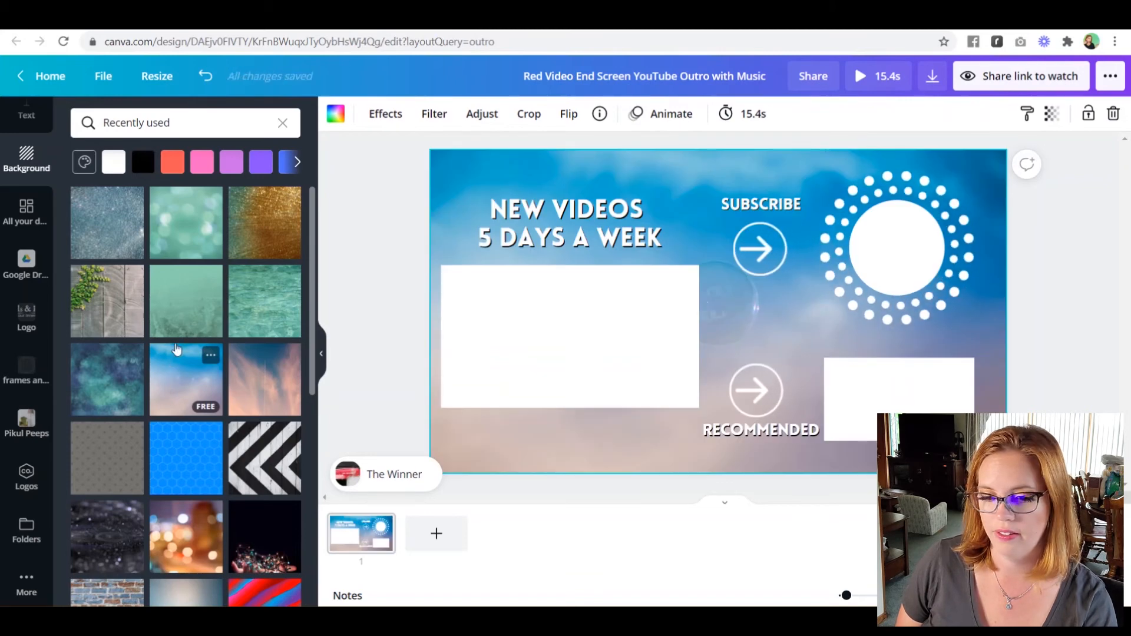
{"action": "left_click", "coordinate": [116, 388]}
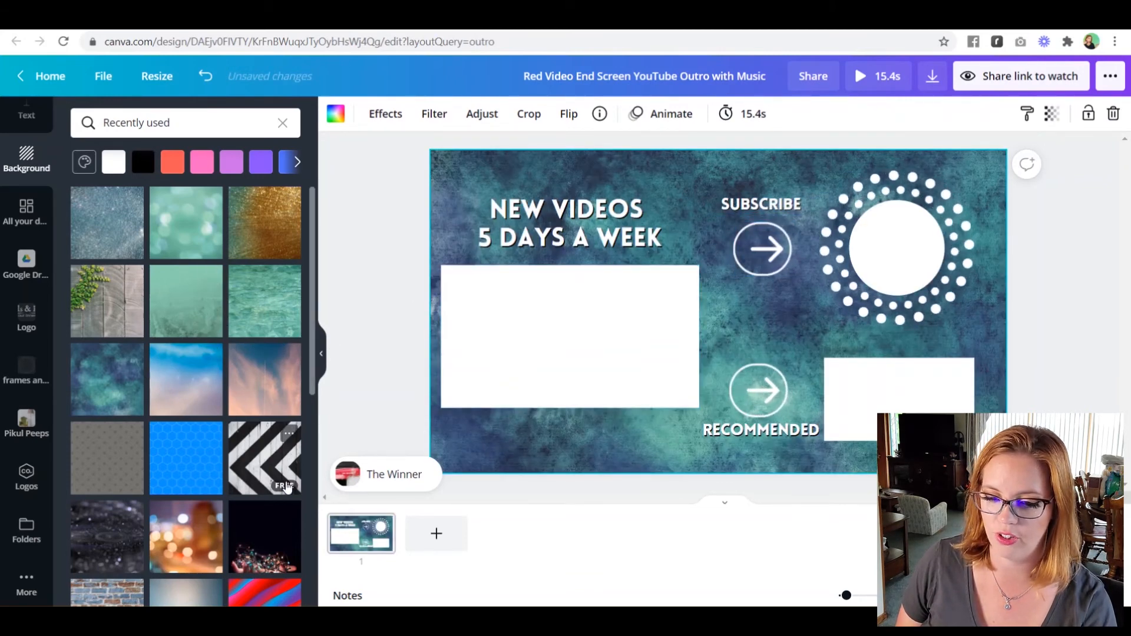
{"action": "left_click", "coordinate": [255, 463]}
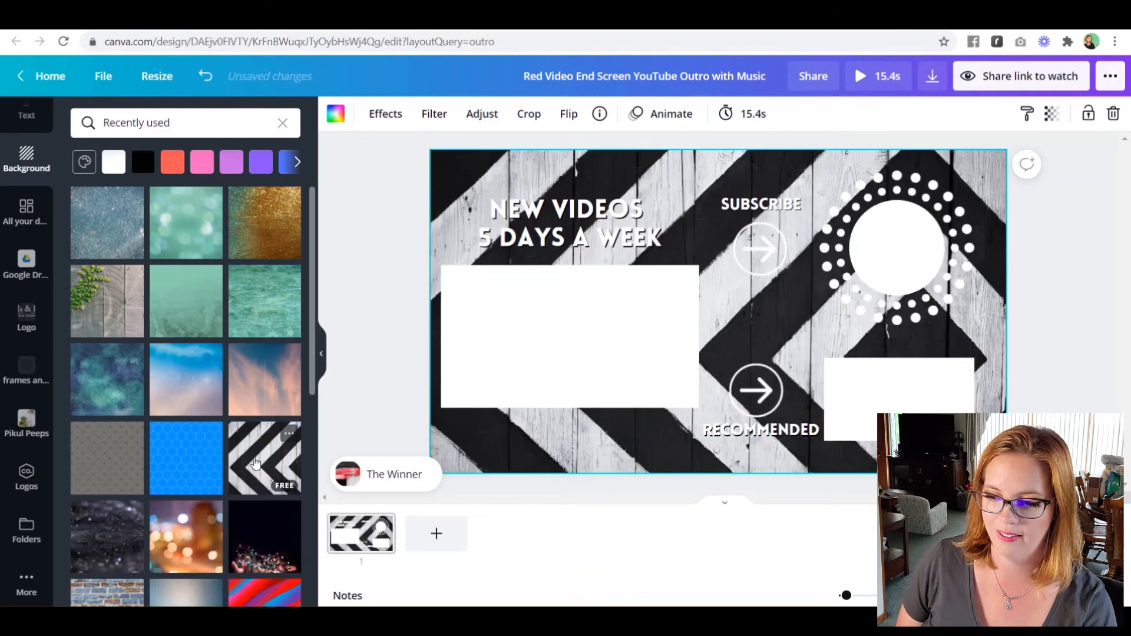
Try the blurred city lights image and the green gradient as the page background.
{"action": "scroll", "coordinate": [177, 460], "scroll_direction": "down", "scroll_amount": 1}
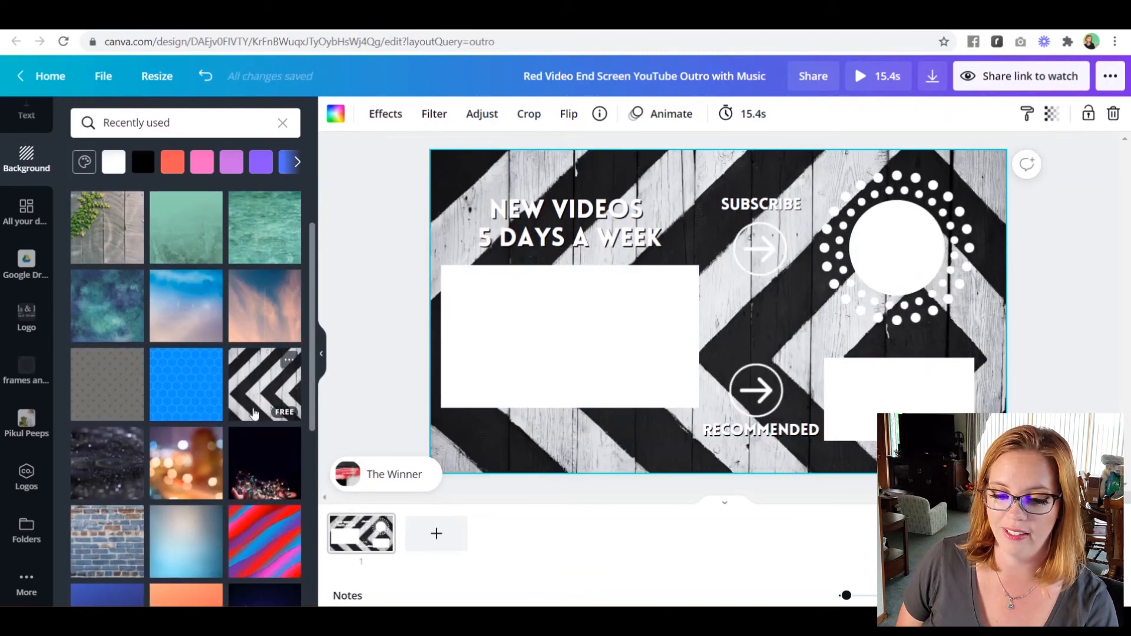
{"action": "left_click", "coordinate": [176, 462]}
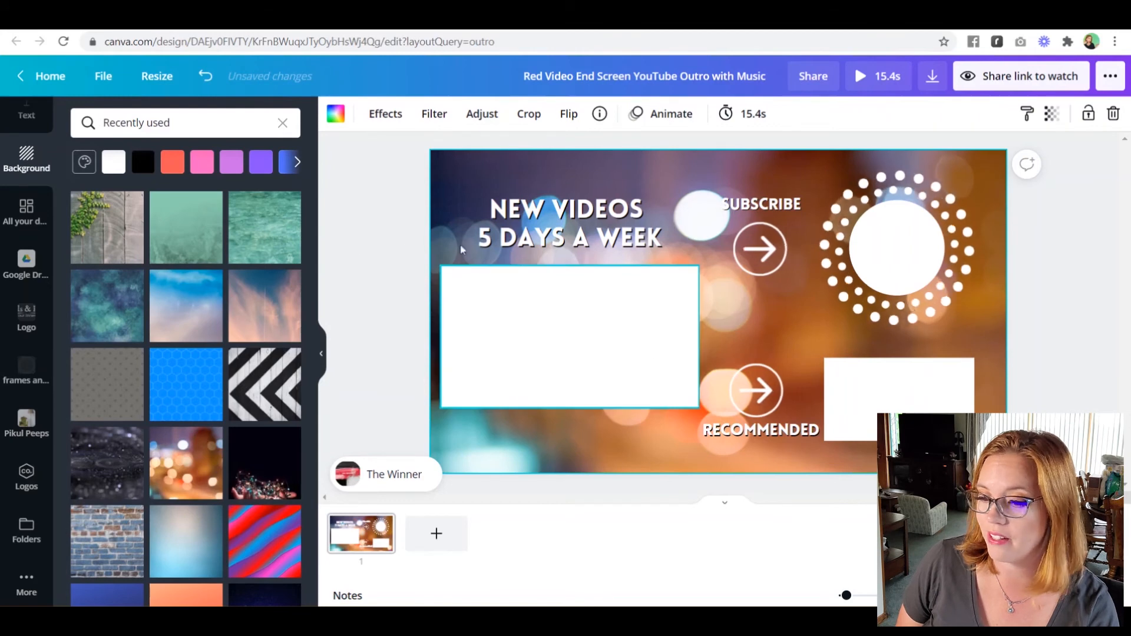
{"action": "scroll", "coordinate": [136, 367], "scroll_direction": "down", "scroll_amount": 3}
{"action": "scroll", "coordinate": [135, 372], "scroll_direction": "down", "scroll_amount": 4}
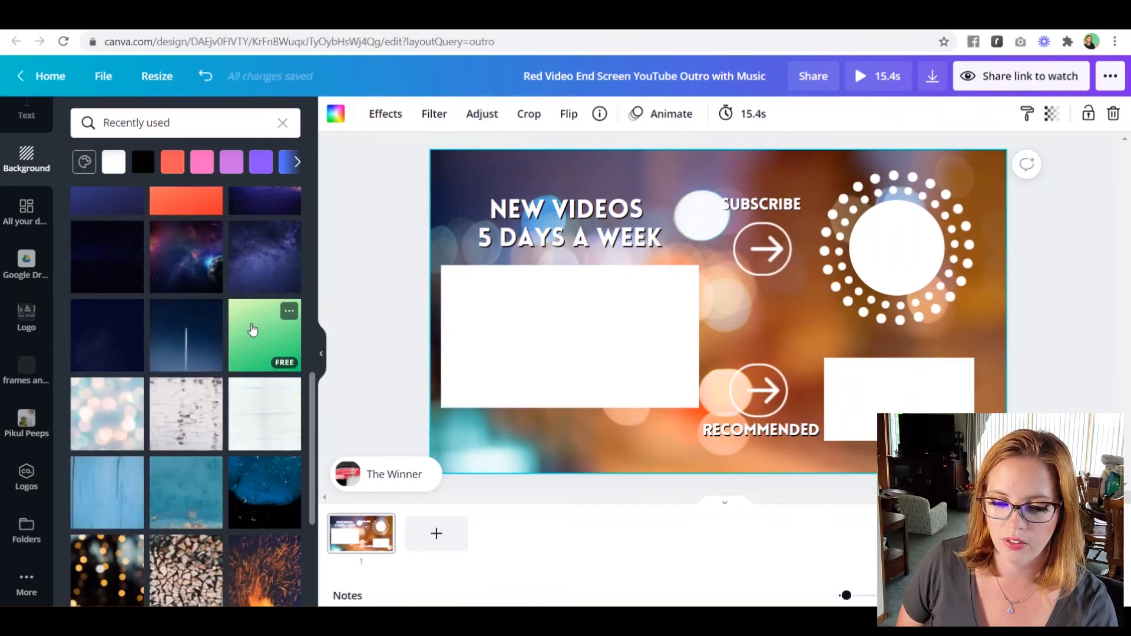
{"action": "left_click", "coordinate": [253, 330]}
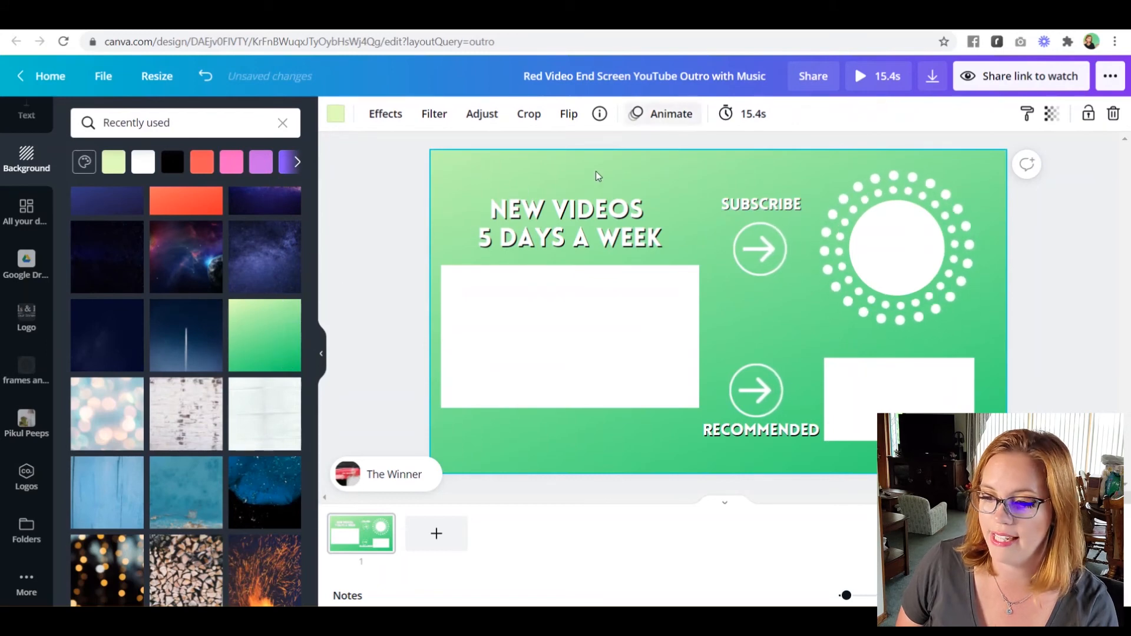
Apply the recently used green bokeh image as the page background.
{"action": "scroll", "coordinate": [176, 377], "scroll_direction": "down", "scroll_amount": 4}
{"action": "scroll", "coordinate": [151, 349], "scroll_direction": "down", "scroll_amount": 5}
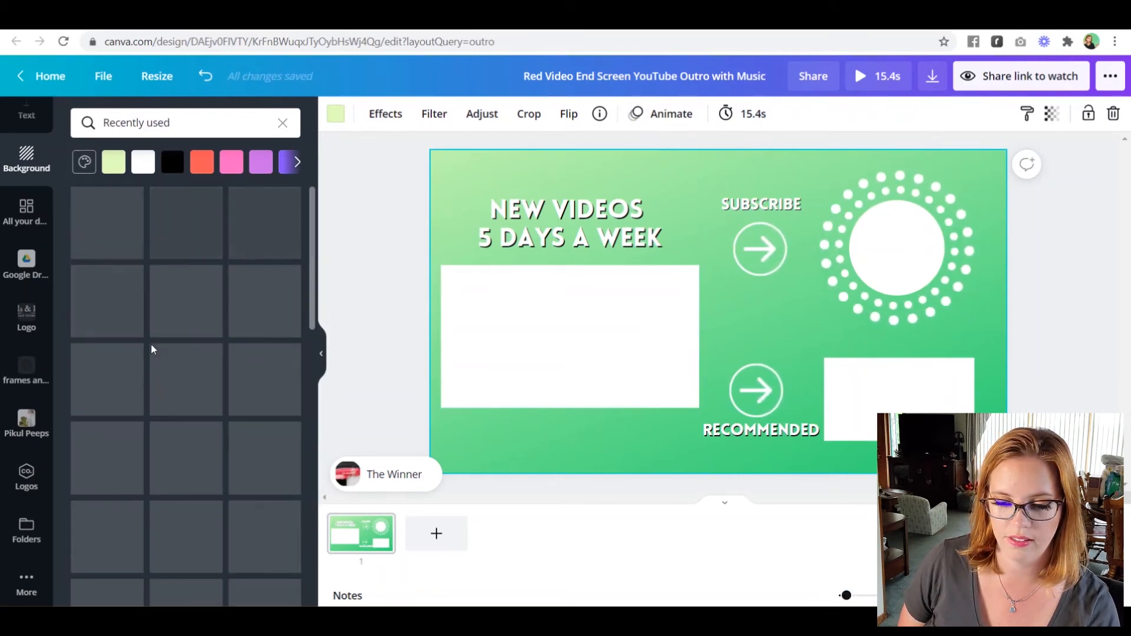
{"action": "left_click", "coordinate": [186, 228]}
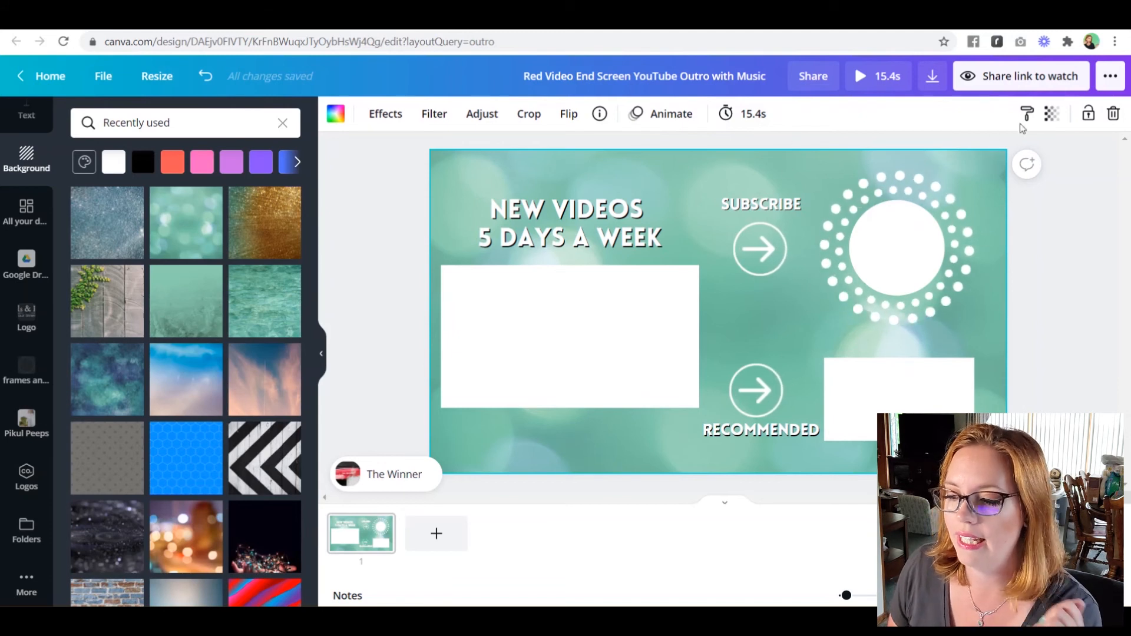
Set the page timing to 20.0 seconds.
{"action": "left_click", "coordinate": [748, 114]}
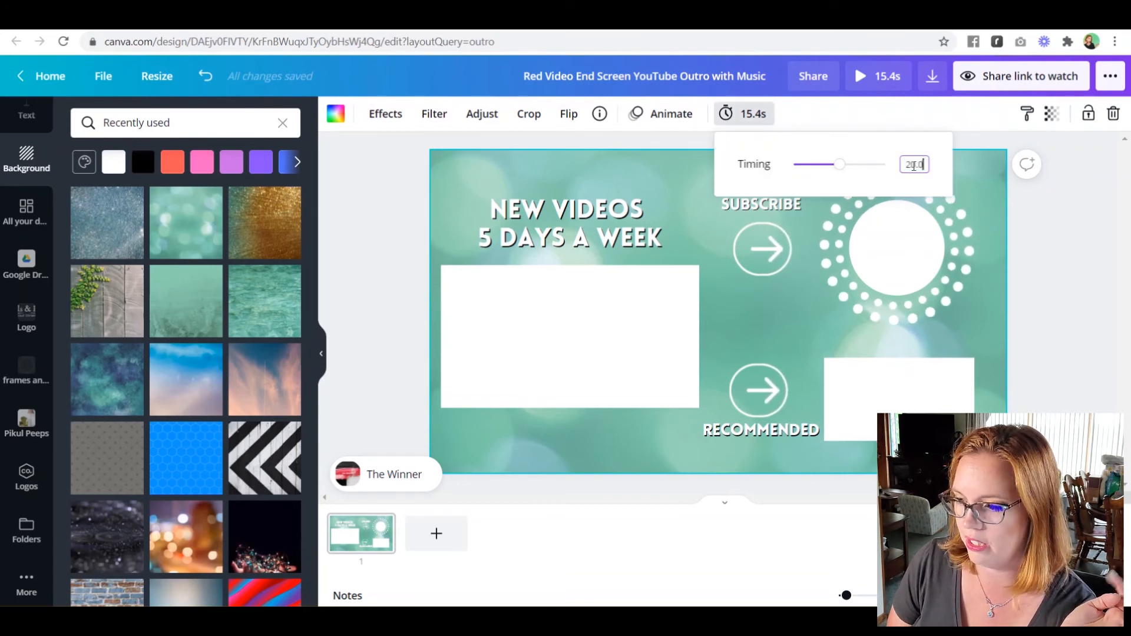
{"action": "left_click", "coordinate": [1101, 272]}
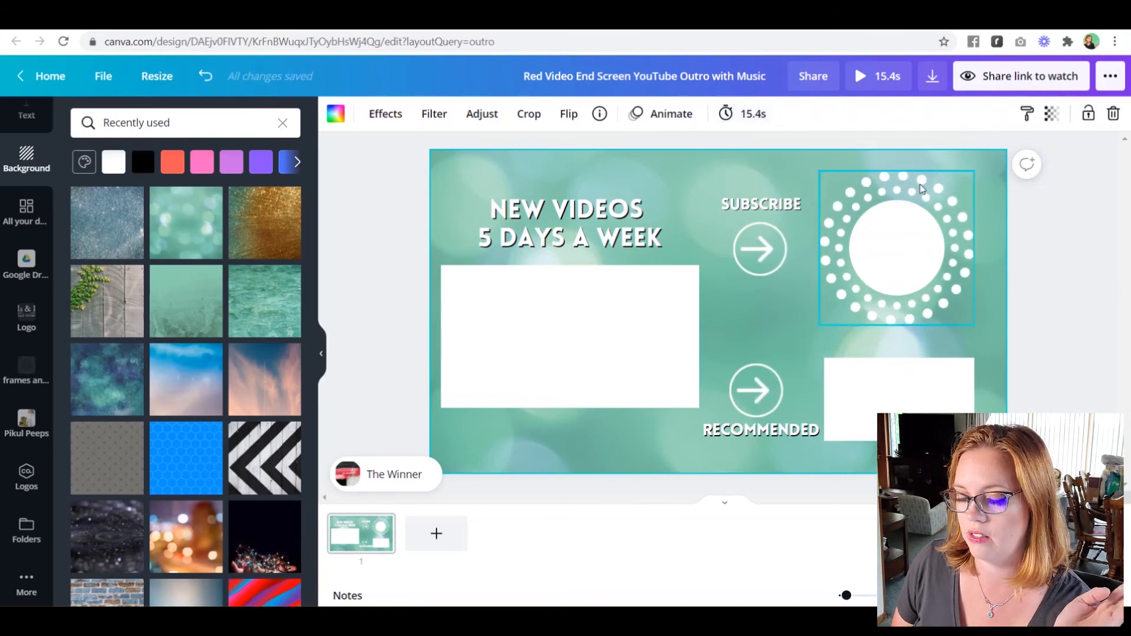
{"action": "left_click", "coordinate": [753, 115]}
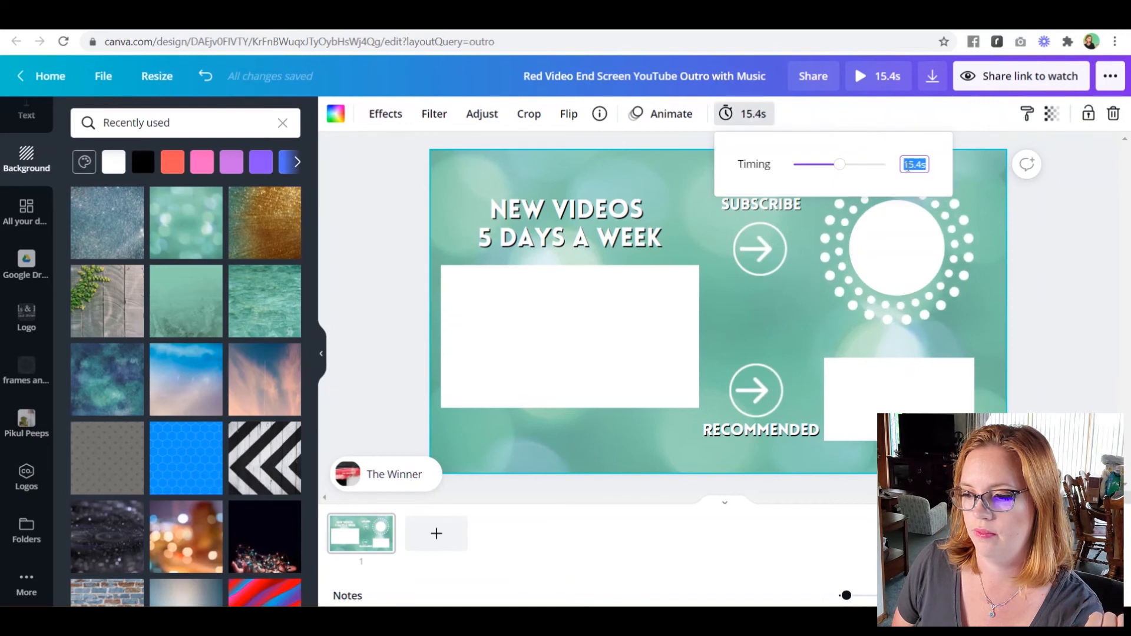
{"action": "left_click_drag", "start_coordinate": [843, 167], "coordinate": [855, 165]}
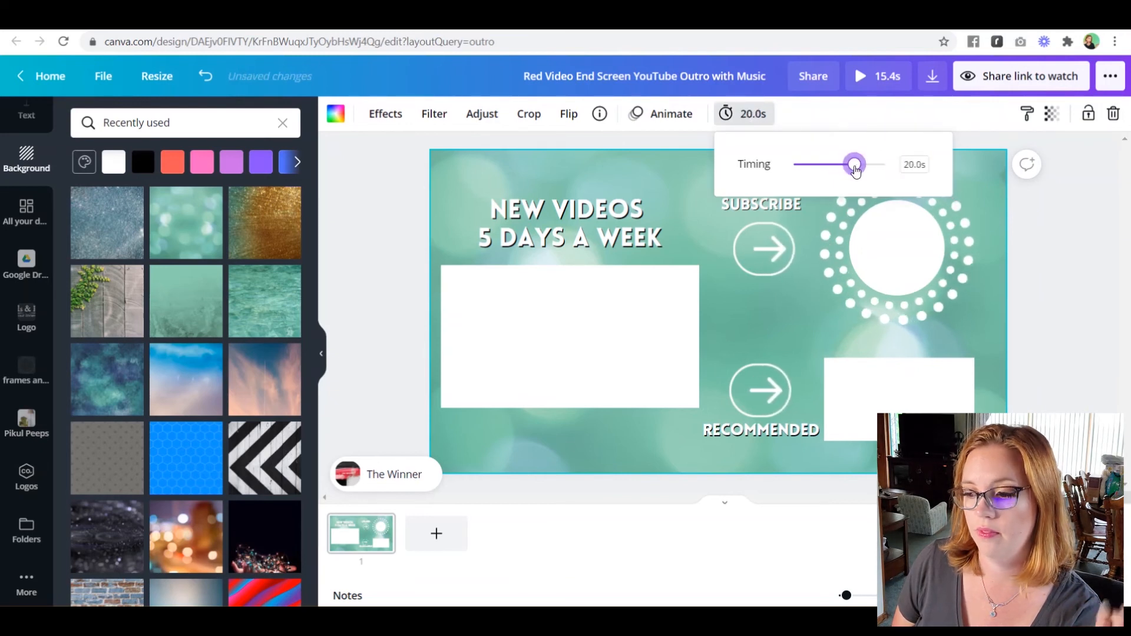
{"action": "left_click", "coordinate": [836, 123]}
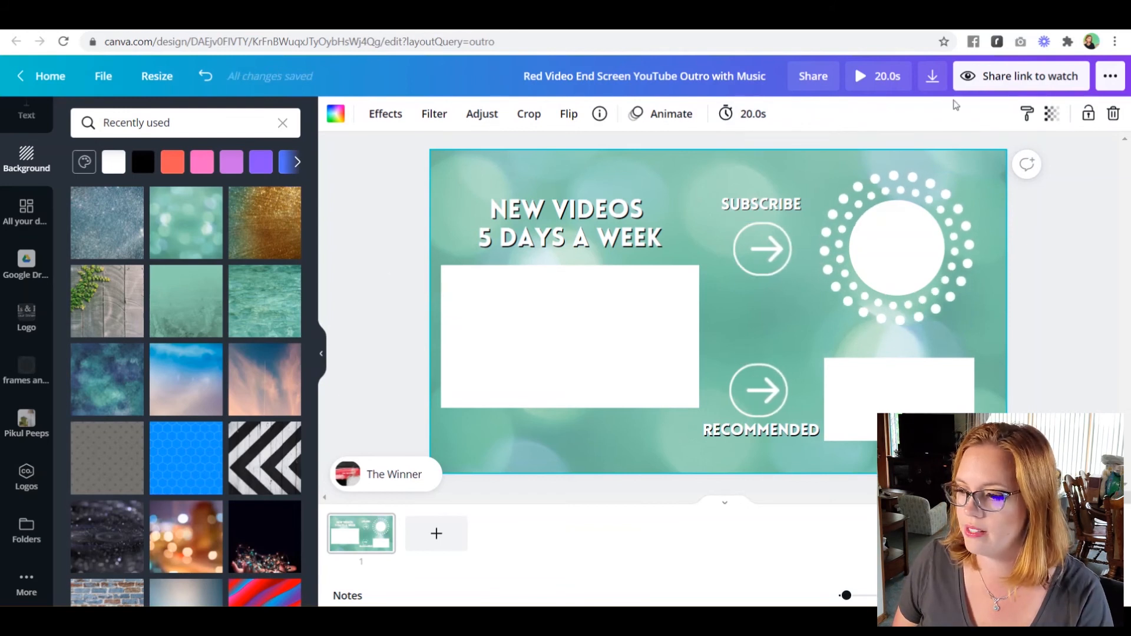
Download the end screen design as an MP4 video.
{"action": "left_click", "coordinate": [929, 80]}
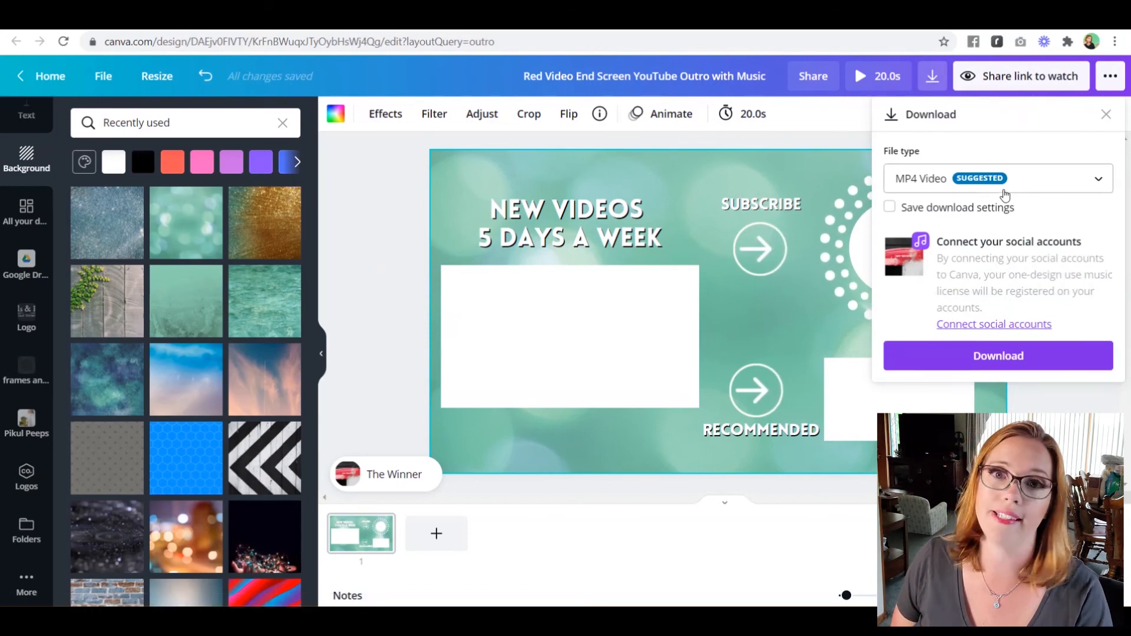
{"action": "left_click", "coordinate": [1041, 369]}
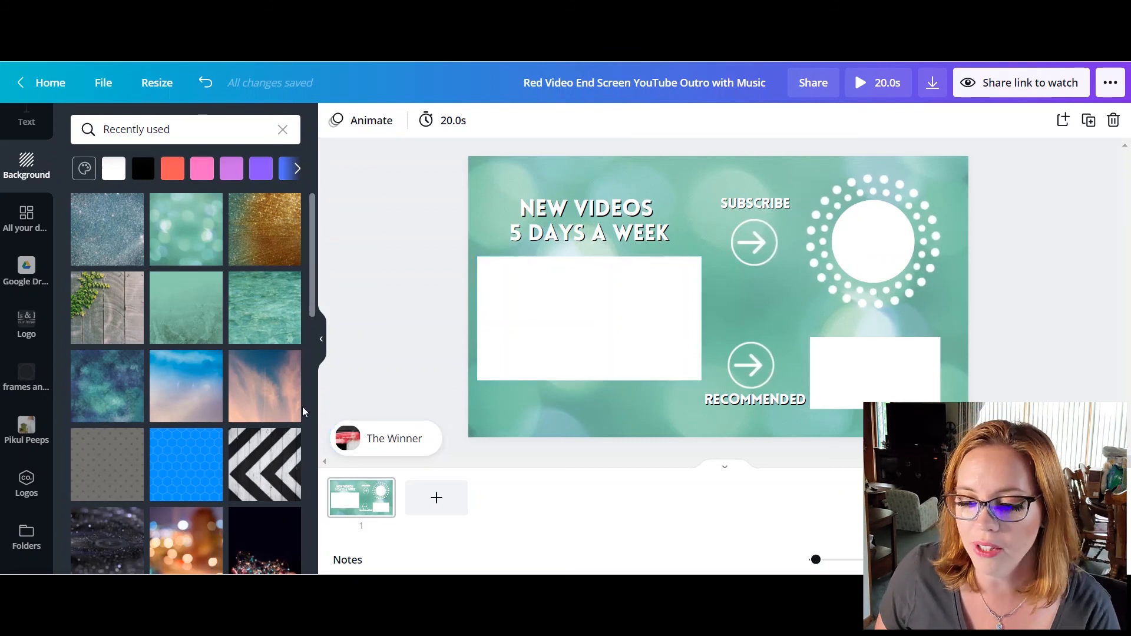
Check the volume setting of The Winner music track and delete the track from the design.
{"action": "left_click", "coordinate": [393, 451]}
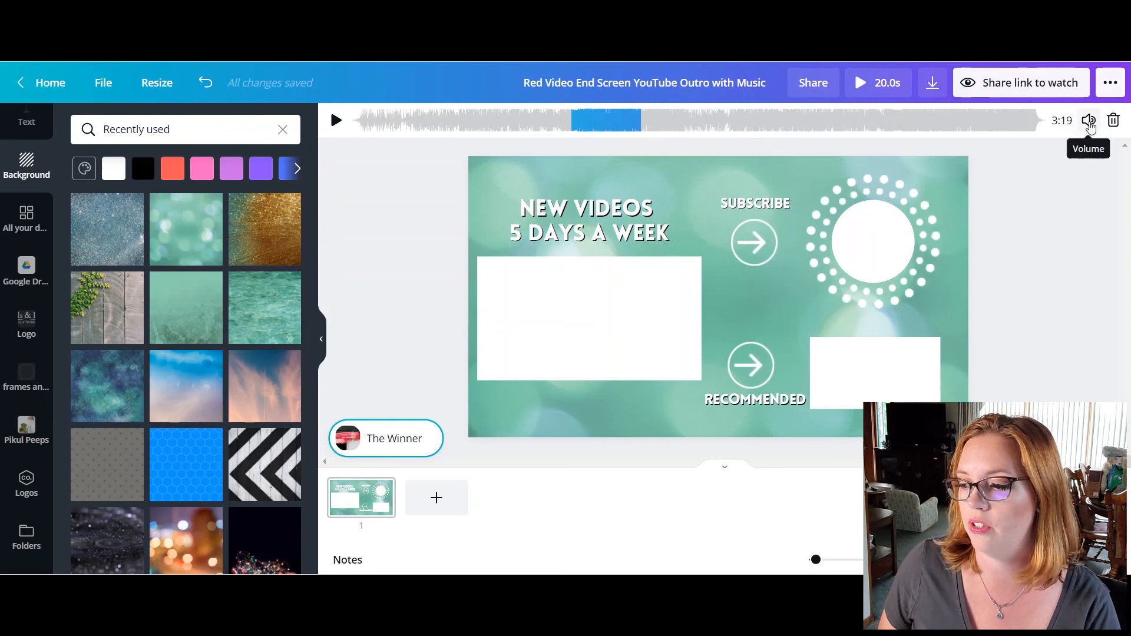
{"action": "left_click", "coordinate": [1090, 122]}
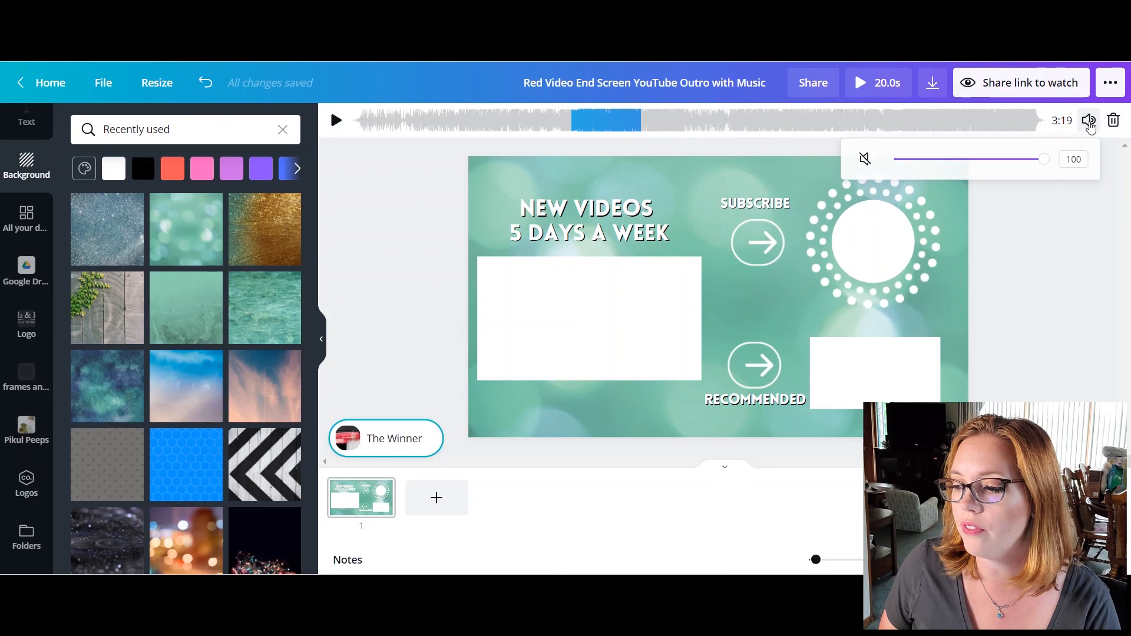
{"action": "left_click", "coordinate": [1089, 122]}
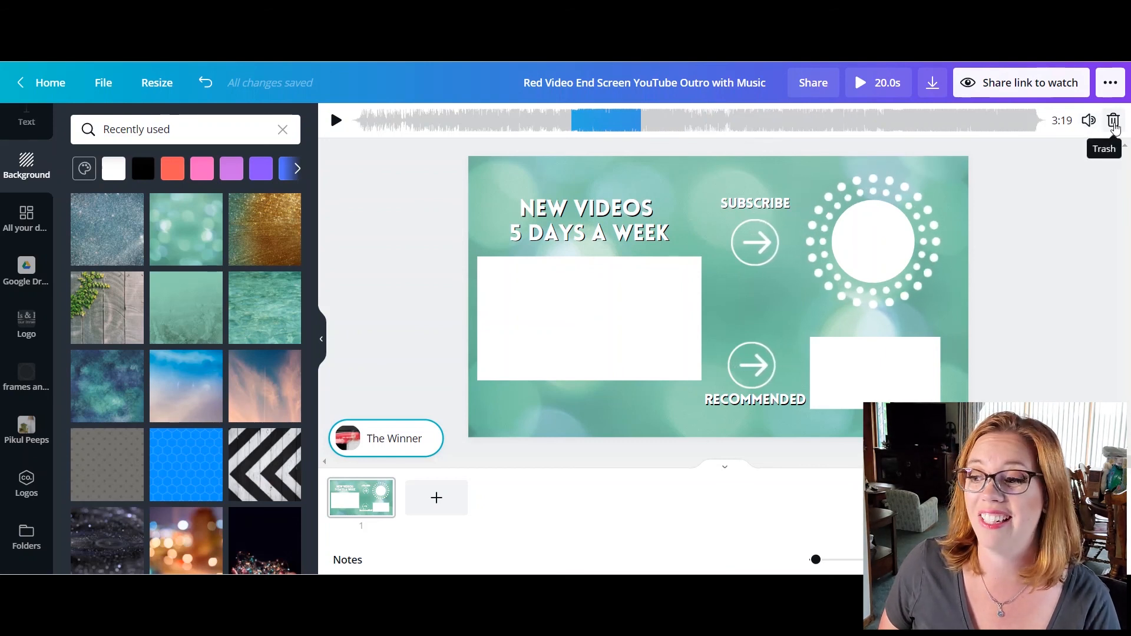
{"action": "left_click", "coordinate": [1113, 122]}
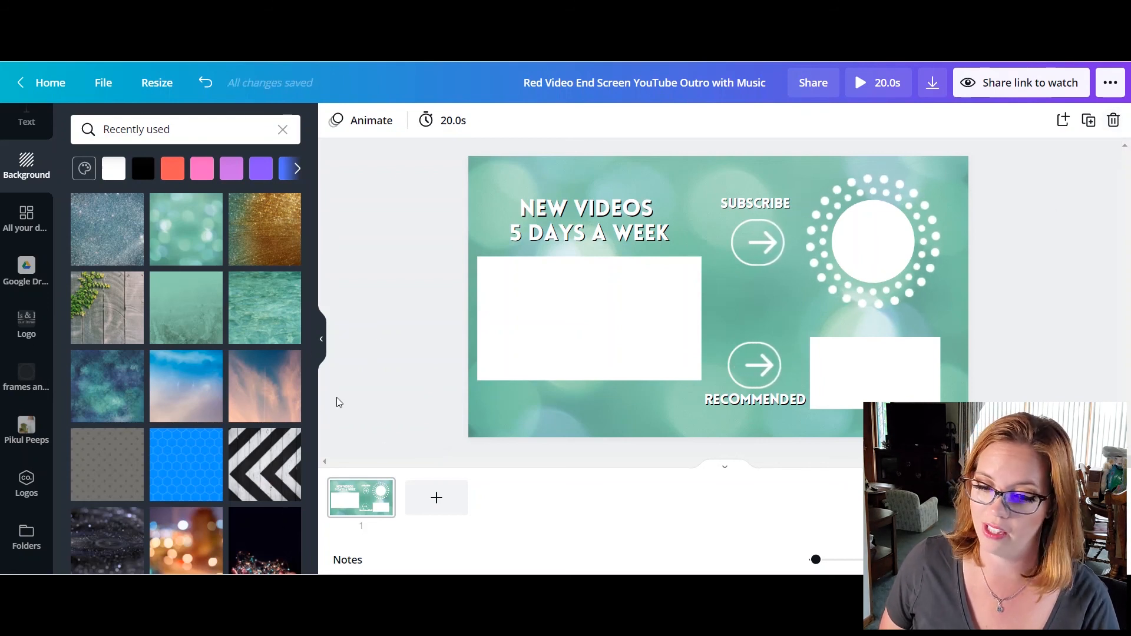
Look through the available content categories for the design.
{"action": "scroll", "coordinate": [25, 477], "scroll_direction": "up", "scroll_amount": 4}
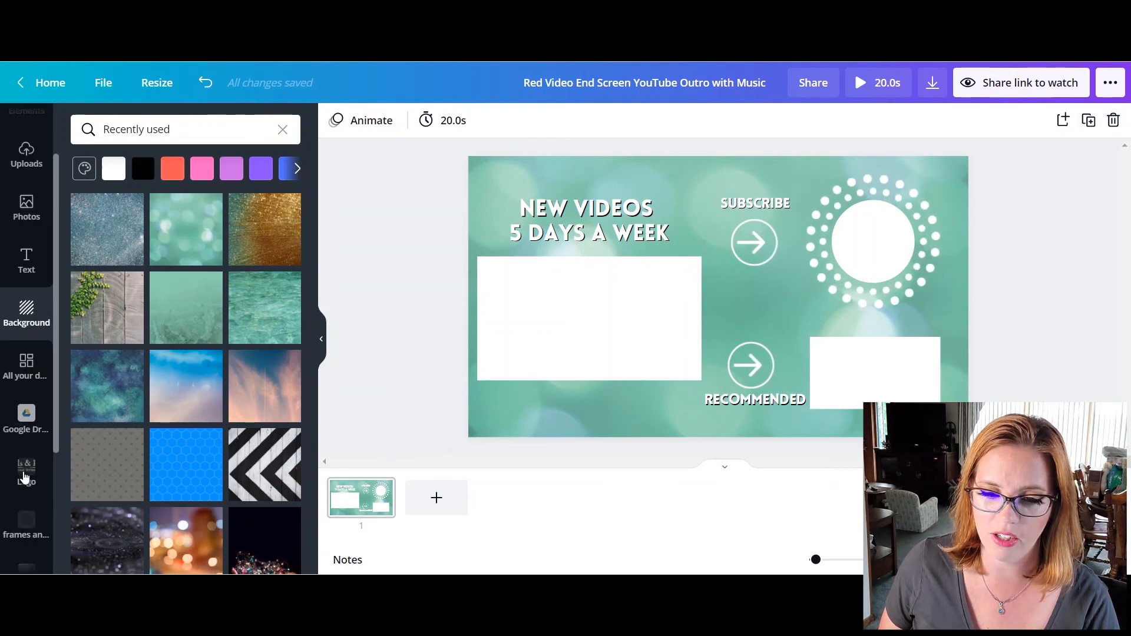